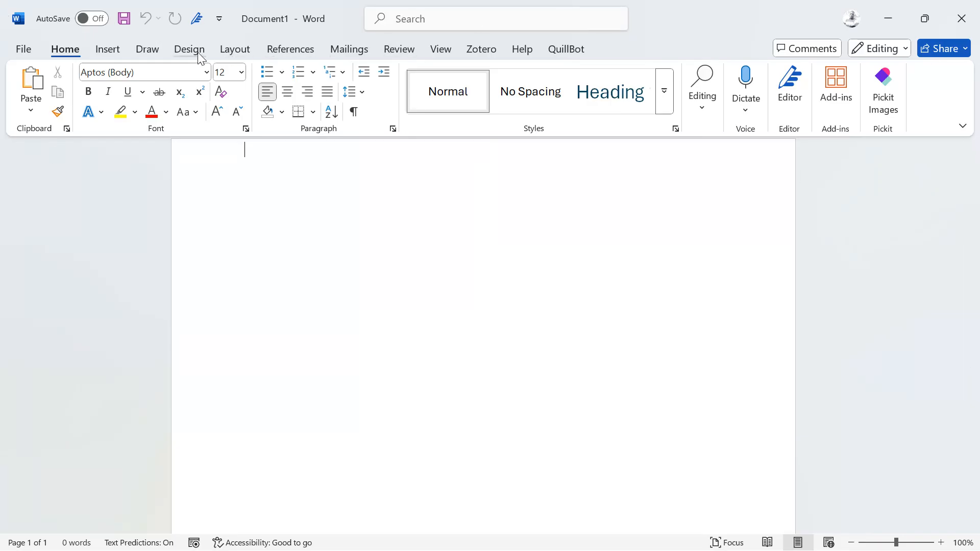
Capture a screenshot of the ribbon tab names and paste it under a new heading "TAB BAR/MENU BAR".
key("super+shift+s")
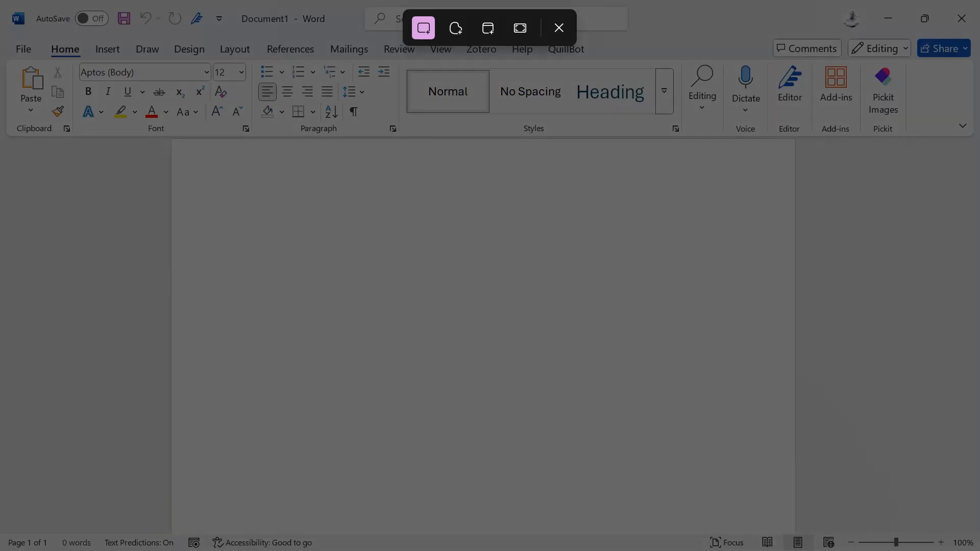
left_click_drag(1, 34, 612, 64)
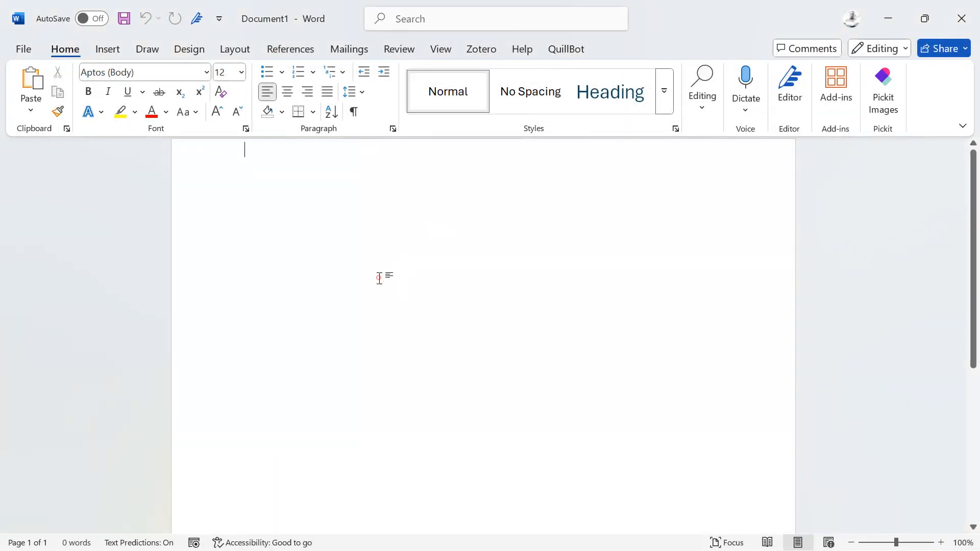
type("TAB BAR")
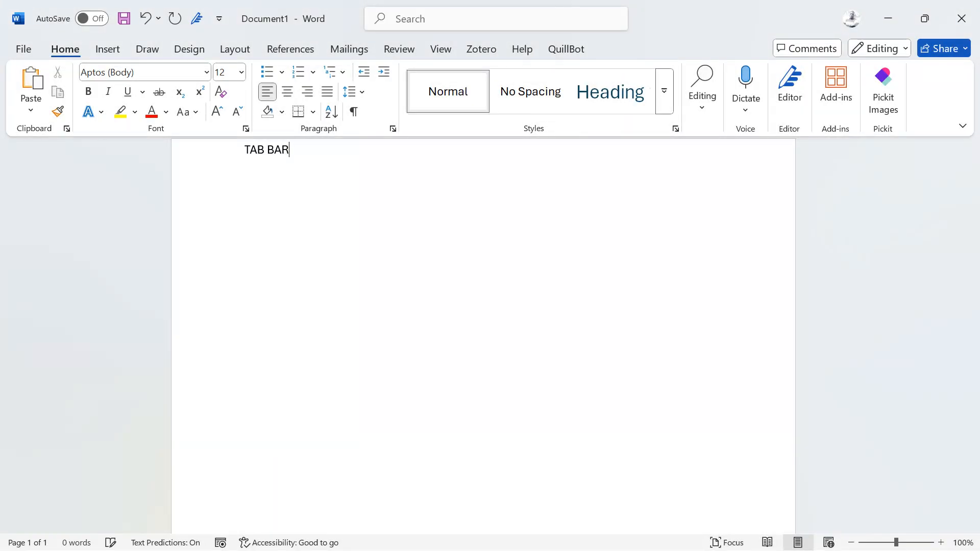
type("/MENU BAR")
key("Return")
key("ctrl+v")
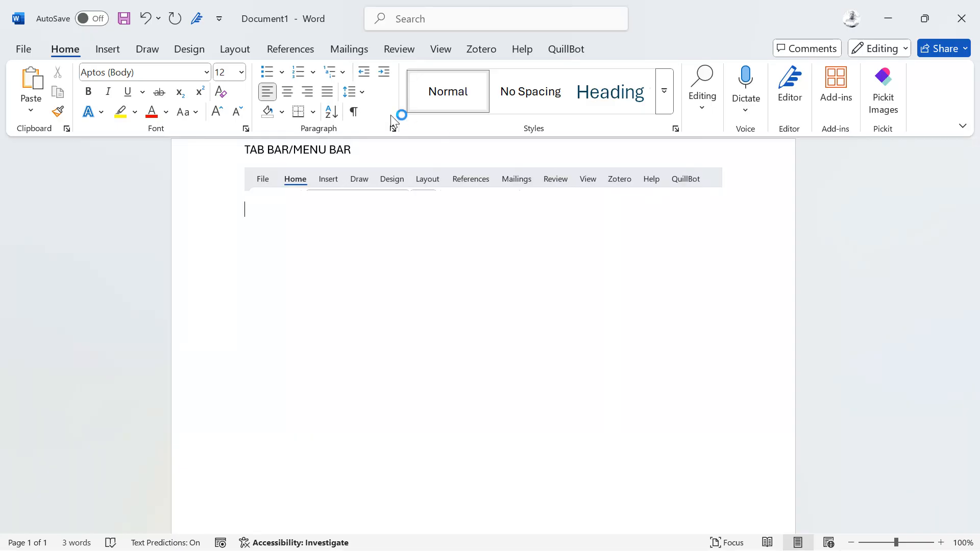
Capture a screenshot of the title bar from AutoSave to Search and paste it under a new heading "QUICK ACCESS PANEL".
key("super+shift+s")
left_click_drag(1, 1, 670, 39)
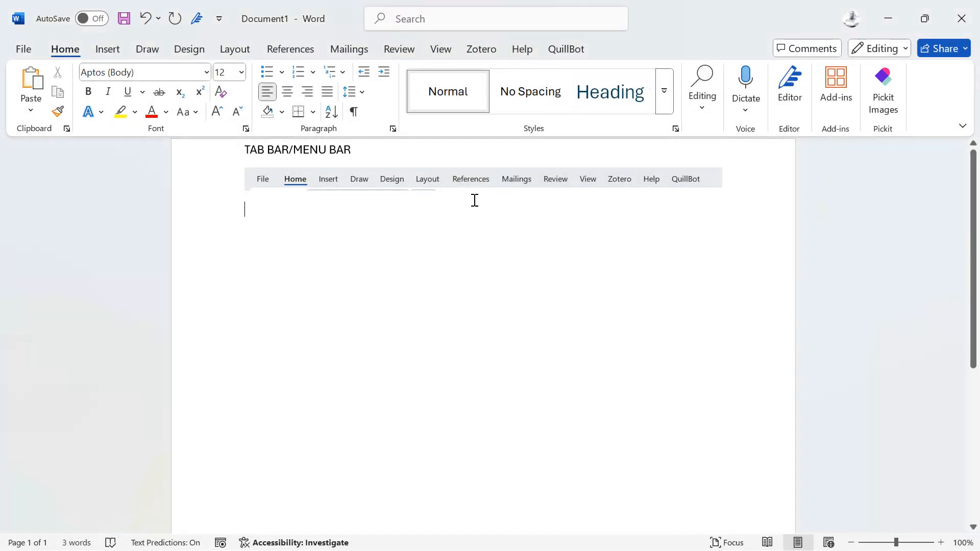
type("QUICK")
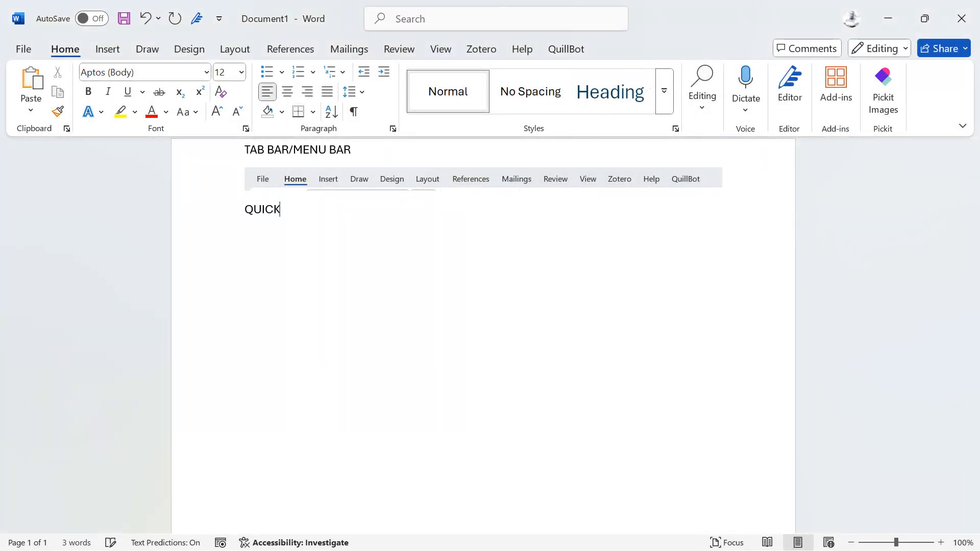
type(" ACCESS PANEL")
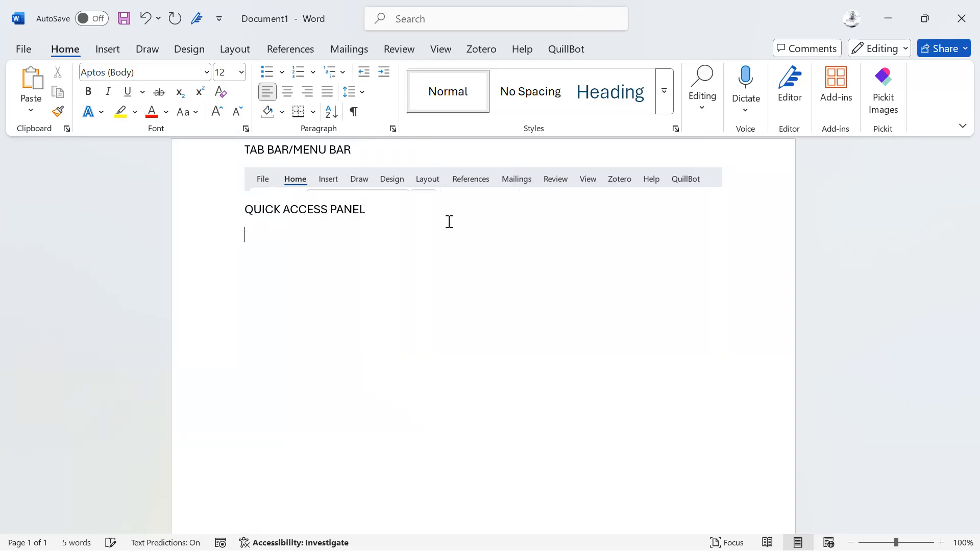
key("ctrl+v")
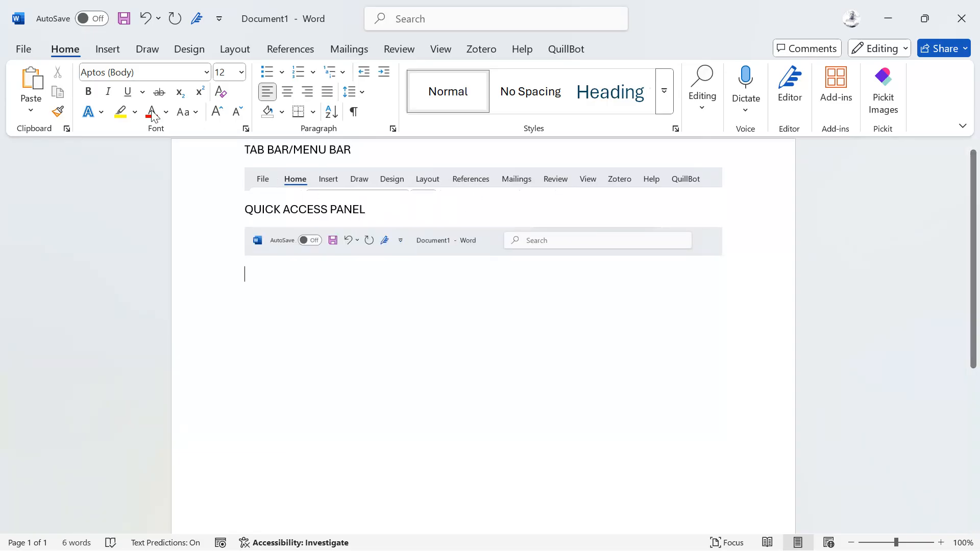
left_click(105, 48)
left_click(147, 48)
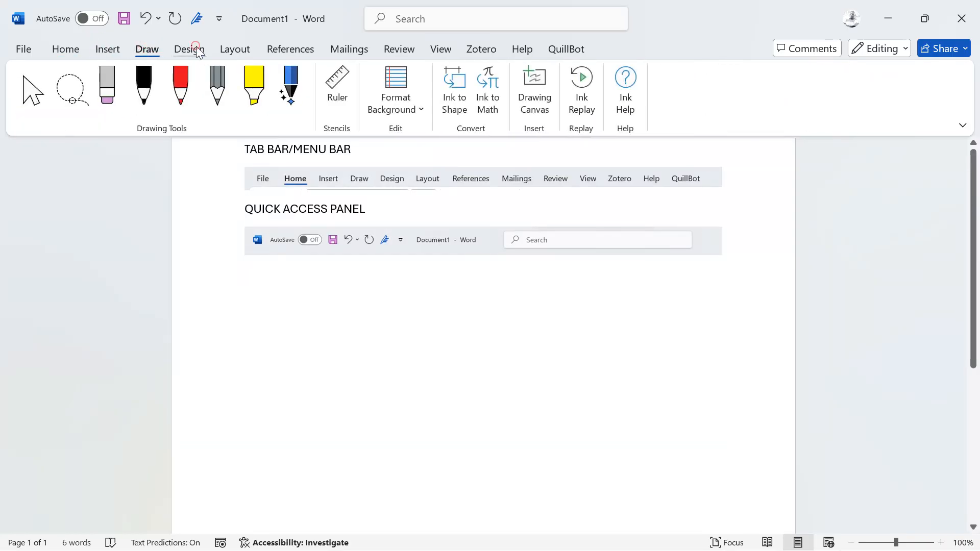
left_click(186, 49)
left_click(236, 48)
left_click(292, 49)
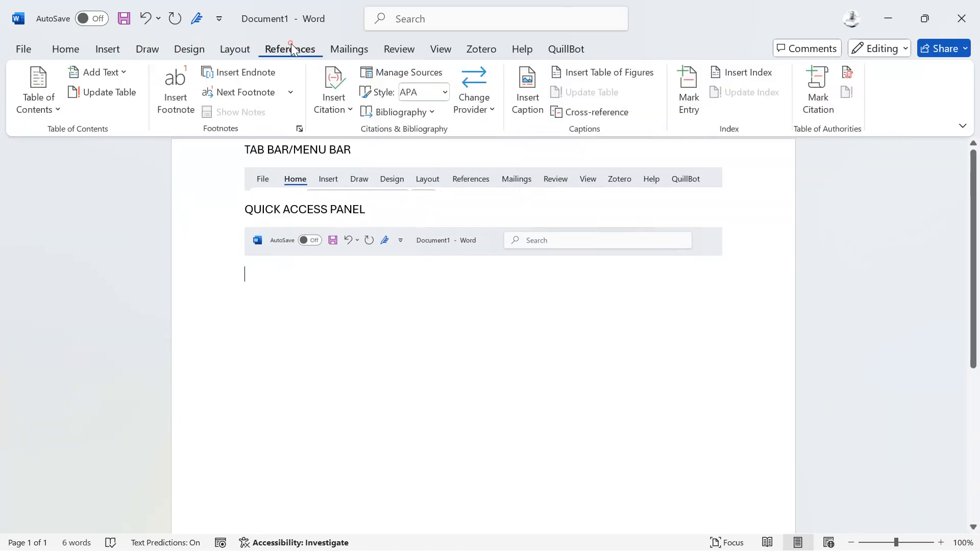
left_click(75, 53)
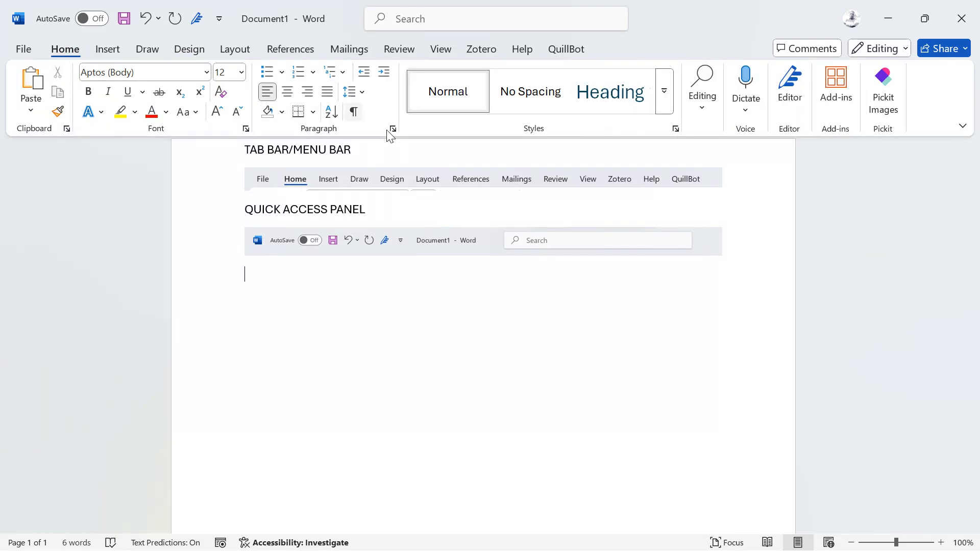
Capture a screenshot of the full Home ribbon and paste it under a new heading "RIBBON".
key("super+shift+s")
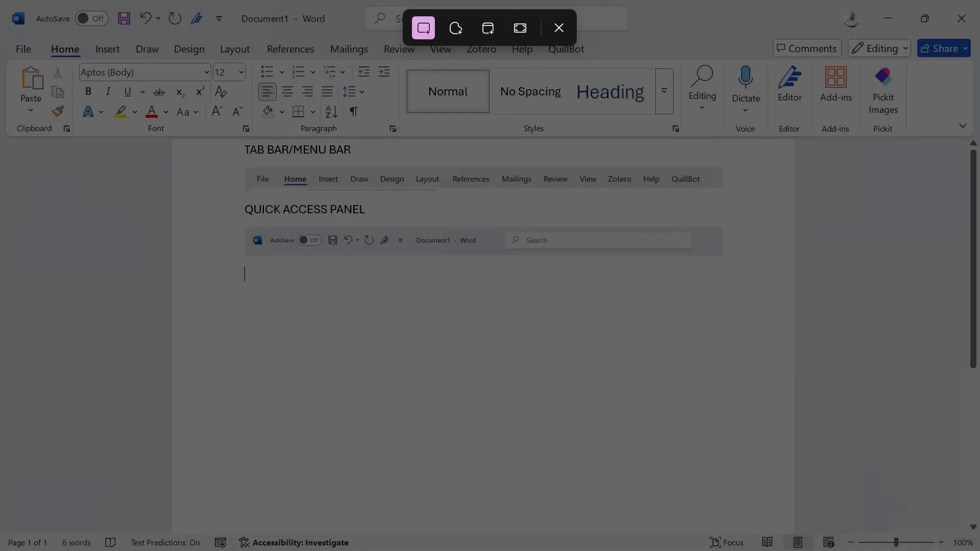
left_click_drag(1, 57, 979, 138)
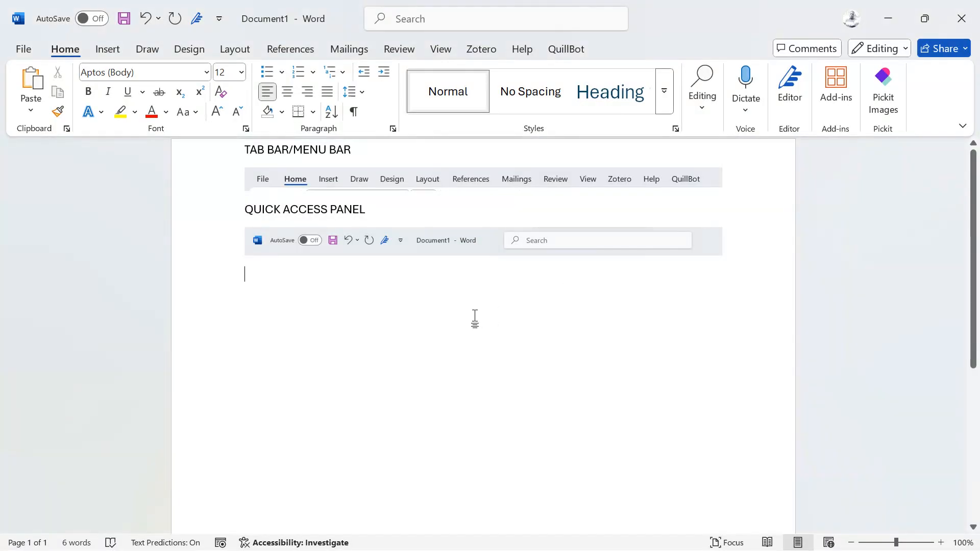
type("RIBBON")
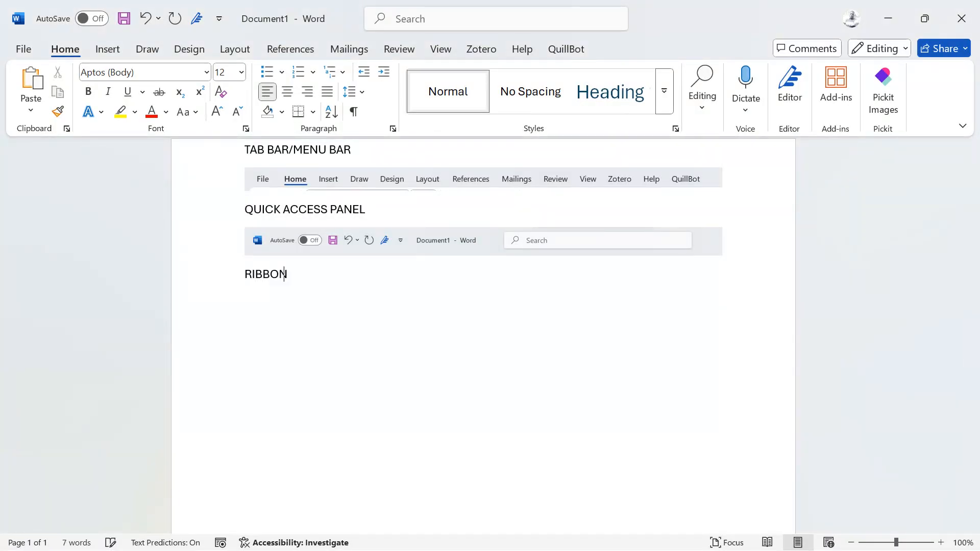
key("ctrl+v")
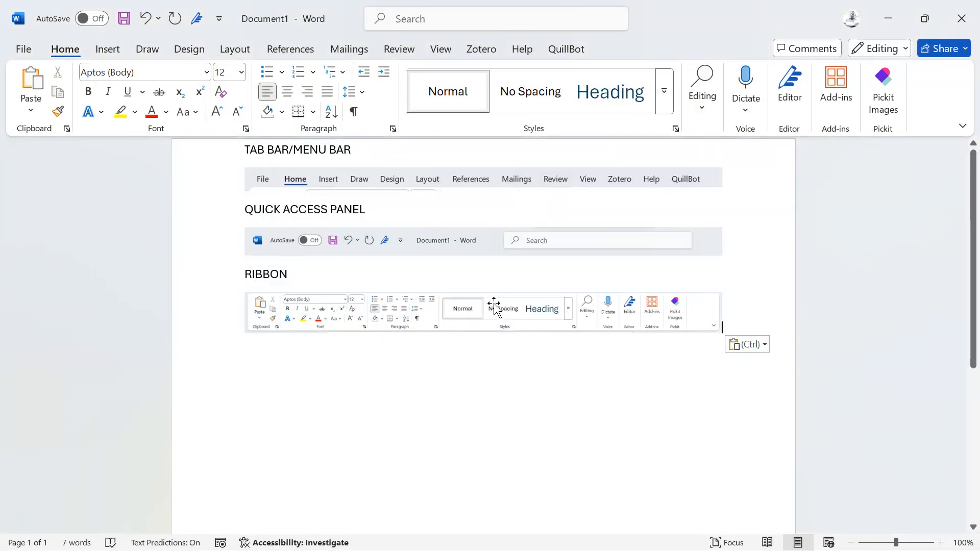
Examine the Insert, Draw, Design and Layout commands, and the available fonts and font sizes.
left_click(490, 306)
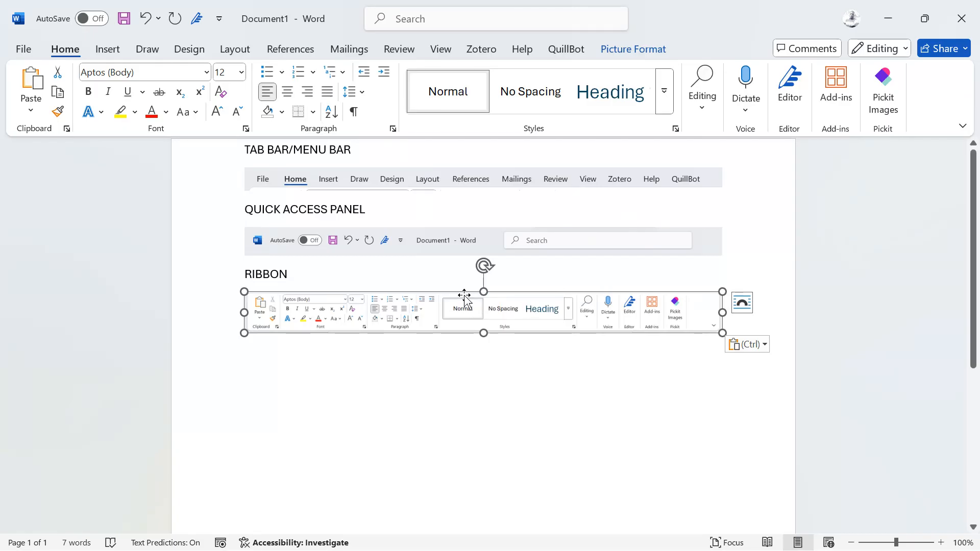
left_click(113, 49)
left_click(143, 49)
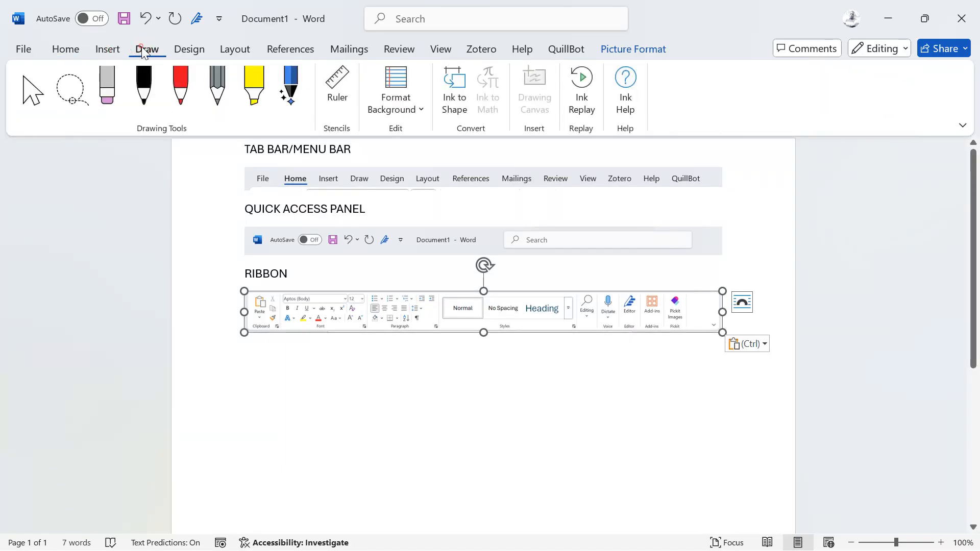
left_click(189, 49)
left_click(232, 49)
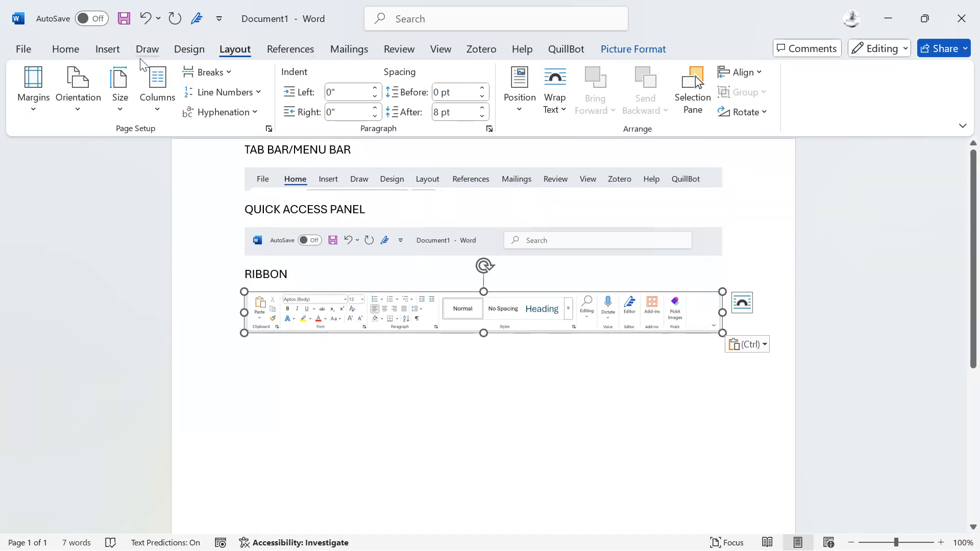
left_click(65, 49)
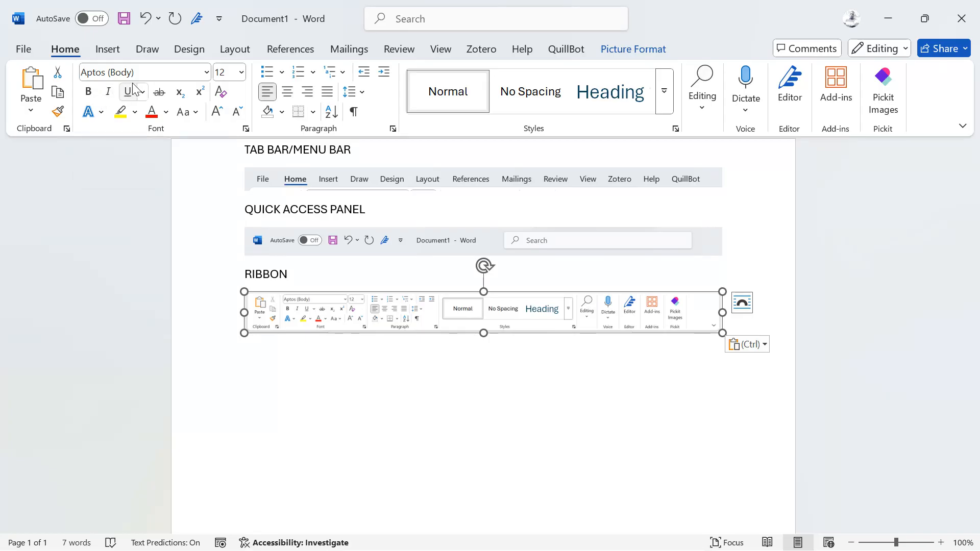
left_click(187, 71)
left_click(200, 72)
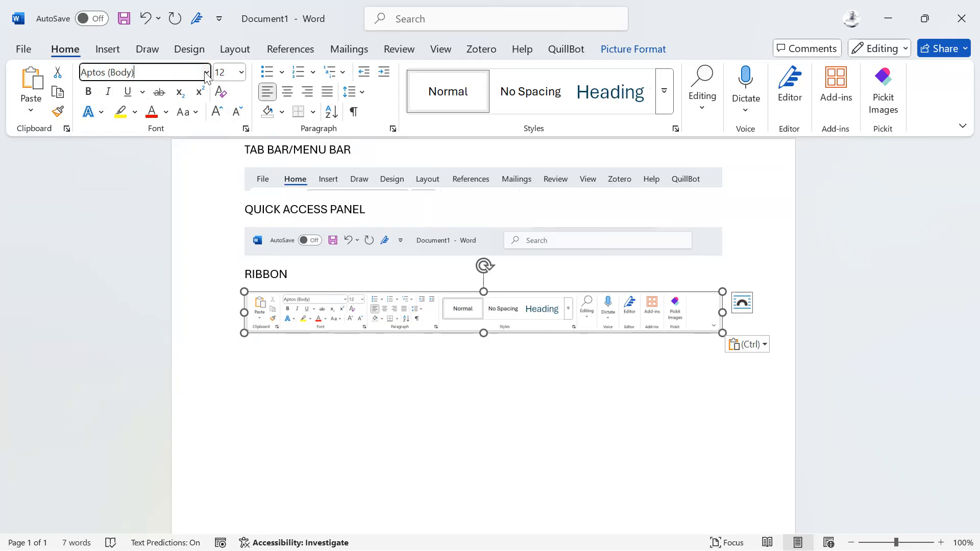
left_click(206, 72)
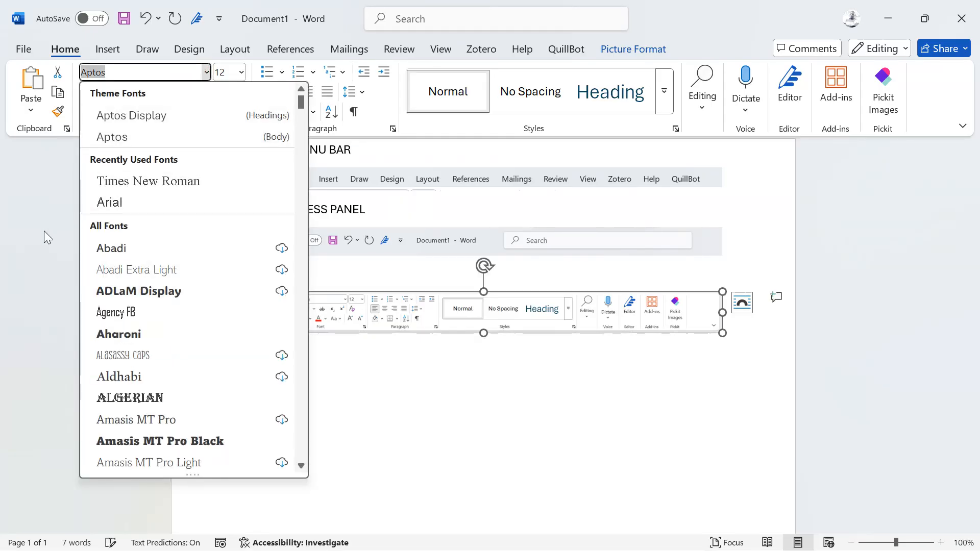
left_click(32, 224)
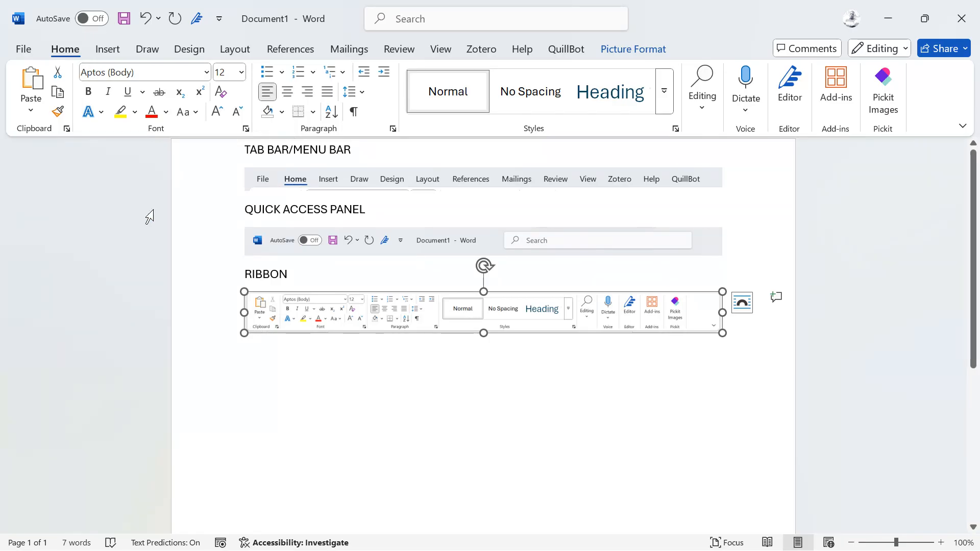
left_click(241, 72)
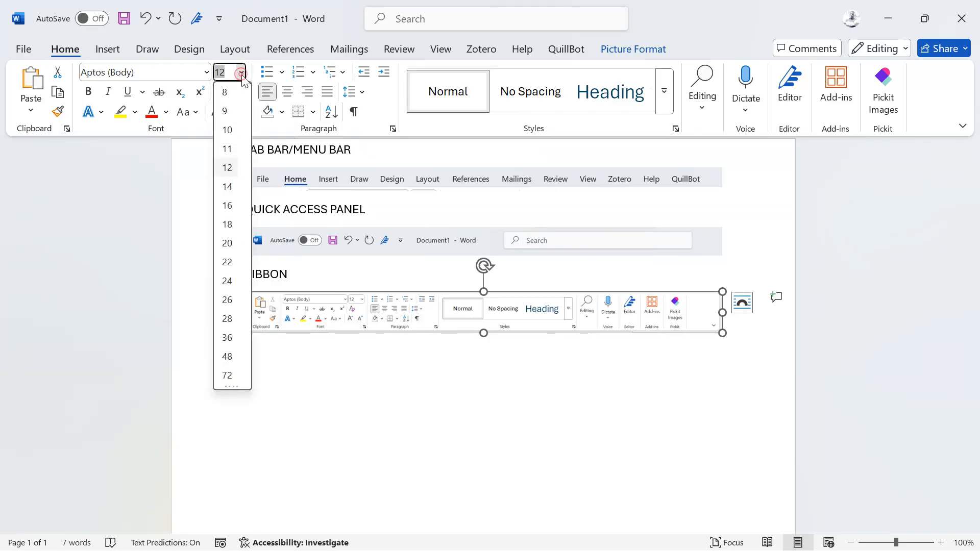
key("Escape")
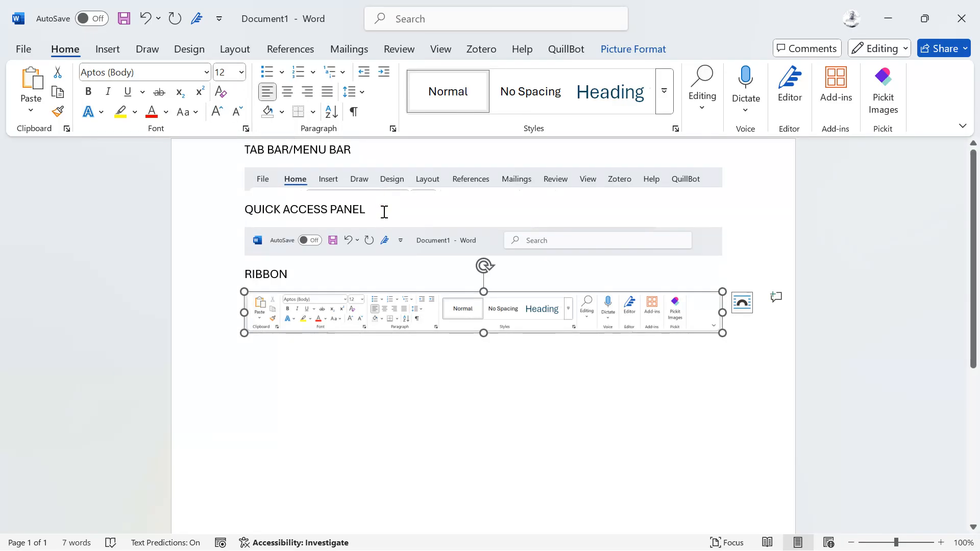
Set the font size of the "TAB BAR/MENU BAR" and "QUICK ACCESS PANEL" headings to 20.
left_click_drag(382, 158, 244, 154)
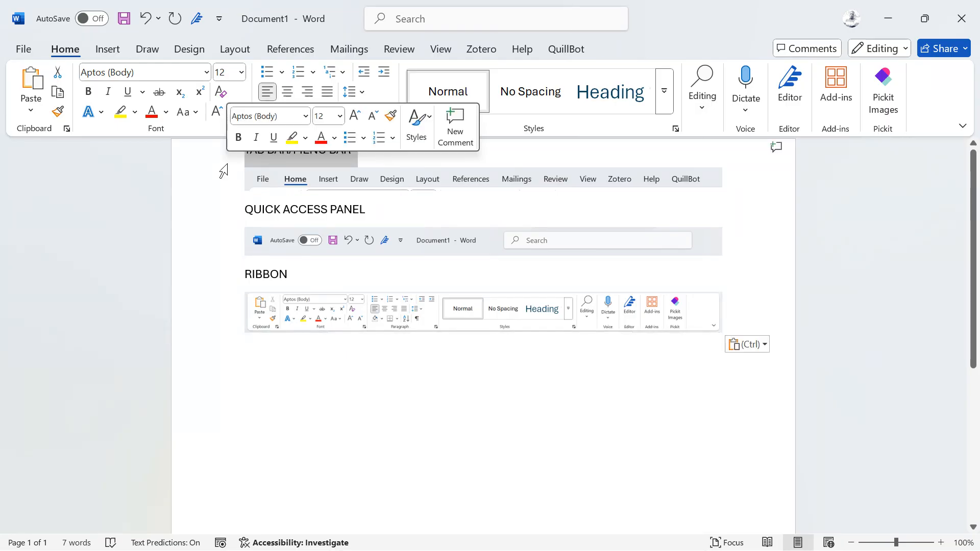
left_click(240, 72)
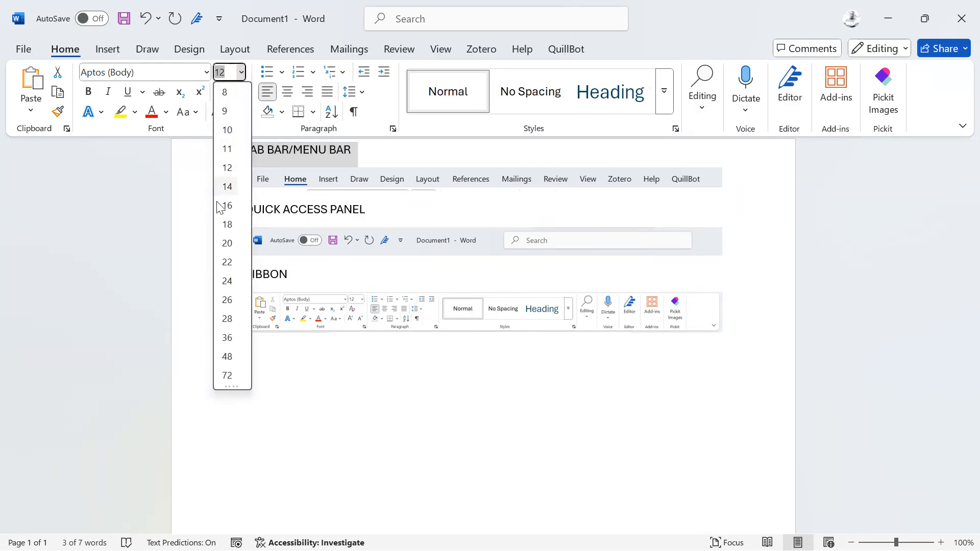
left_click(231, 248)
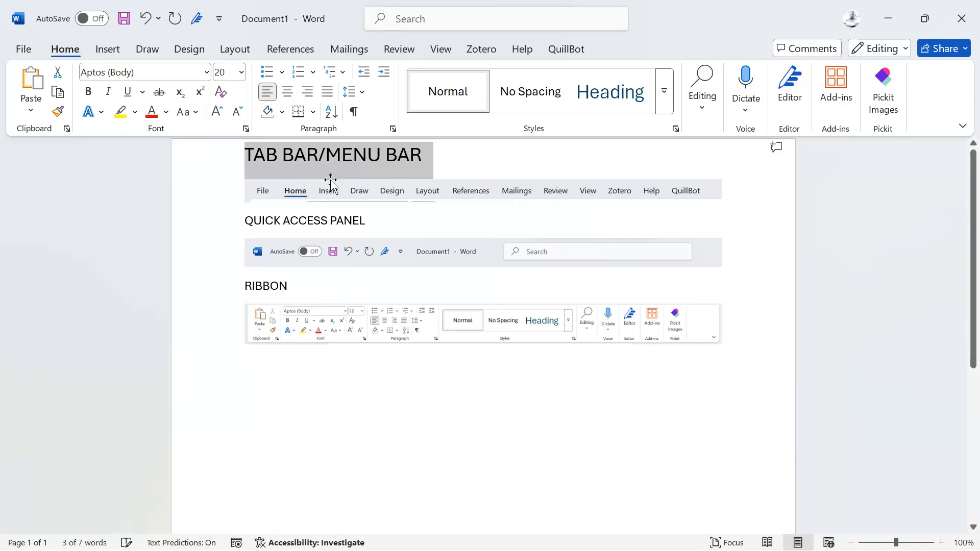
left_click_drag(378, 222, 212, 241)
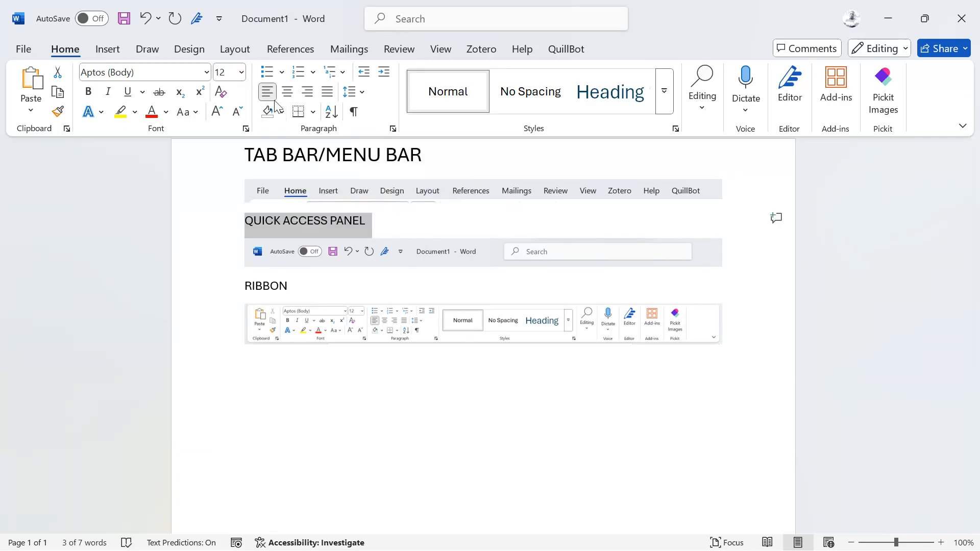
left_click(241, 71)
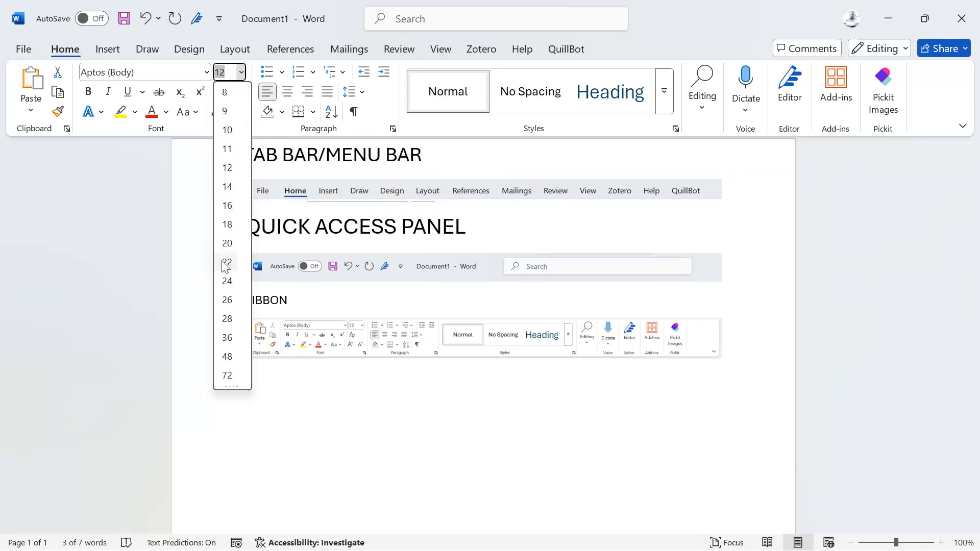
left_click(232, 247)
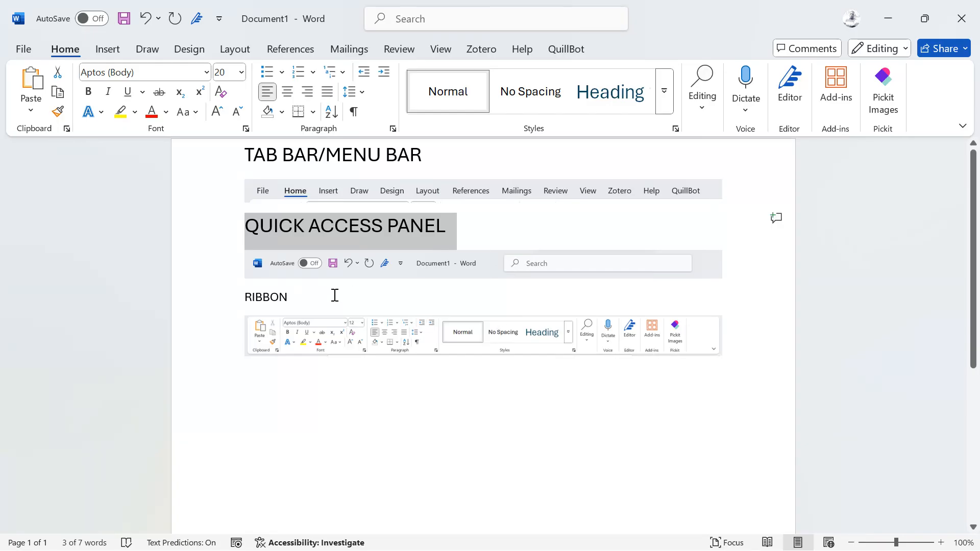
Copy the formatting of the "QUICK ACCESS PANEL" heading onto the "RIBBON" heading with Format Painter.
left_click(58, 111)
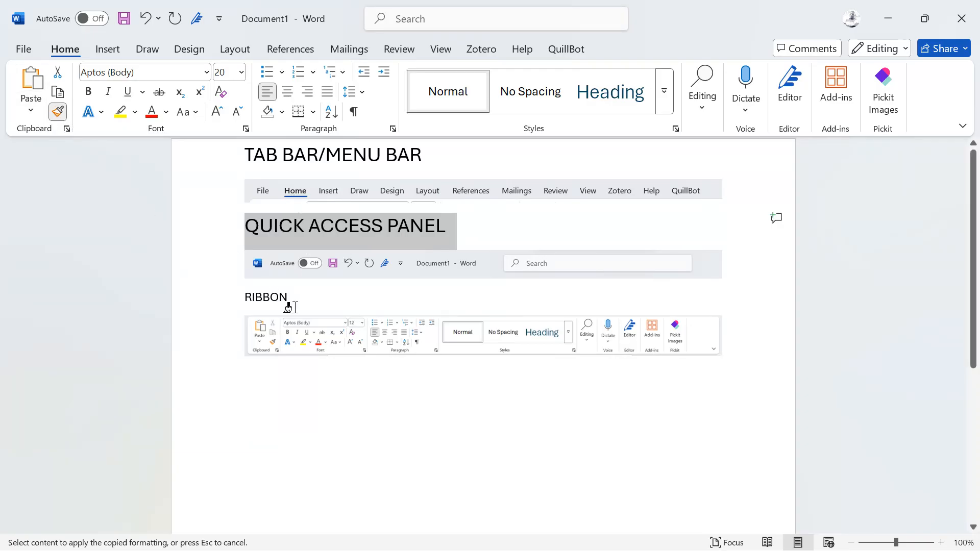
left_click_drag(299, 294, 221, 313)
left_click(384, 301)
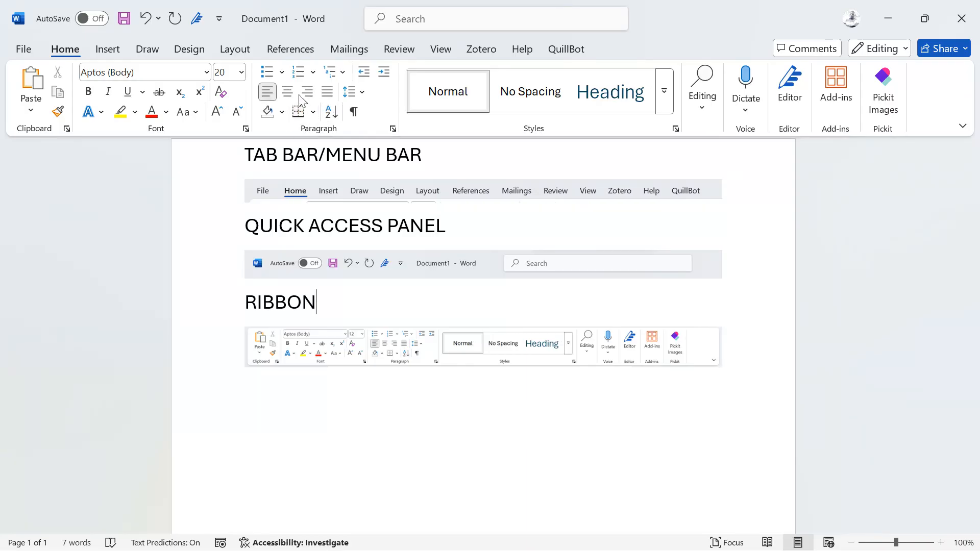
Apply light blue paragraph shading to the "RIBBON" heading.
left_click(283, 112)
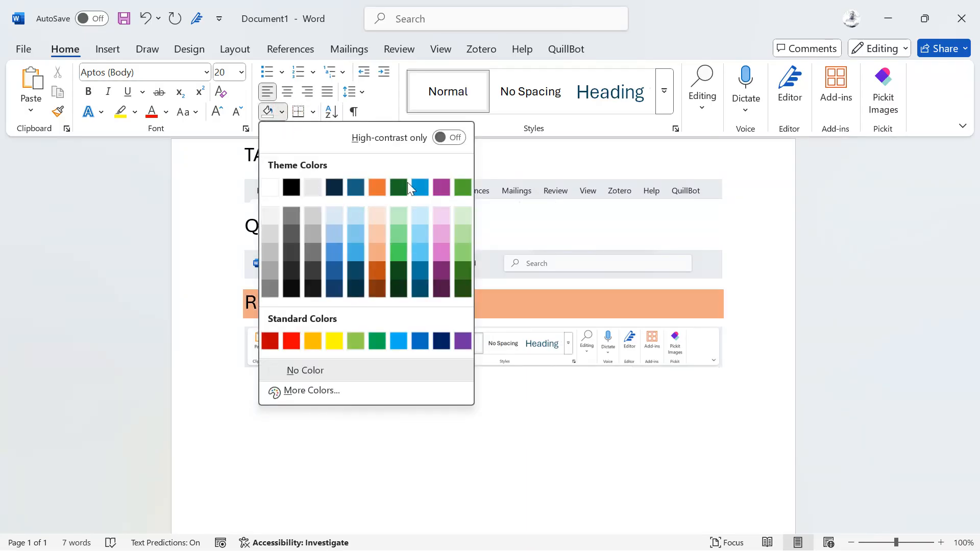
left_click(423, 241)
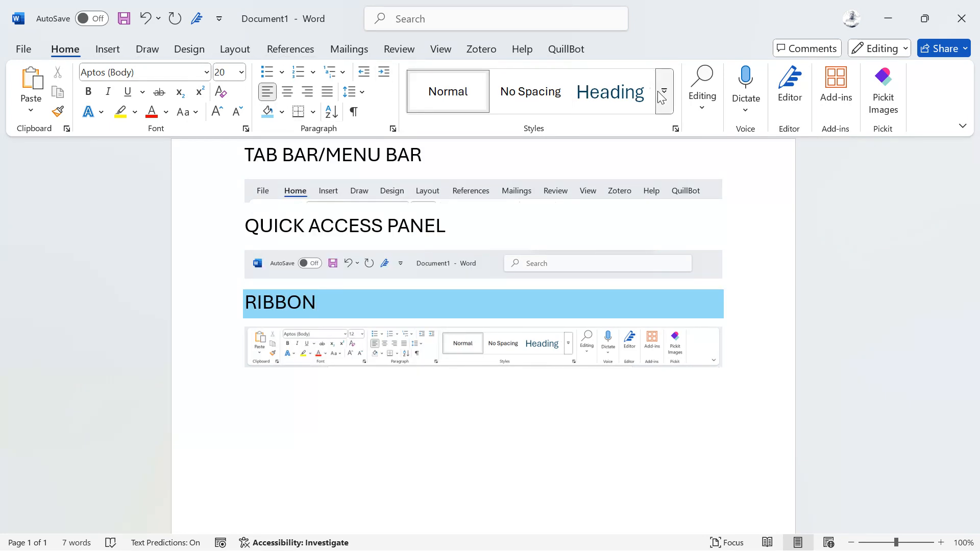
scroll(676, 223, "down", 1)
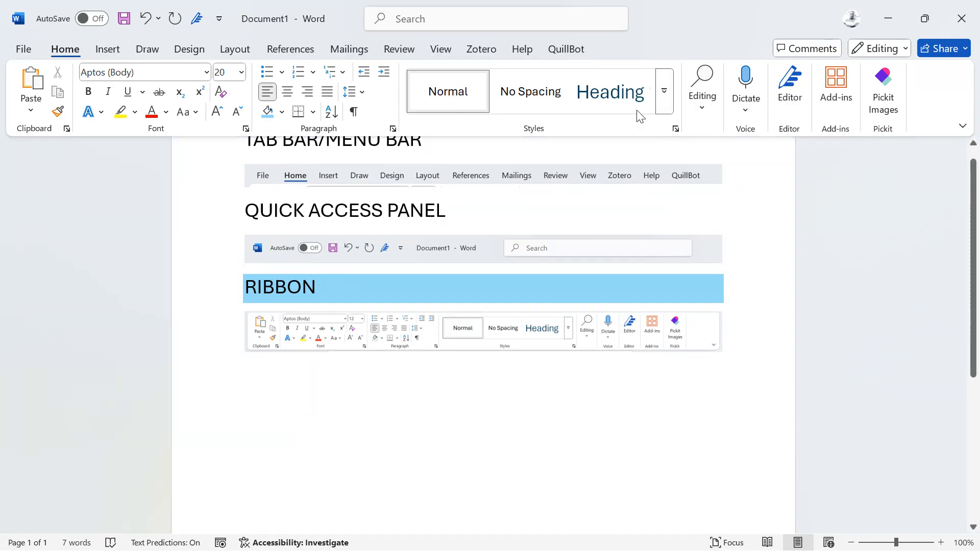
Examine the available text styles and the document types offered for starting a mail merge.
left_click(663, 92)
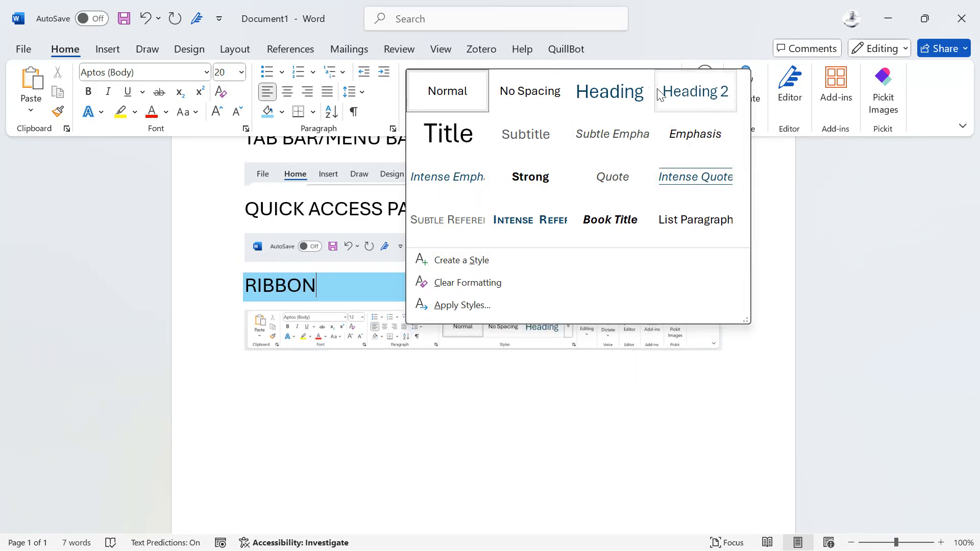
left_click(345, 49)
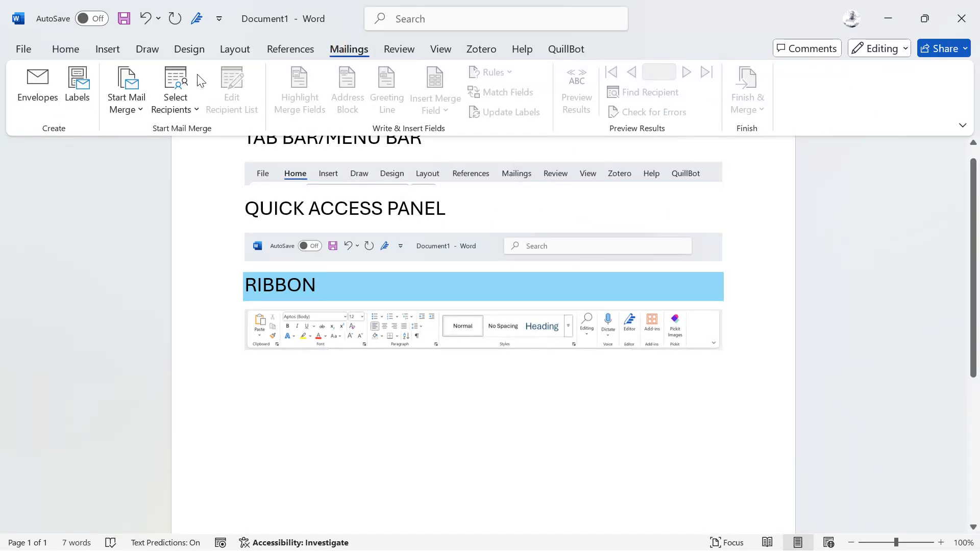
left_click(139, 120)
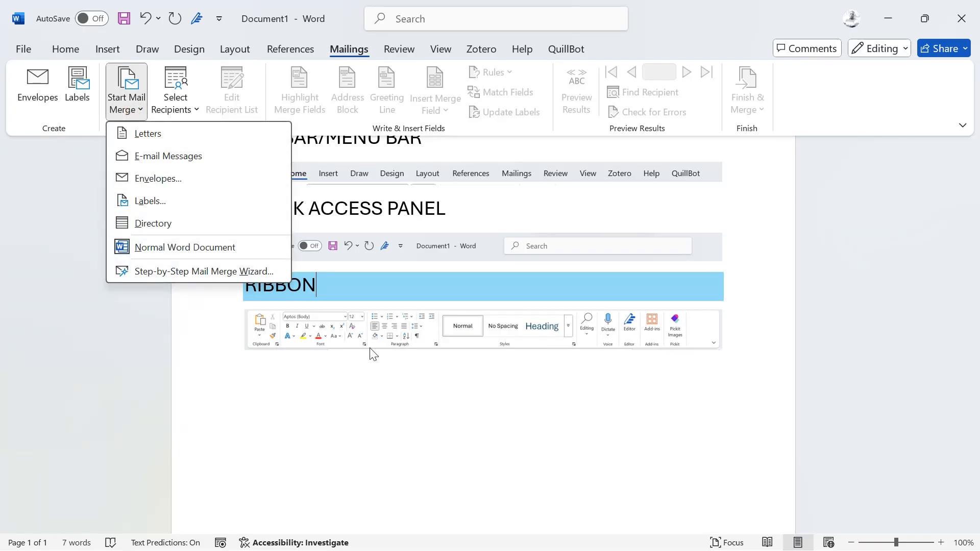
left_click(463, 394)
Create a new blank document.
key("ctrl+n")
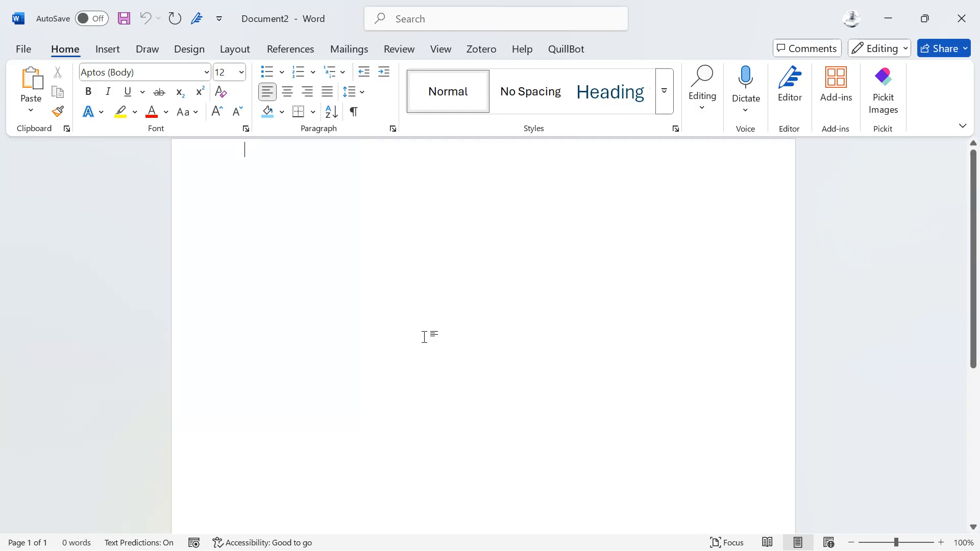
type("a")
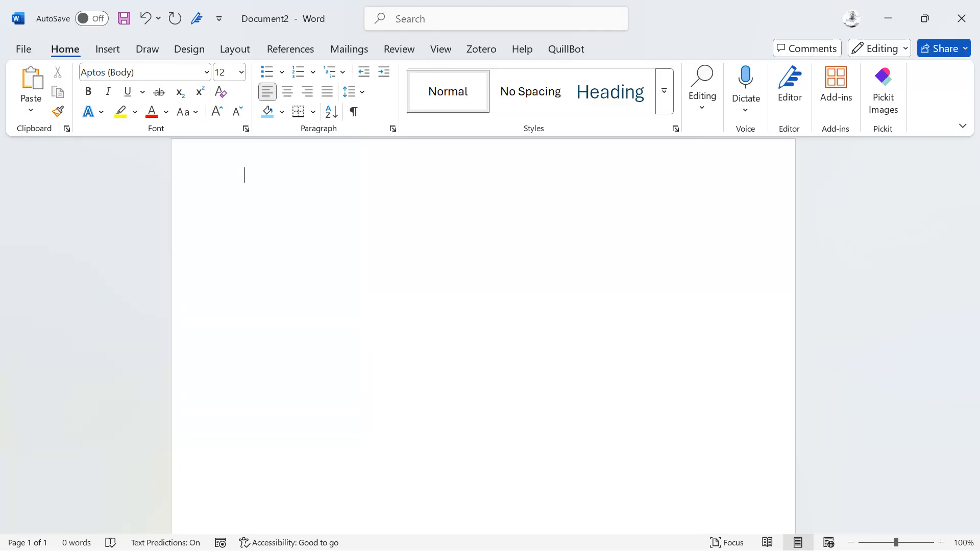
Switch to File Explorer and open the ASAP TASKS folder on New Volume (D:).
key("super+Tab")
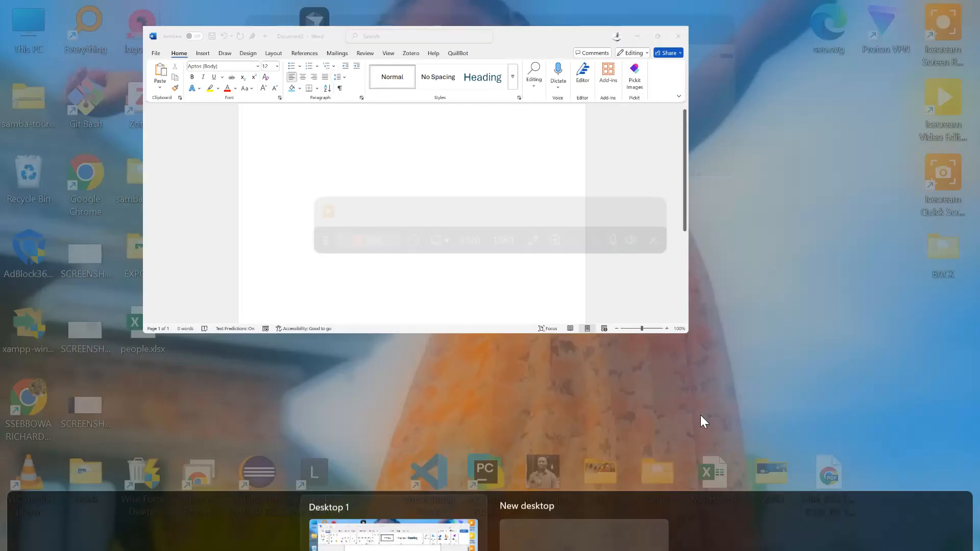
left_click(575, 463)
left_click(495, 437)
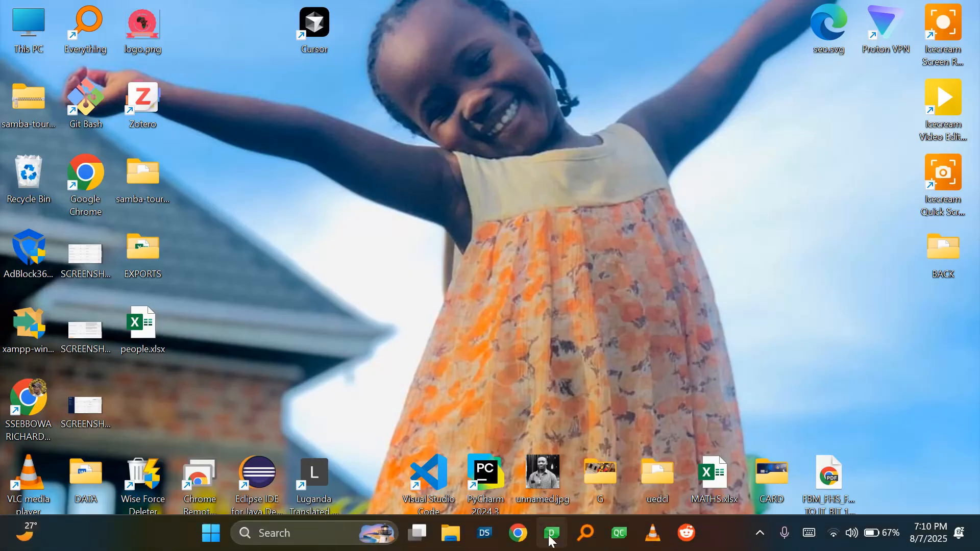
key("super+e")
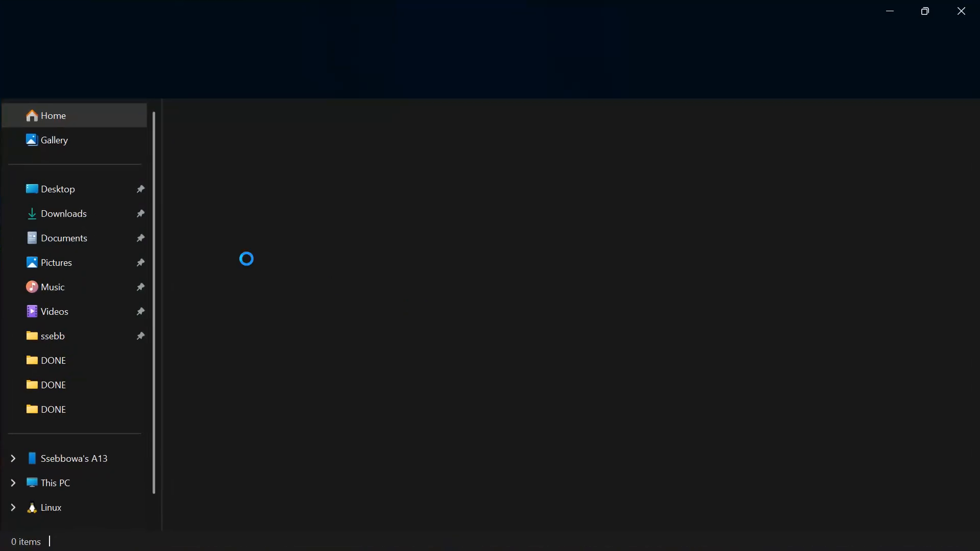
scroll(44, 410, "down", 1)
left_click(70, 462)
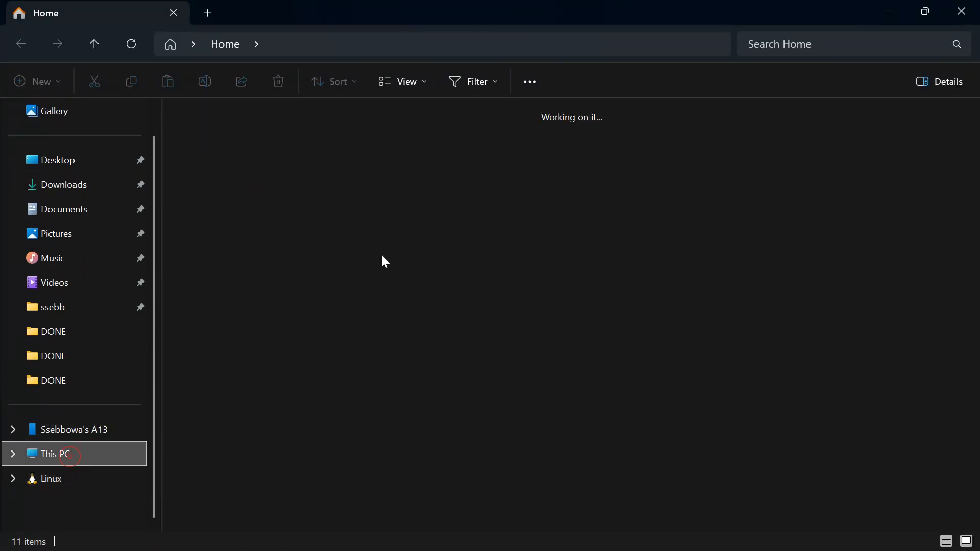
double_click(449, 154)
left_click(449, 153)
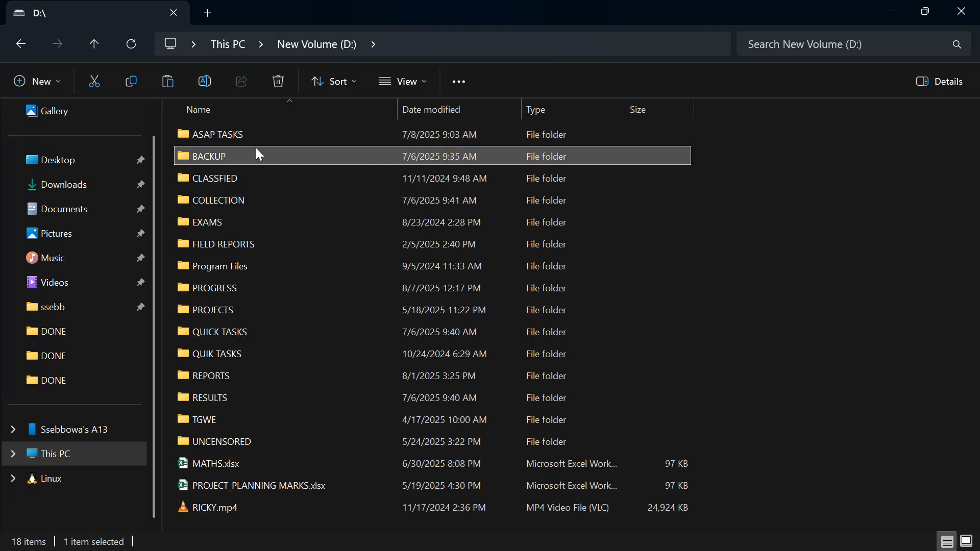
left_click(241, 139)
double_click(241, 139)
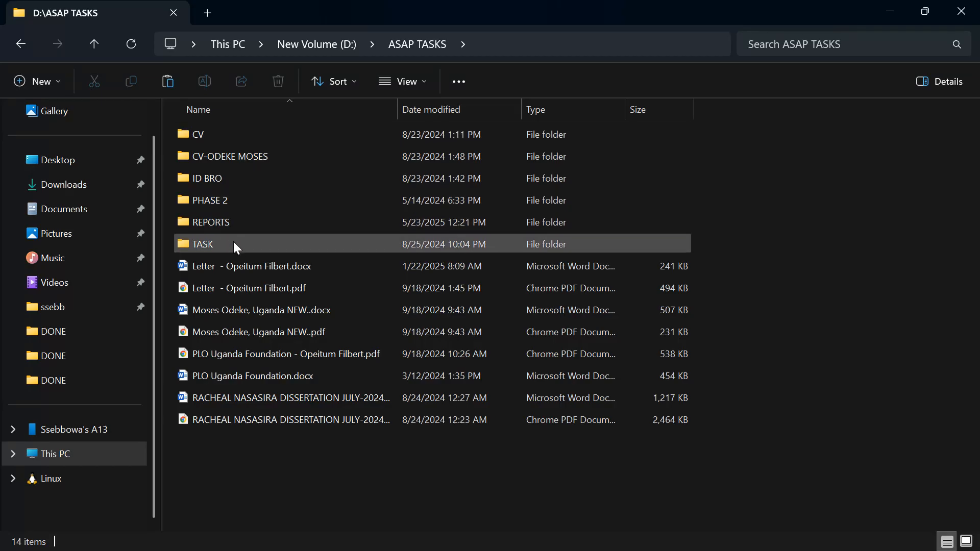
Copy the file PLO Uganda Foundation.docx from the ASAP TASKS folder onto the desktop.
left_click(238, 268)
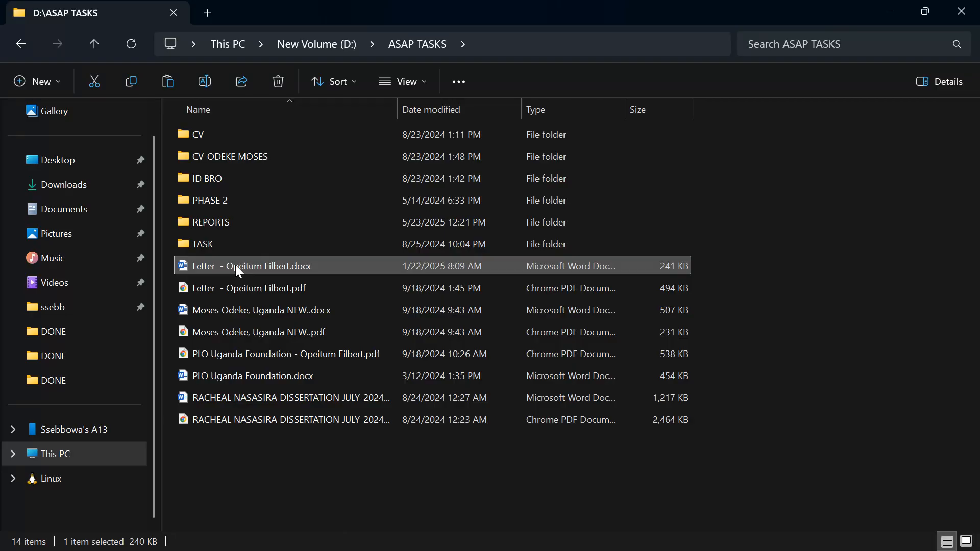
left_click(244, 376)
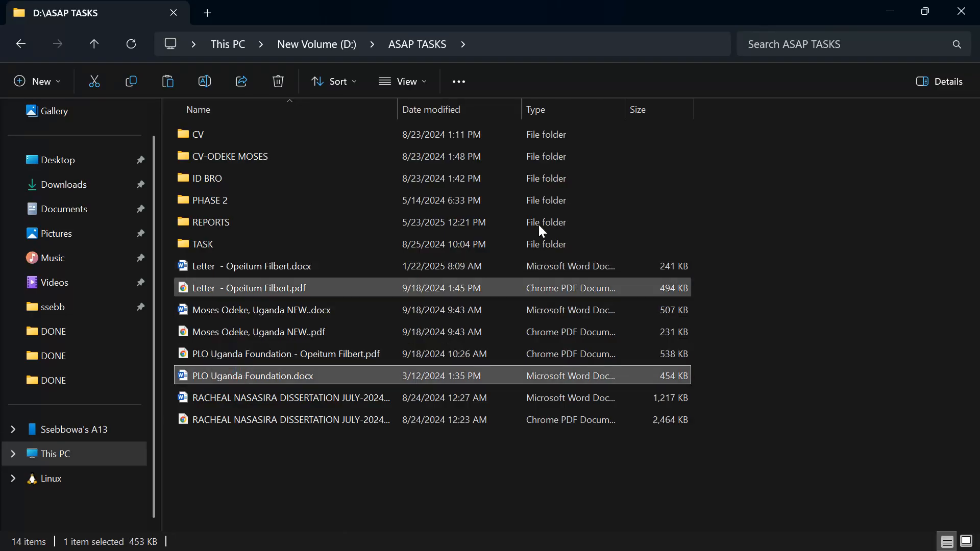
left_click(961, 11)
left_click(491, 228)
key("ctrl+v")
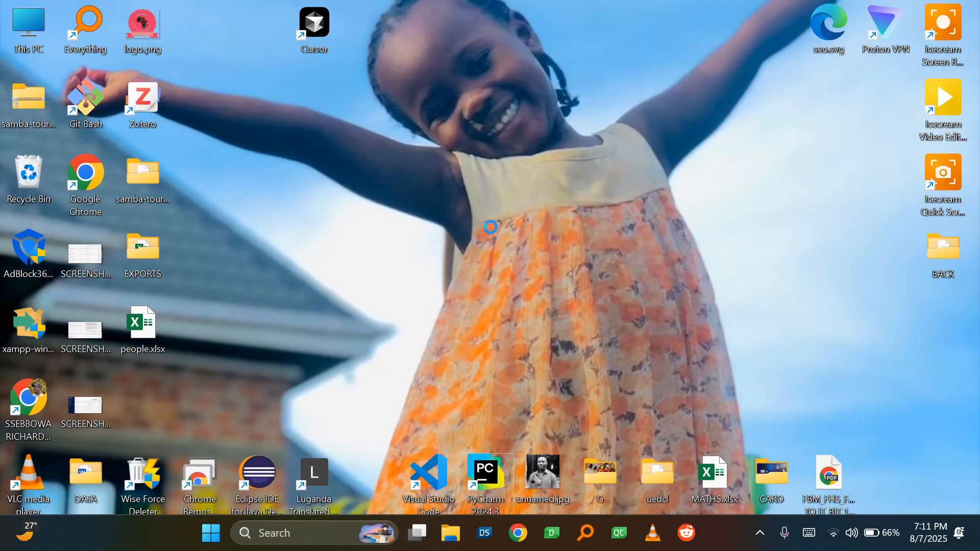
Open the desktop copy of PLO Uganda Foundation.docx and copy its text from the "Chairperson and founder" line through "KAMPALA-UGANDA".
double_click(134, 411)
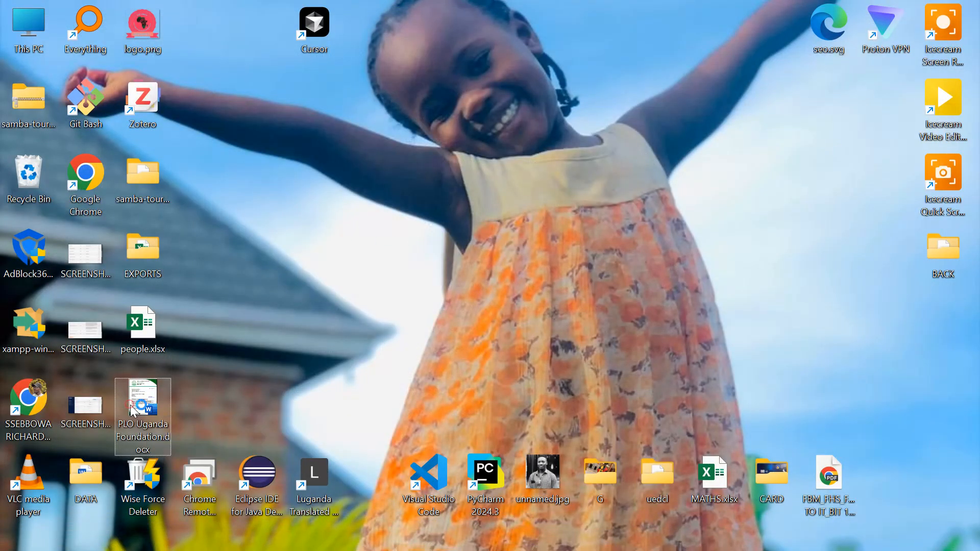
scroll(458, 260, "down", 4)
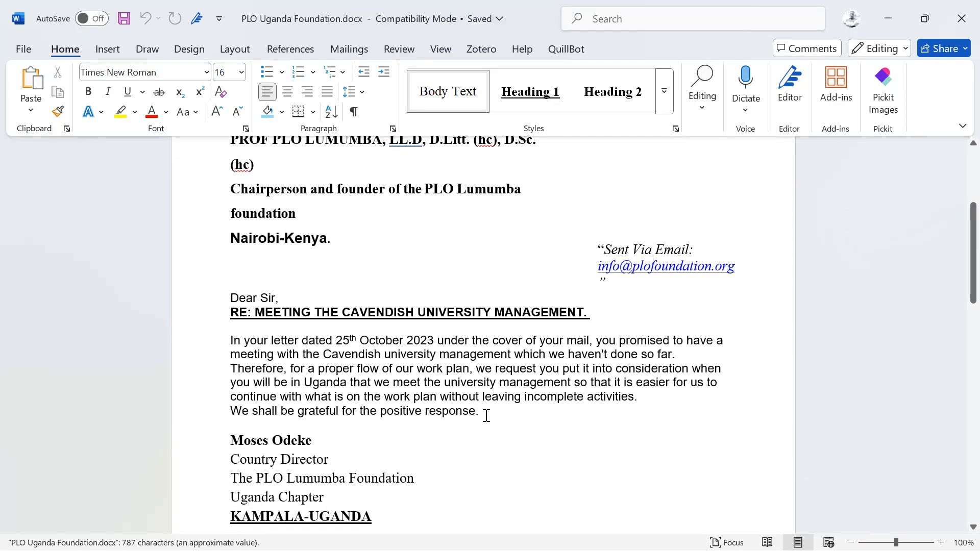
scroll(444, 477, "down", 1)
left_click(385, 483)
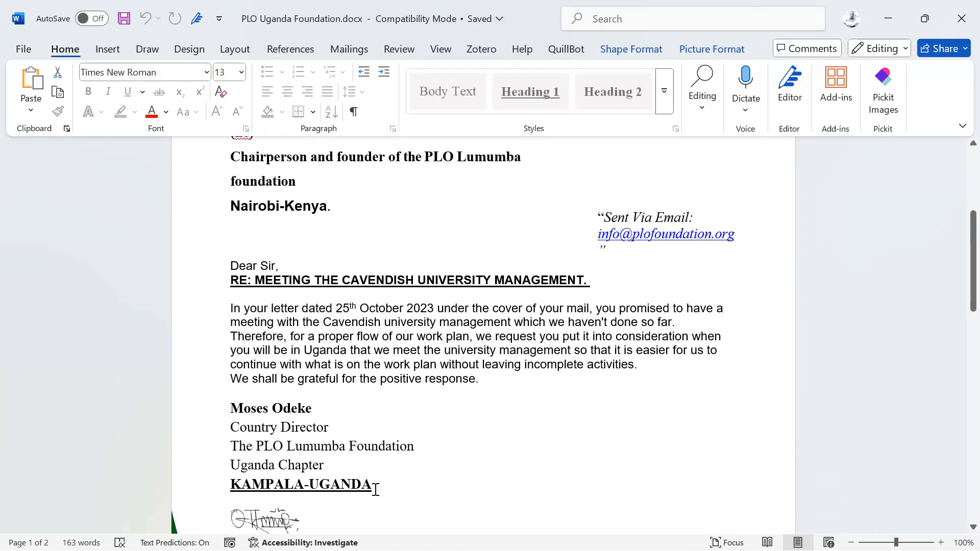
left_click_drag(373, 487, 230, 264)
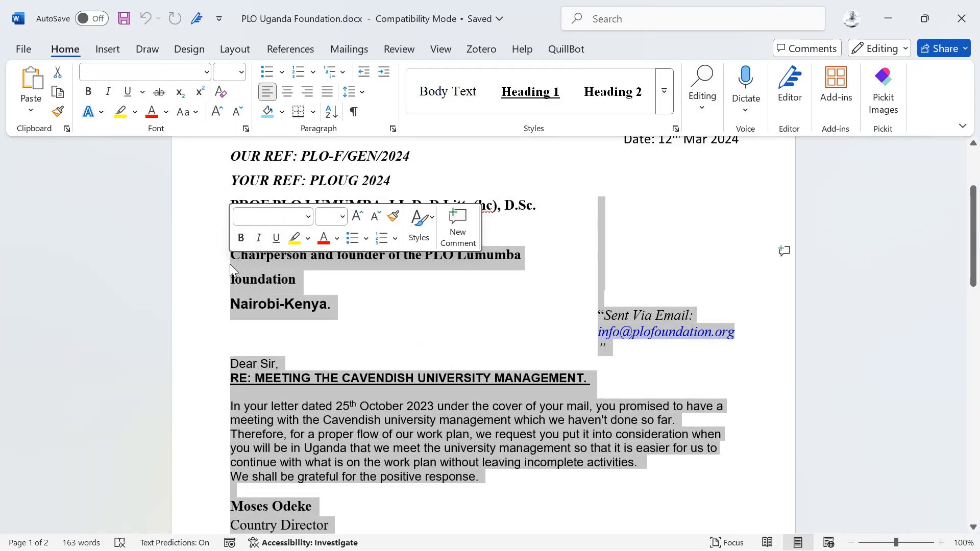
key("ctrl+c")
Paste the copied letter text into another new blank document.
key("ctrl+n")
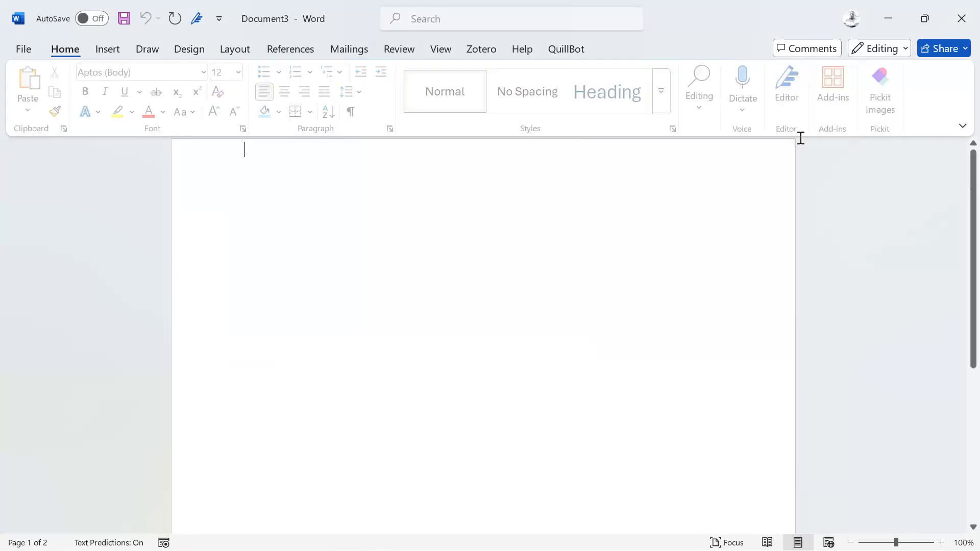
key("ctrl+v")
scroll(545, 267, "up", 2)
left_click(547, 262)
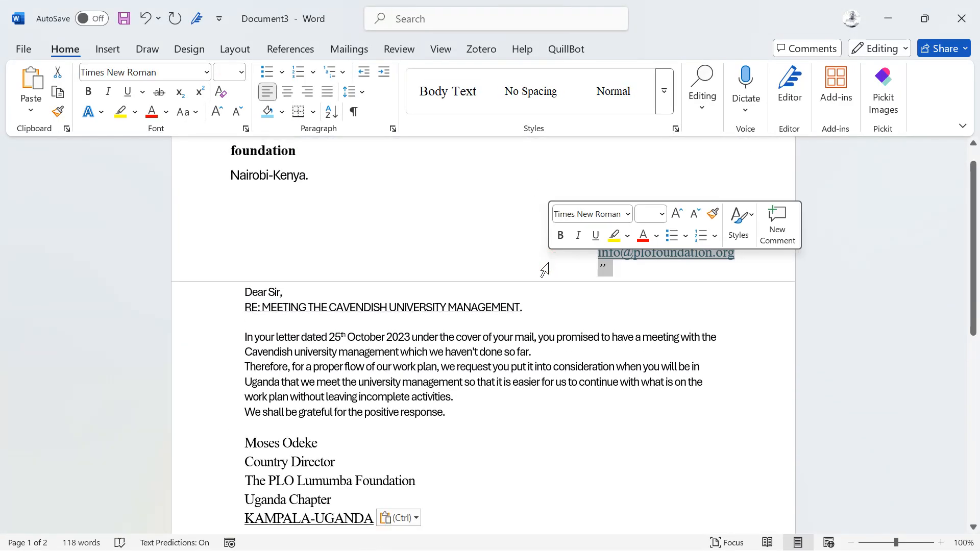
double_click(516, 283)
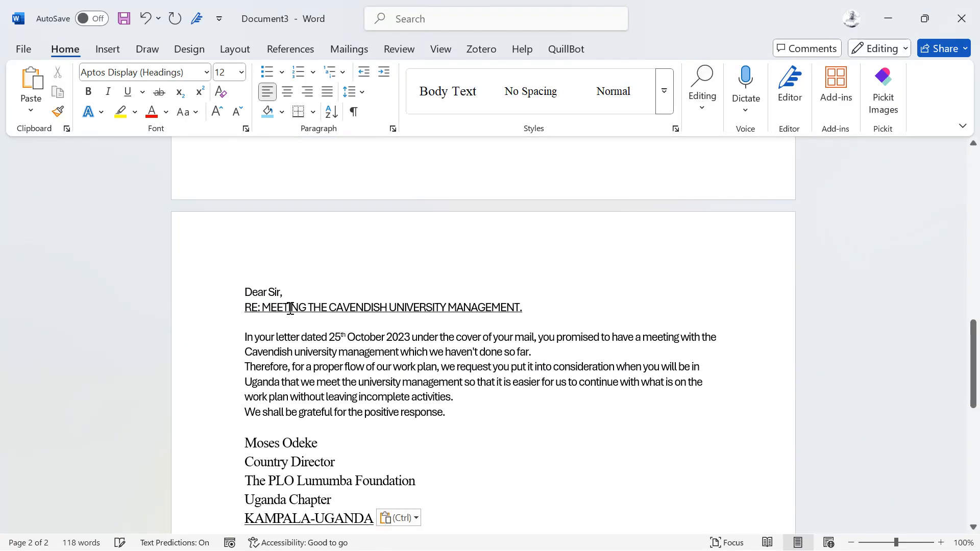
Cut the letter text from "Dear Sir," through "KAMPALA-UGANDA" out of Document3 and close that document.
left_click_drag(236, 284, 412, 468)
key("Delete")
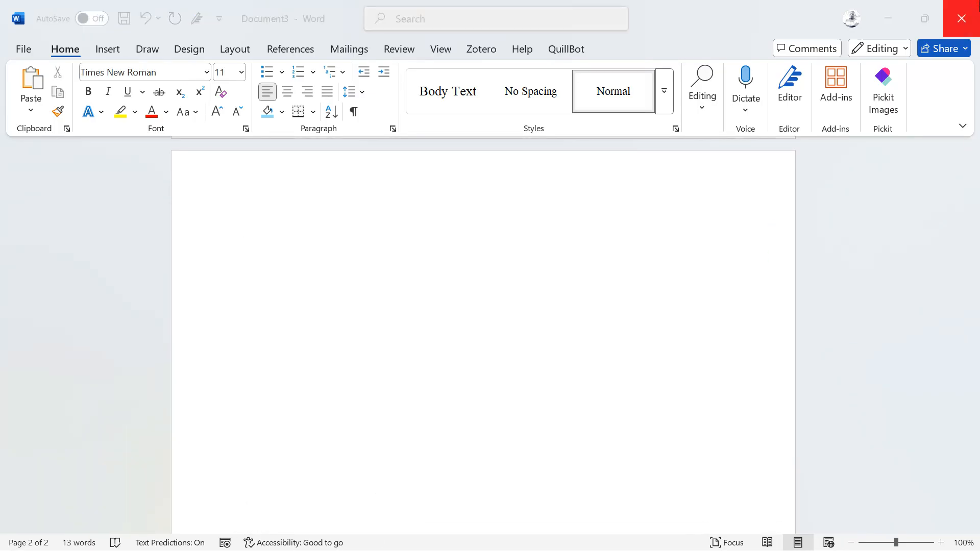
left_click(961, 19)
left_click(542, 367)
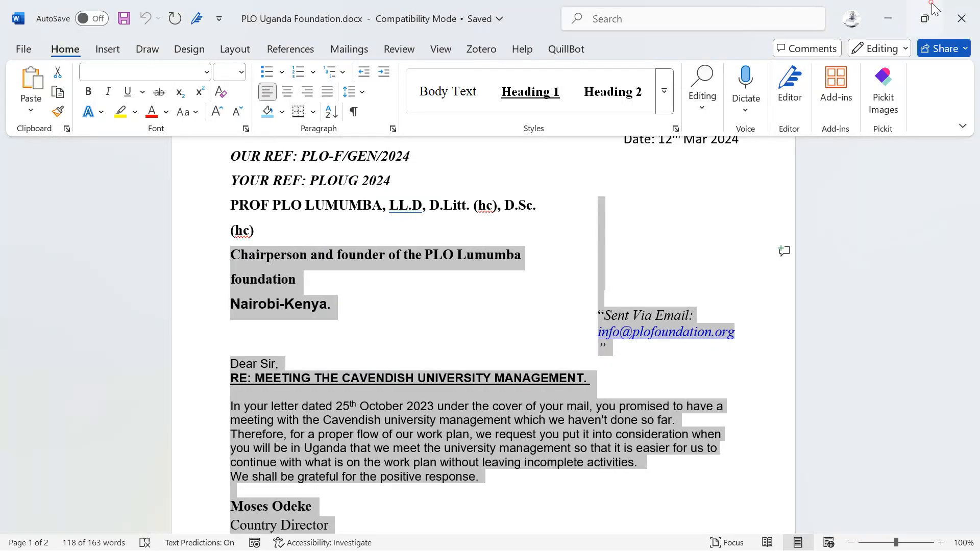
Return to the blank Document2 and paste the cut letter text into it.
left_click(924, 19)
left_click(786, 109)
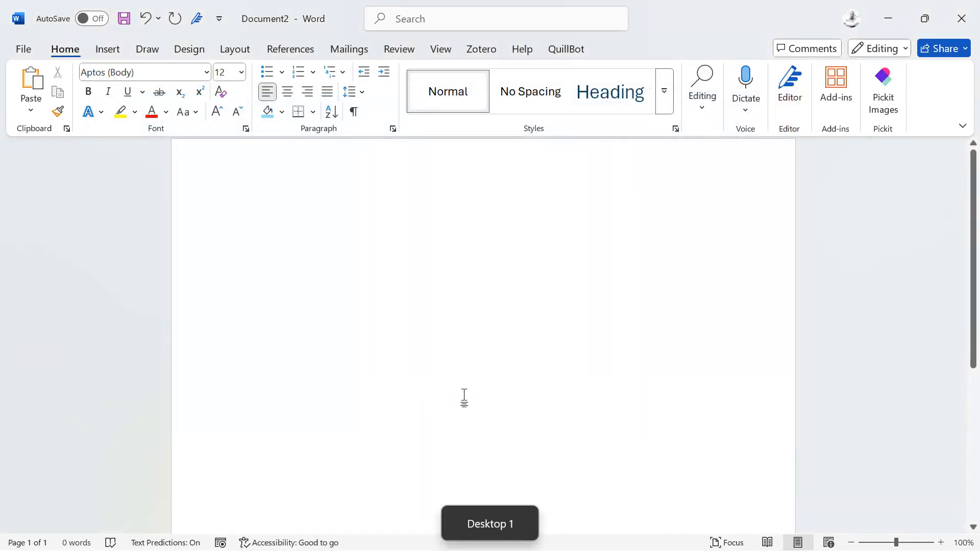
key("ctrl+v")
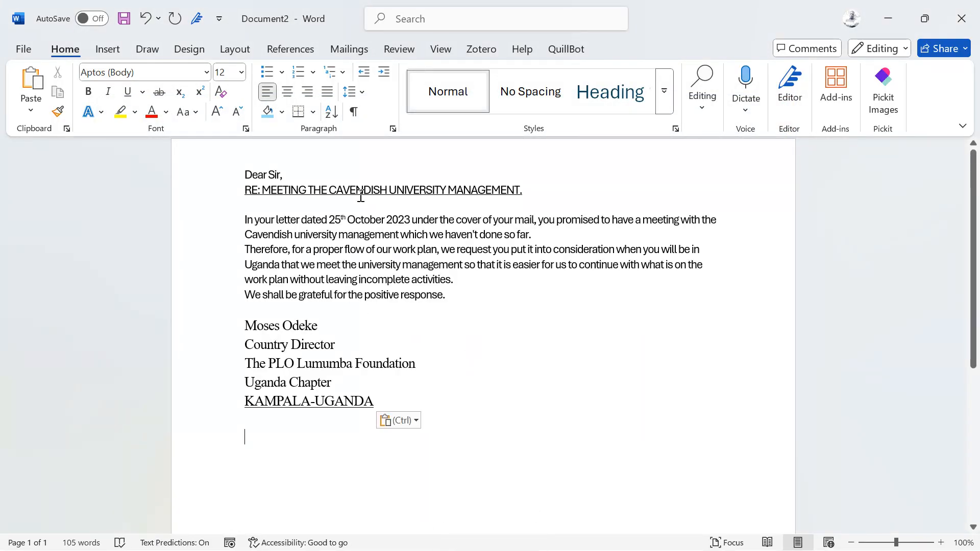
left_click(276, 175)
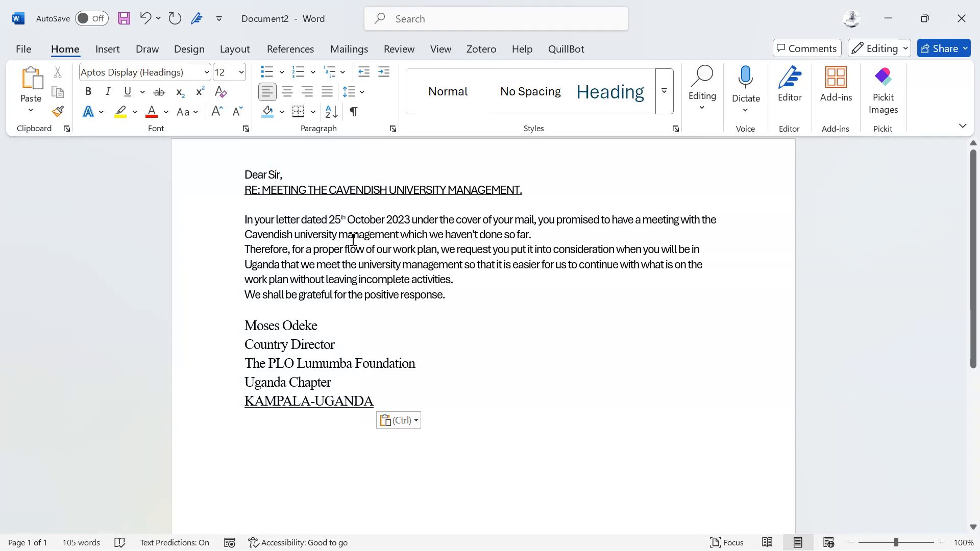
Delete the sender's signature block, from the name line through "KAMPALA-UGANDA", at the end of the letter.
left_click(940, 543)
left_click(941, 542)
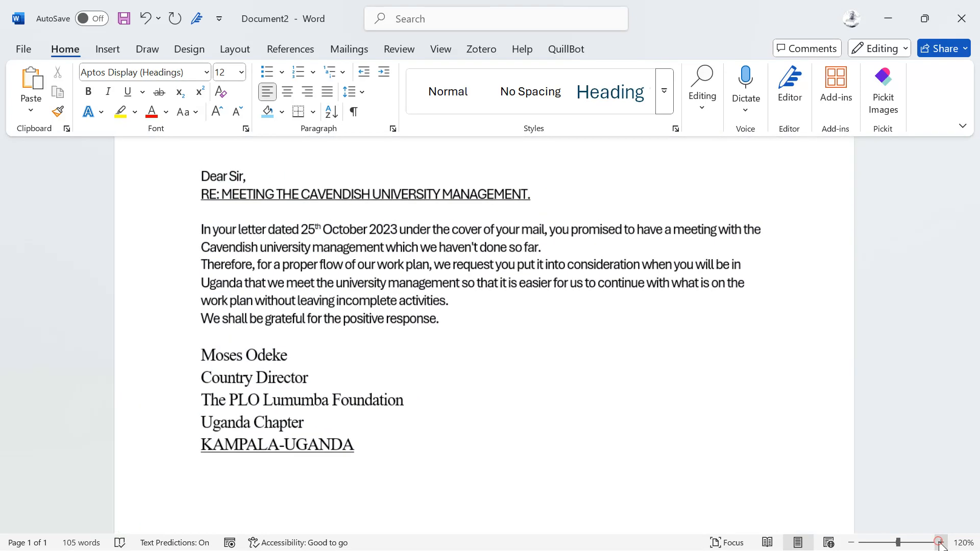
left_click(940, 543)
left_click(941, 542)
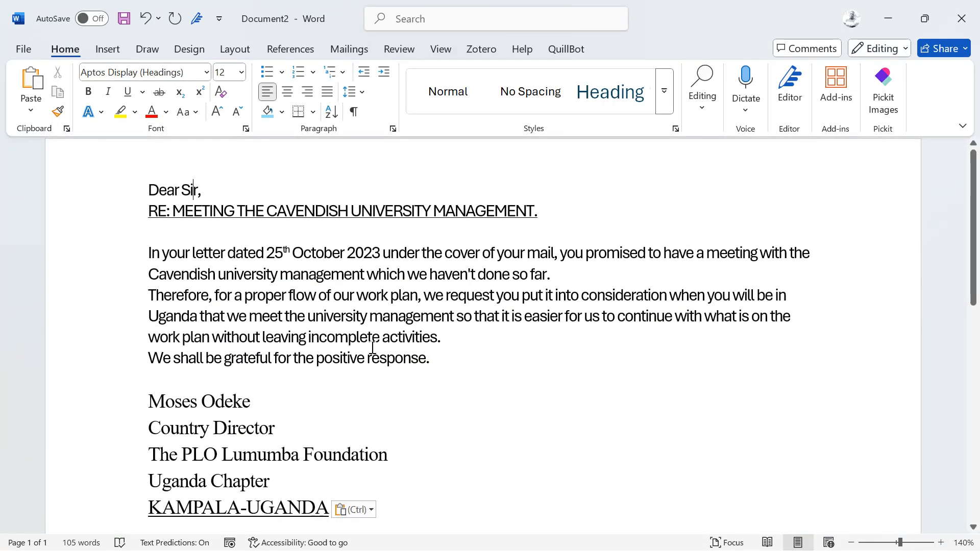
scroll(220, 301, "down", 2)
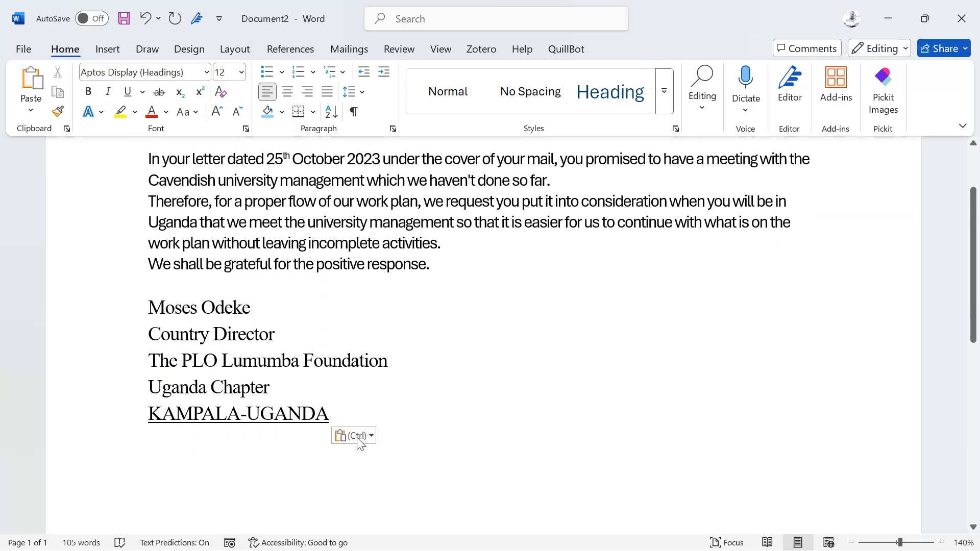
left_click_drag(329, 413, 143, 319)
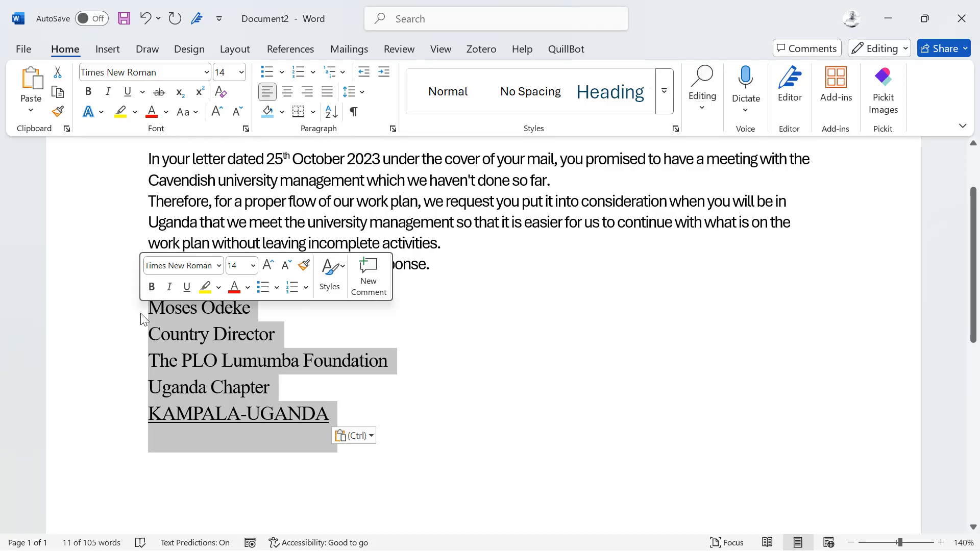
key("Delete")
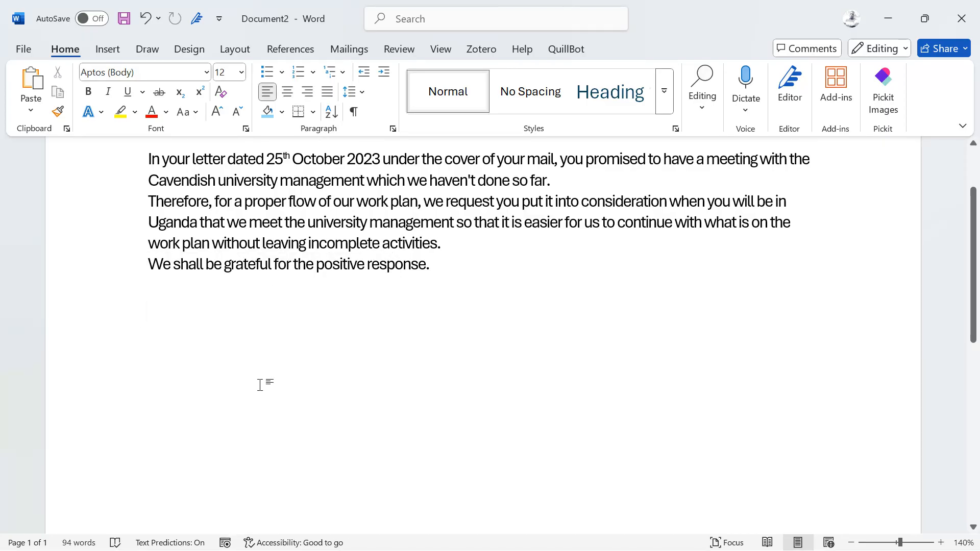
Remove the date "25th October 2023" from the first sentence, leaving a gap after "In your letter dated".
scroll(258, 385, "up", 2)
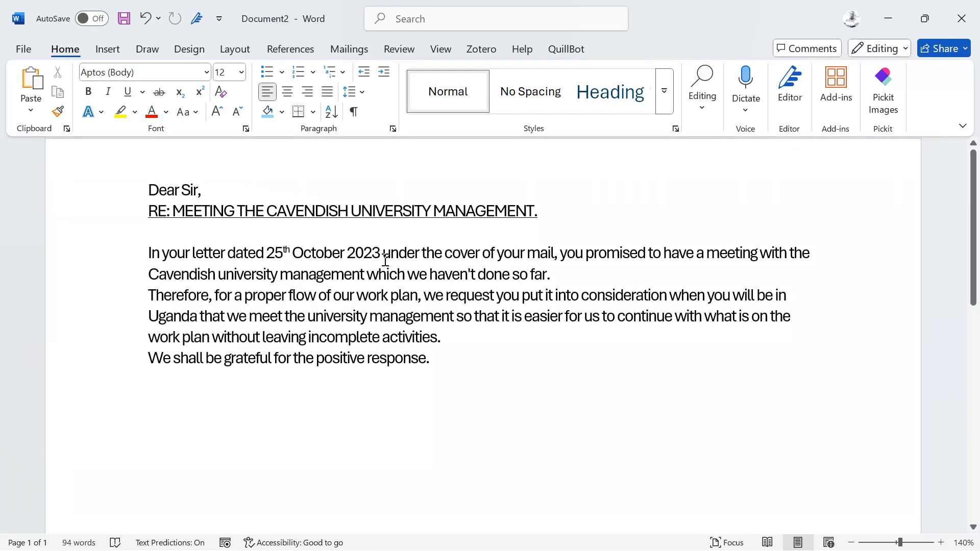
left_click_drag(381, 255, 266, 254)
key("BackSpace")
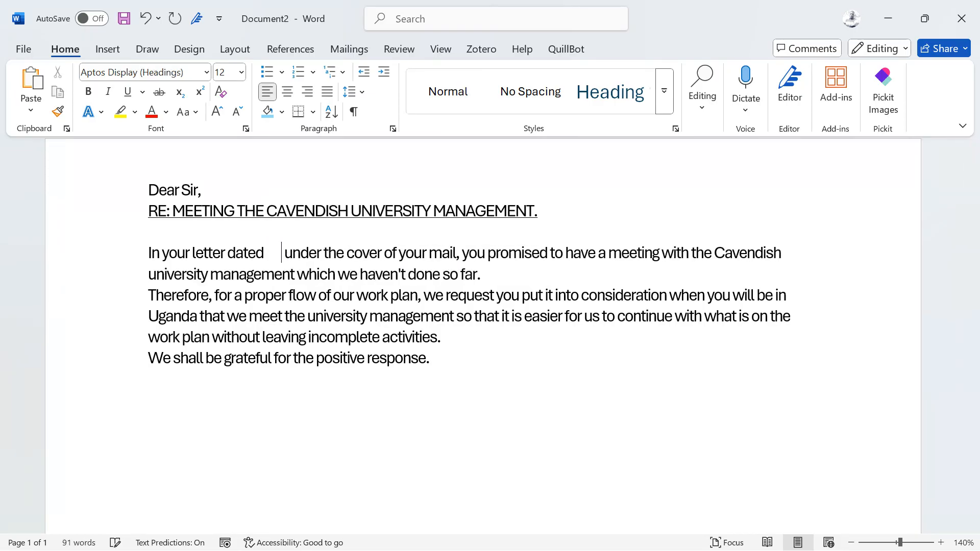
Insert two blank lines between "Dear Sir," and the "RE: MEETING THE CAVENDISH UNIVERSITY MANAGEMENT." line.
left_click(212, 190)
key("Return")
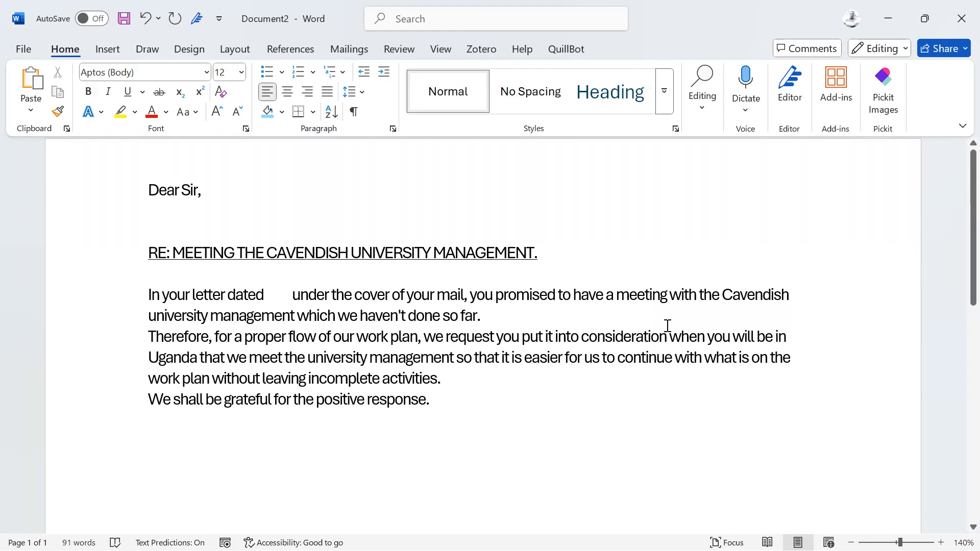
left_click_drag(564, 359, 474, 357)
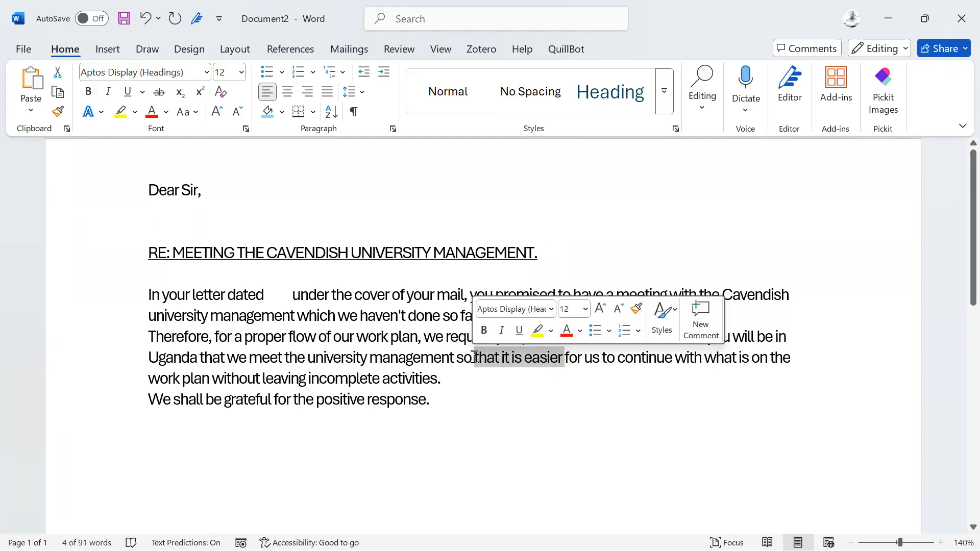
left_click(288, 378)
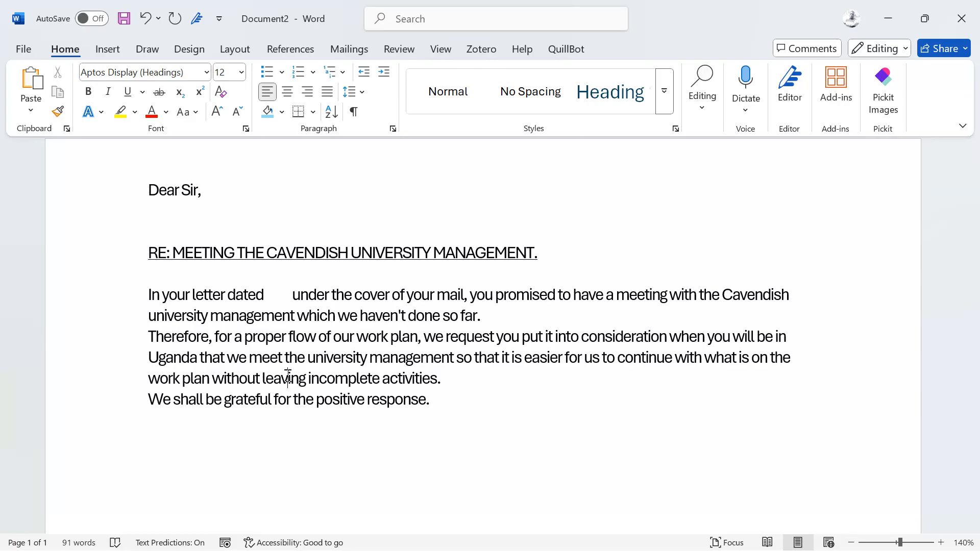
Switch to Excel by launching it and create a new blank workbook.
key("super")
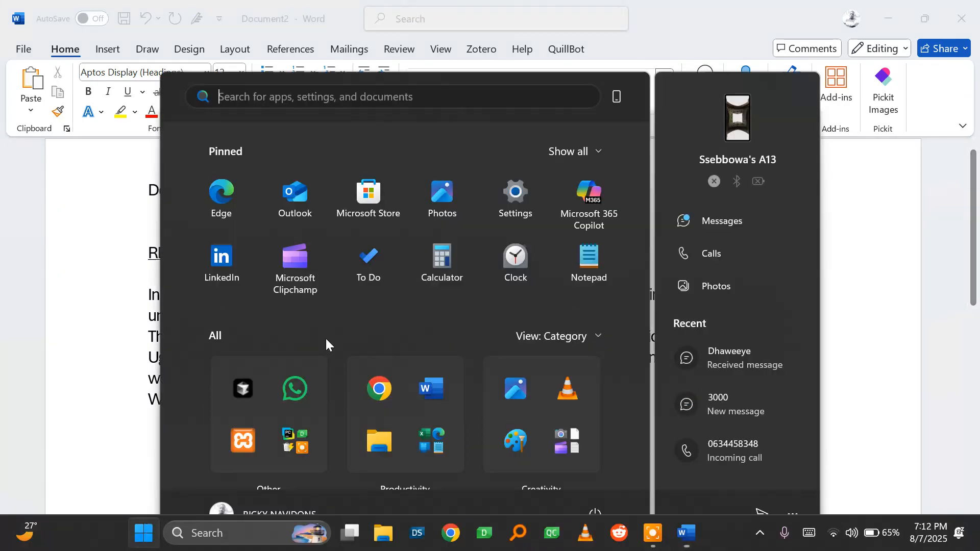
type("excel")
key("Return")
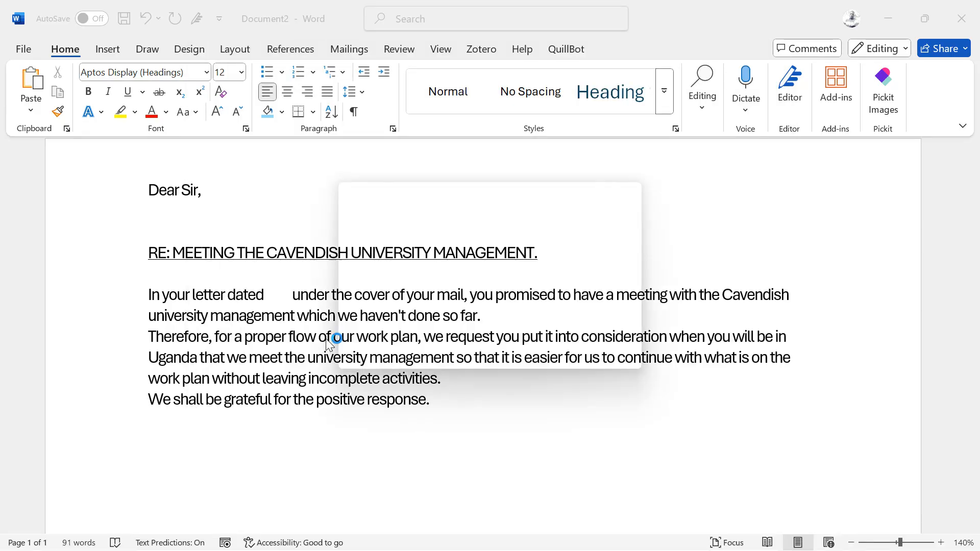
key("Return")
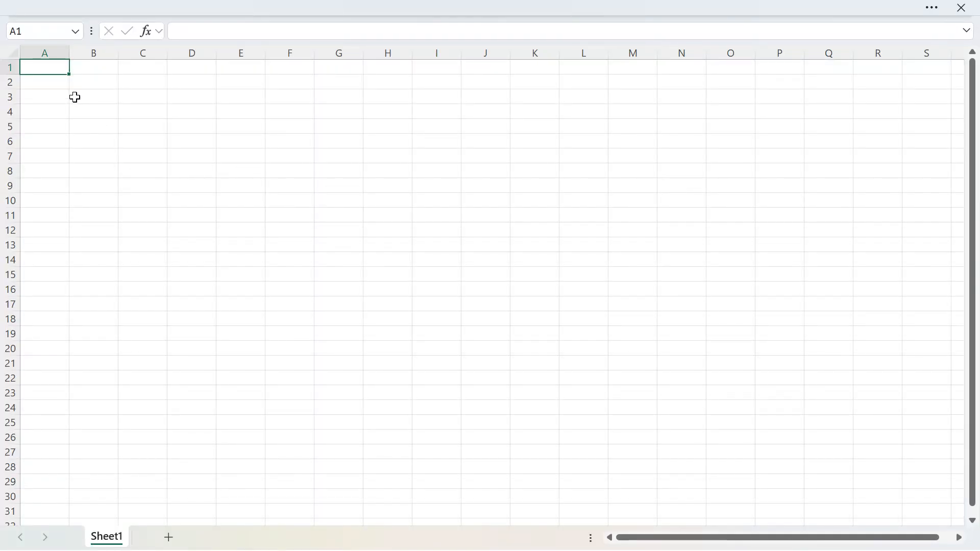
Enter the header ID in A1 and number the cells below it from 1 to 16 in A2:A17.
type("ID")
key("Return")
type("1")
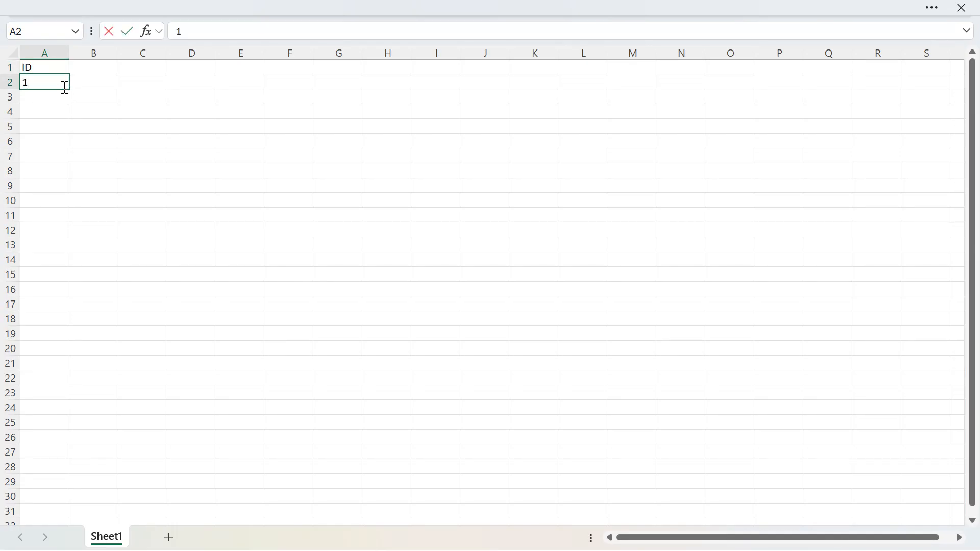
key("Return")
type("2")
key("Return")
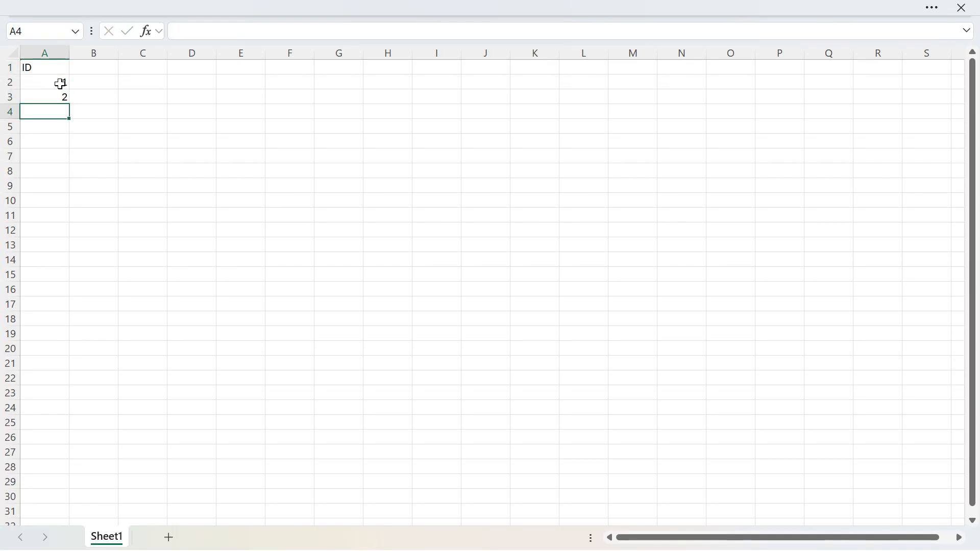
left_click_drag(61, 83, 54, 316)
Enter the column header FIRST NAME in cell B1.
left_click(94, 70)
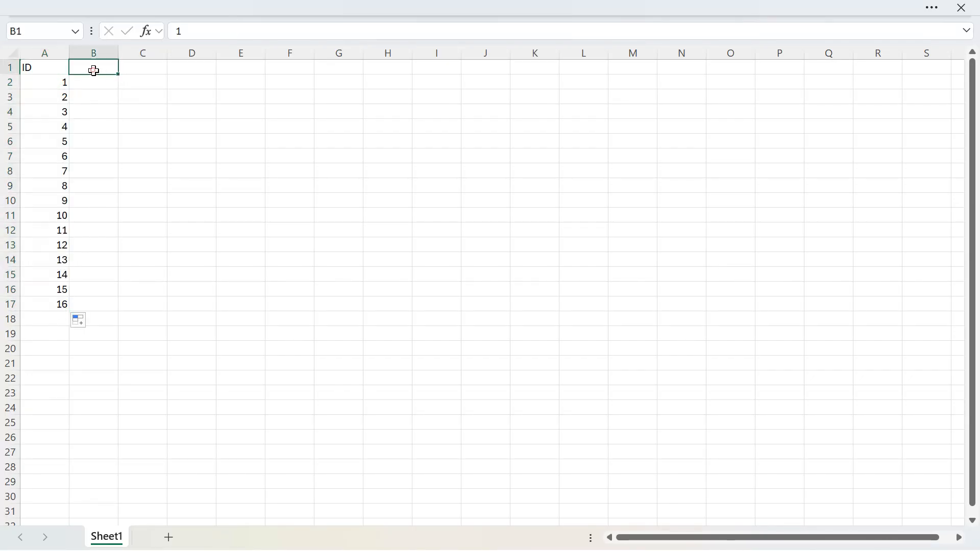
double_click(94, 70)
type("NAME")
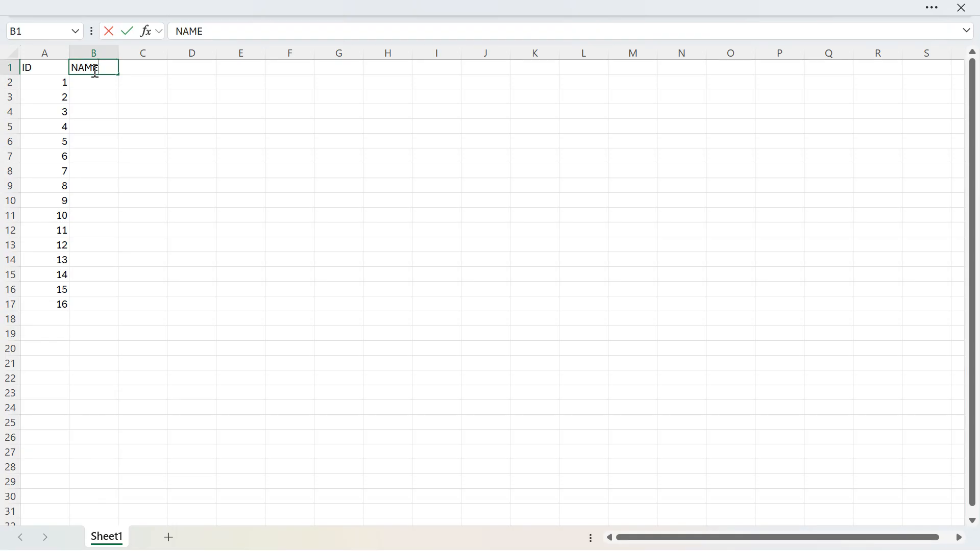
key("BackSpace")
key("BackSpace")
key("BackSpace")
type("FIRST NAME")
key("Tab")
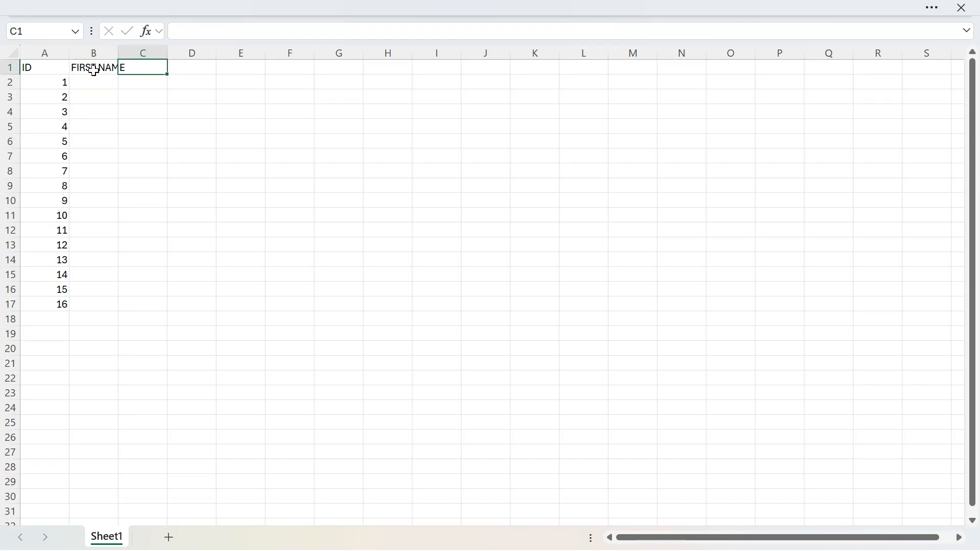
Enter the column header LAST NAME in cell C1.
type("SEC")
key("BackSpace")
key("BackSpace")
type("LAST NAME")
key("Tab")
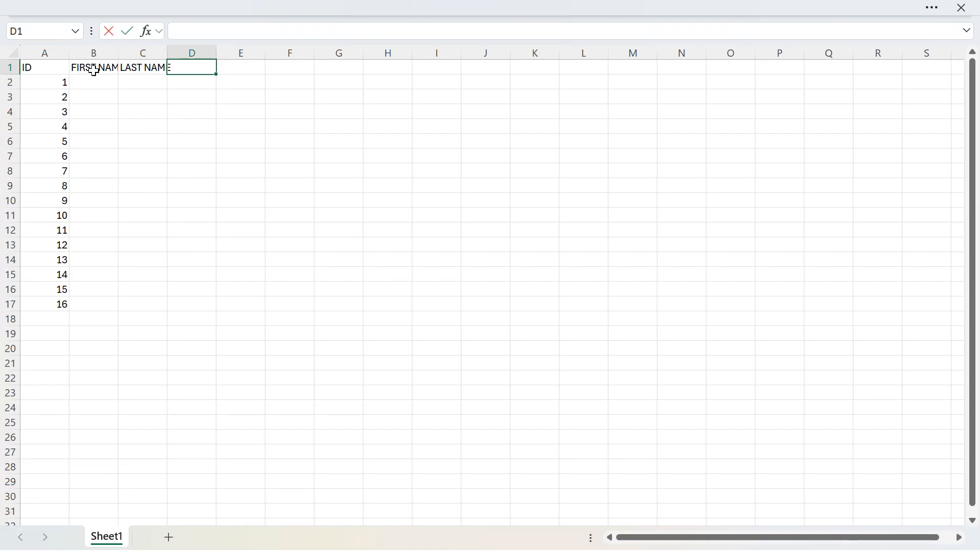
Add the column headers EMAIL in D1 and LOCATION in E1.
type("EMAIL")
key("Tab")
type("LOC")
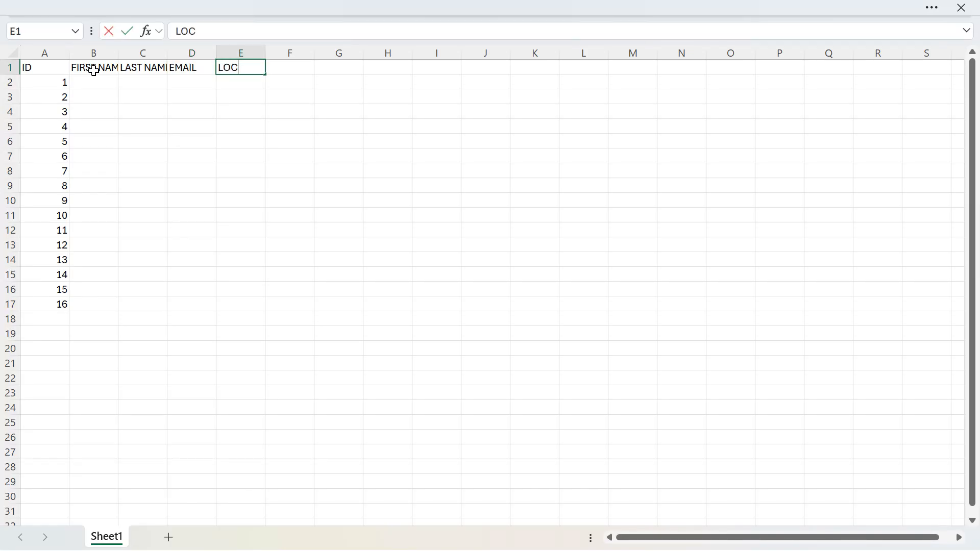
type("ATION")
key("Tab")
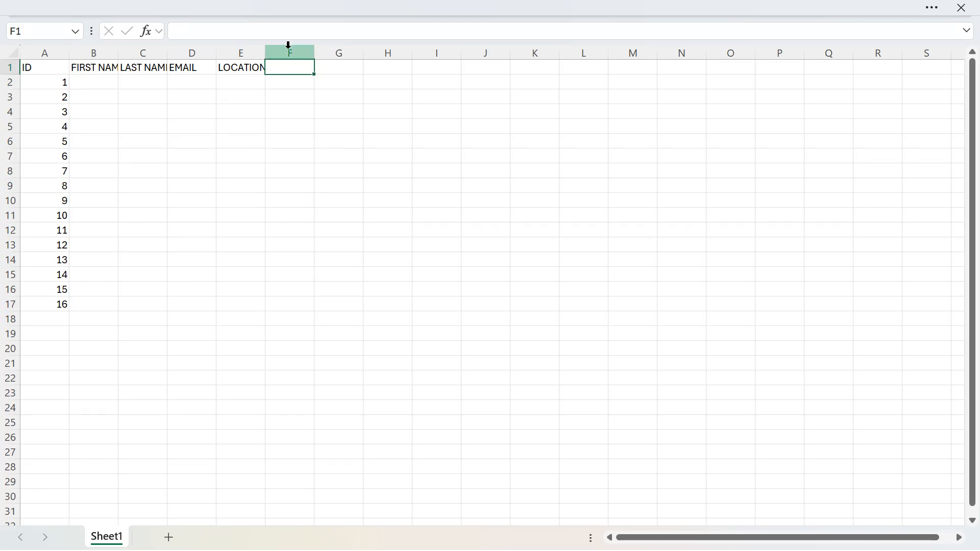
Add the column headers TITLE in F1 and PHONE NO in G1.
type("TIT")
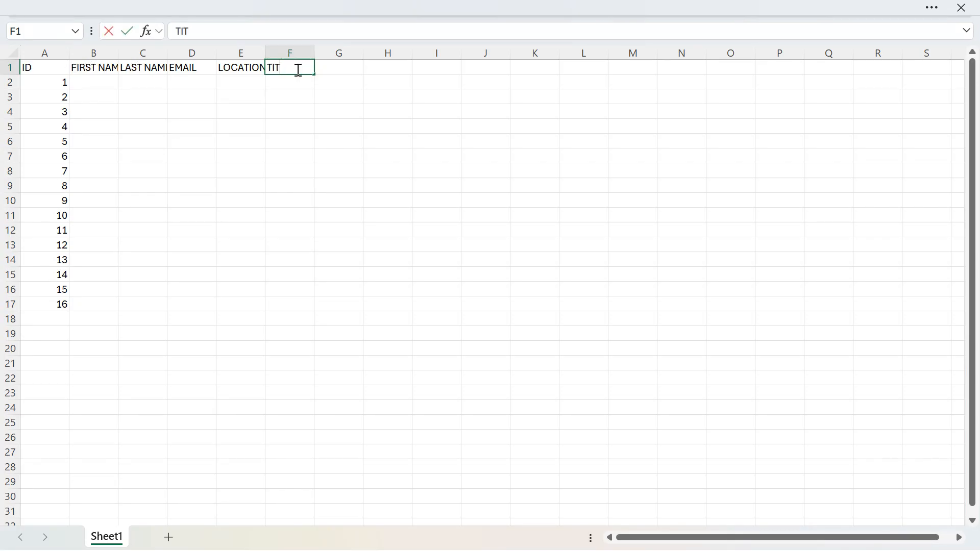
type("LE")
key("BackSpace")
type("LE")
left_click(350, 66)
type("PHO")
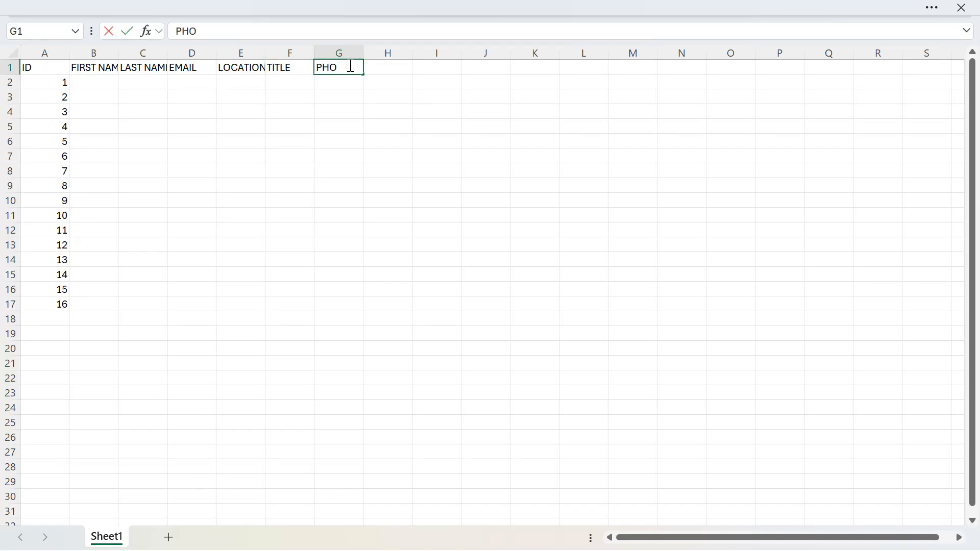
type("NE NO")
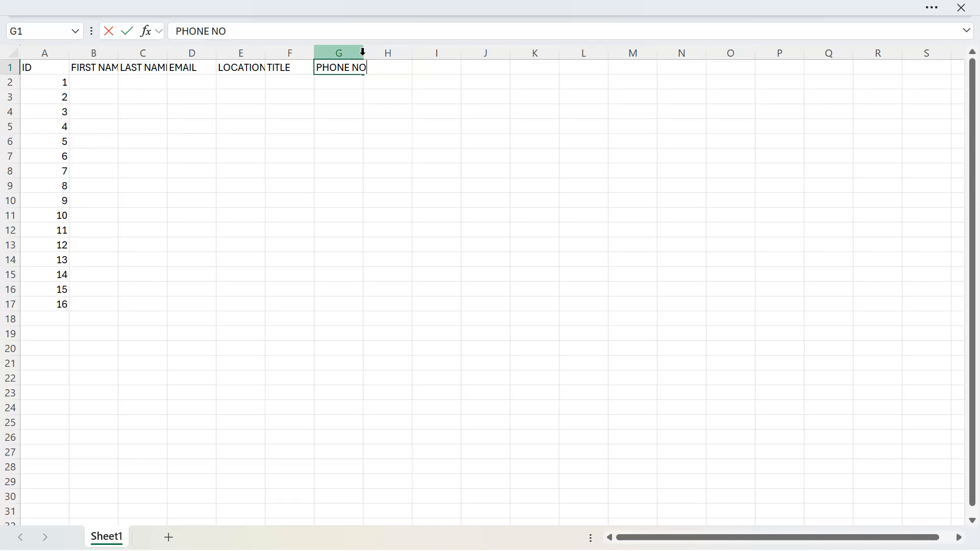
Autofit the PHONE NO, LOCATION, LAST NAME and FIRST NAME columns to the width of their headers.
double_click(363, 52)
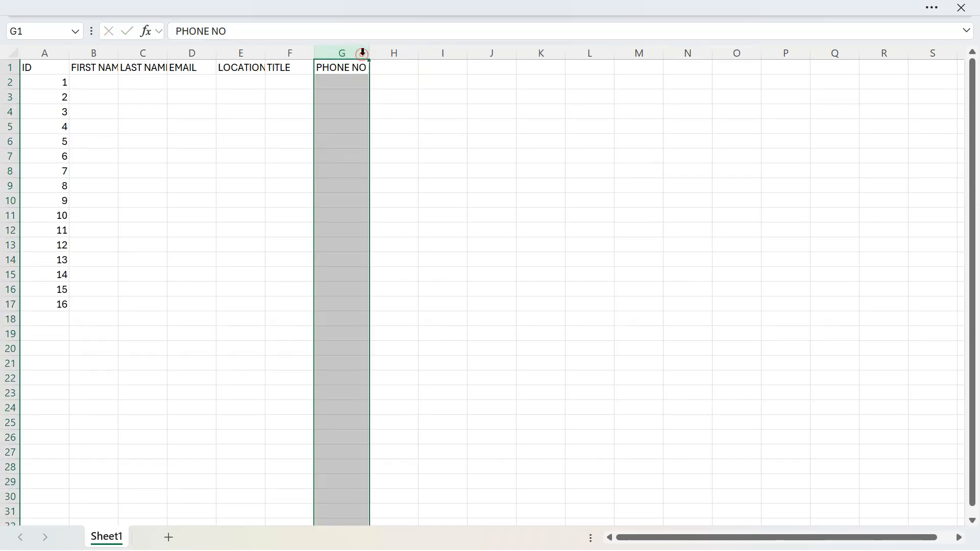
double_click(268, 51)
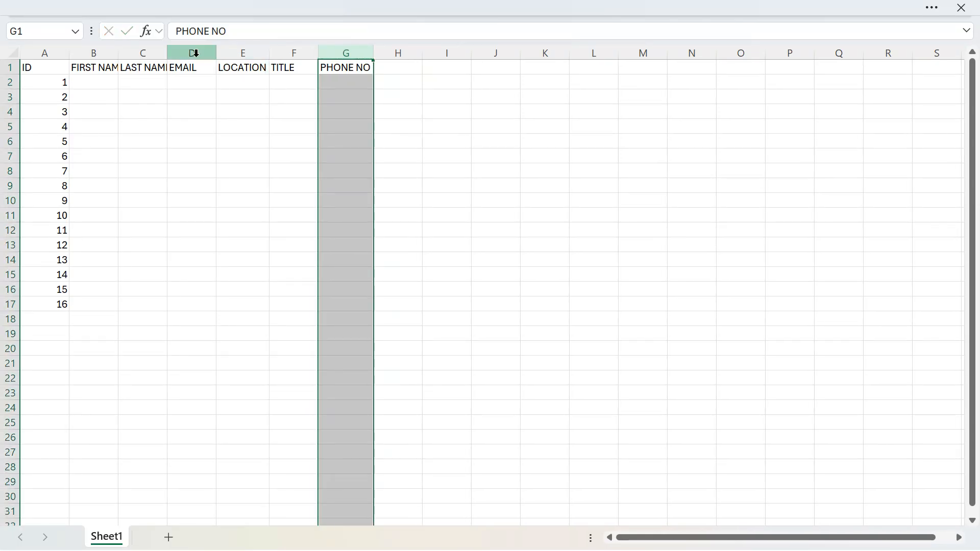
double_click(167, 51)
double_click(119, 52)
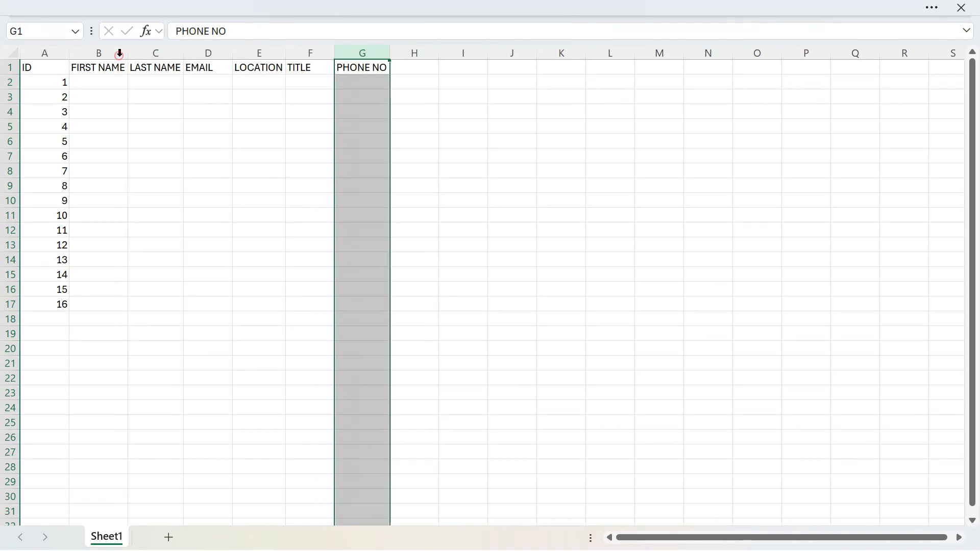
Fill in the first contact's first name in B2 and last name in C2.
left_click(102, 88)
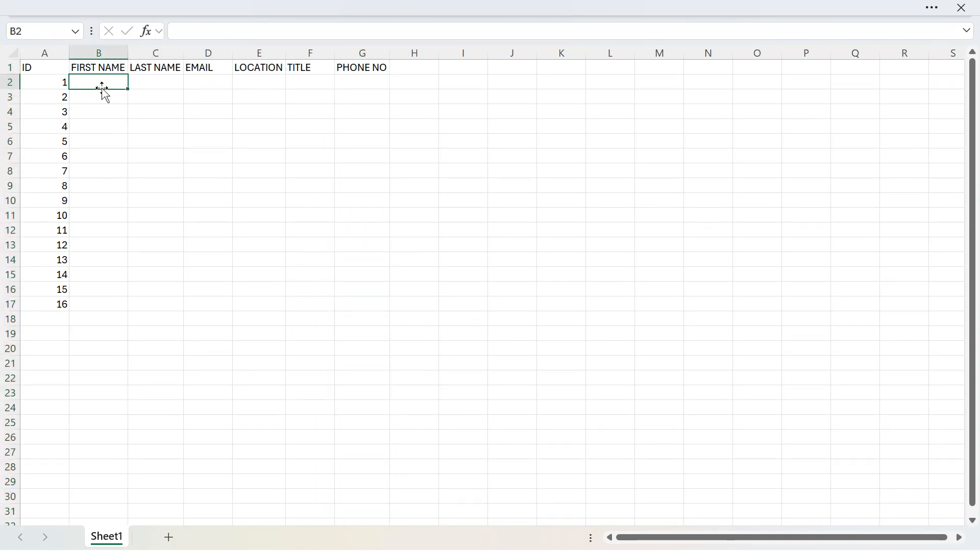
key("Tab")
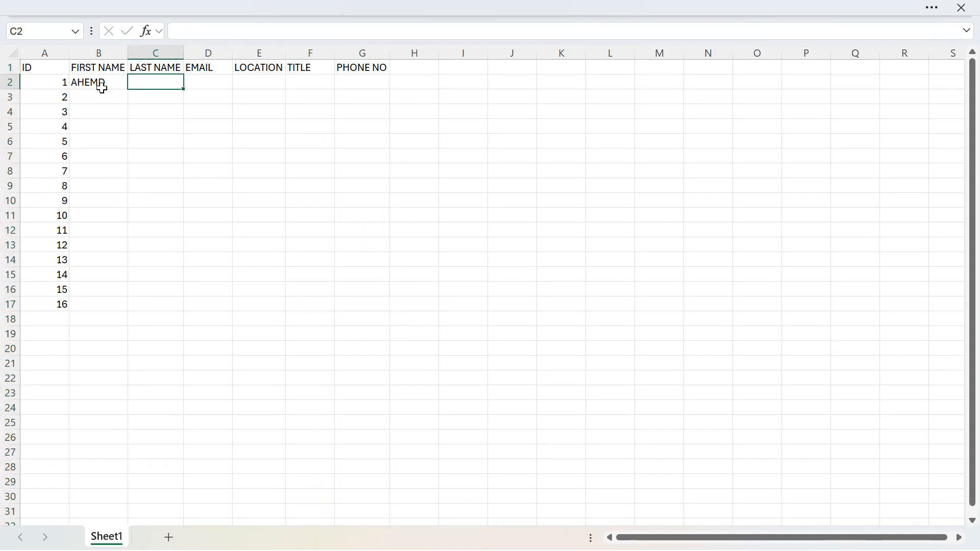
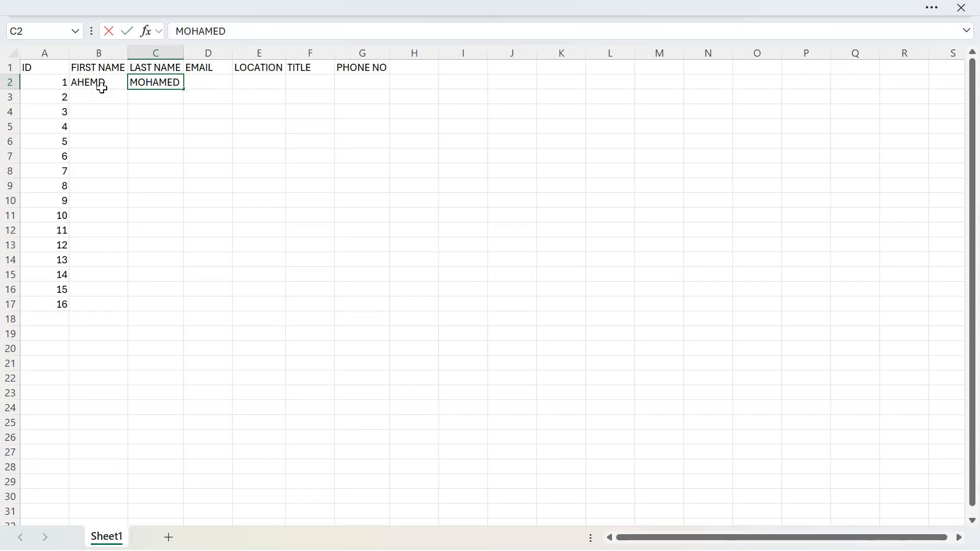
key("Tab")
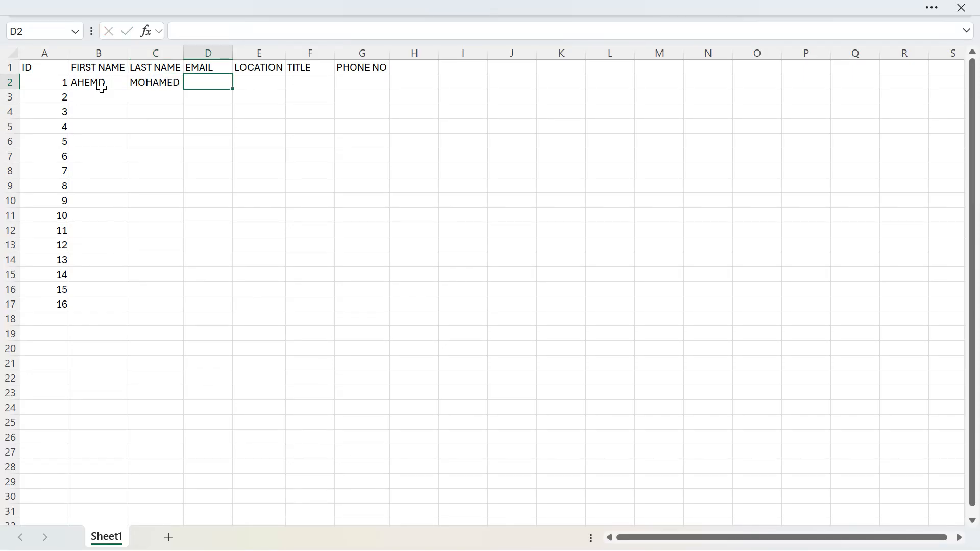
Widen the EMAIL column to over three times its width and enter the first contact's e-mail address in D2.
left_click_drag(233, 53, 353, 51)
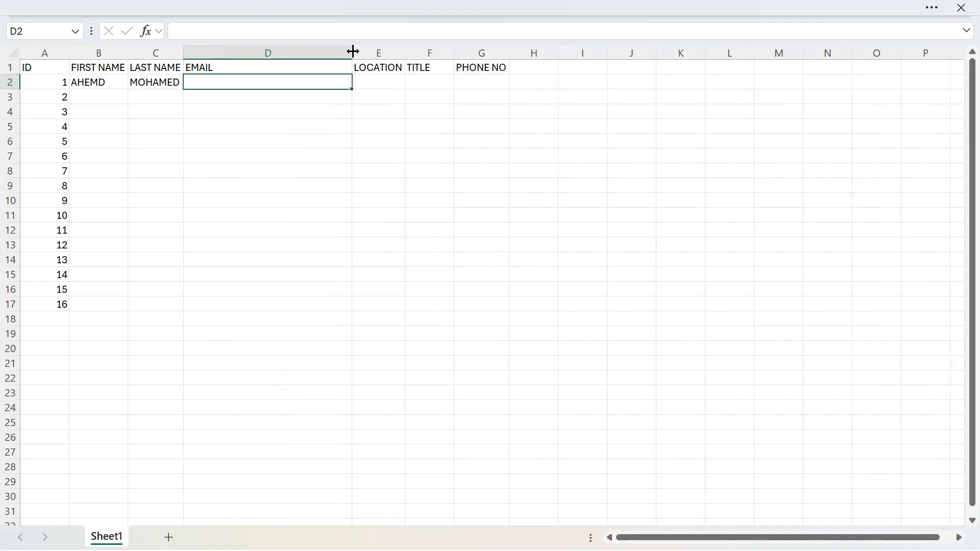
type("m")
key("BackSpace")
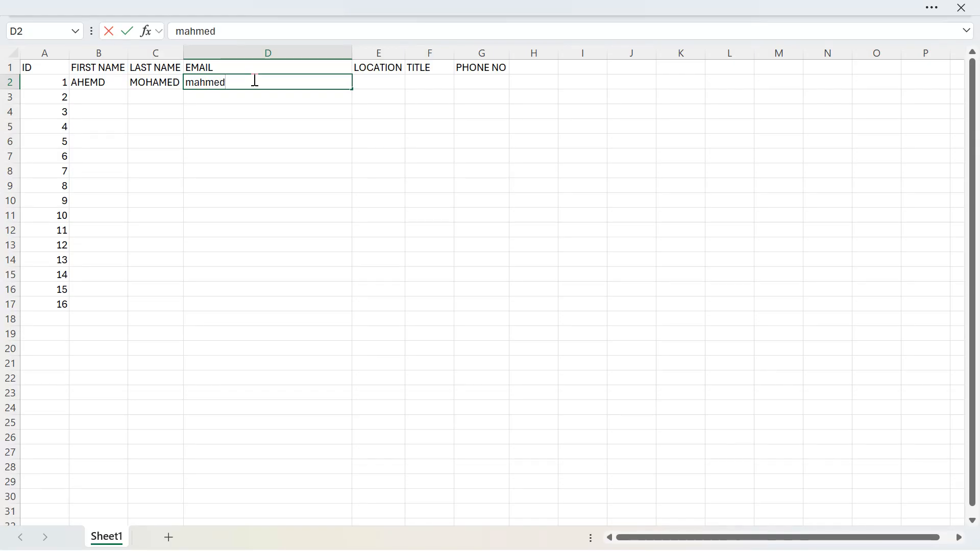
key("Tab")
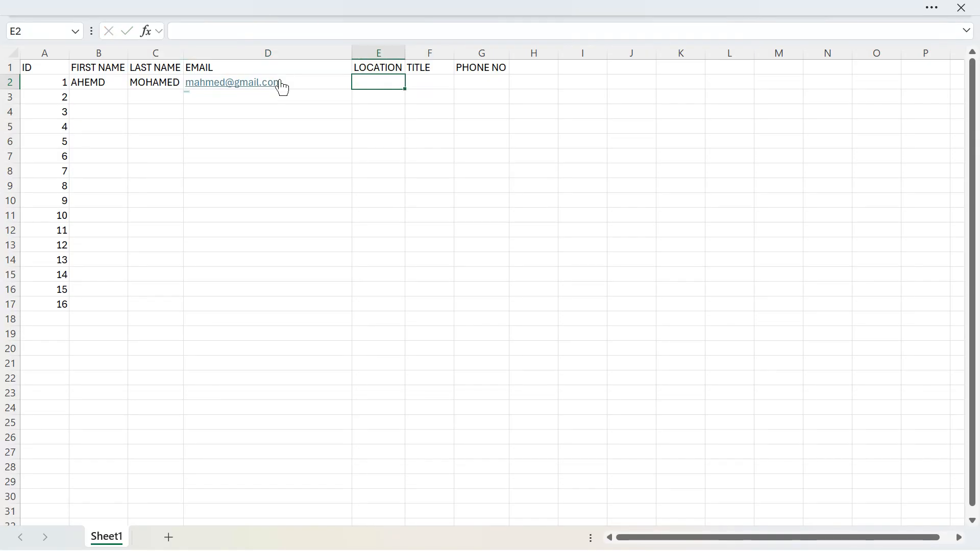
Enter the location HARGEISA in E2 and the title "Mr." in F2 for the first contact.
type("HARGEISA")
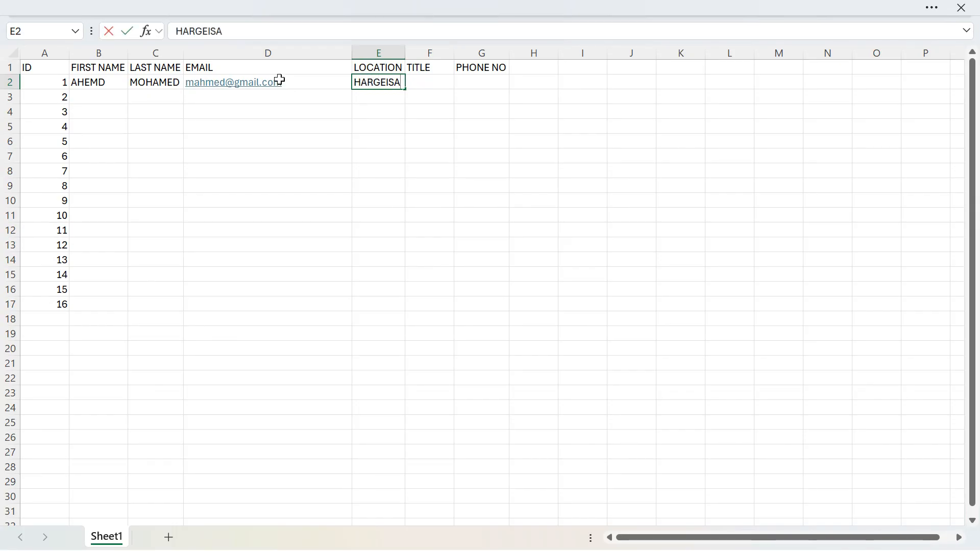
key("Tab")
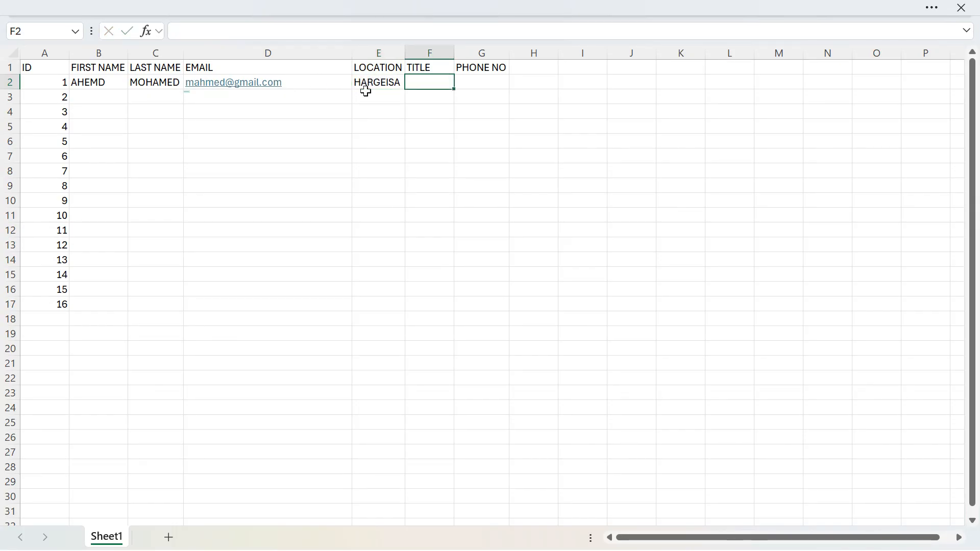
type("Mr.")
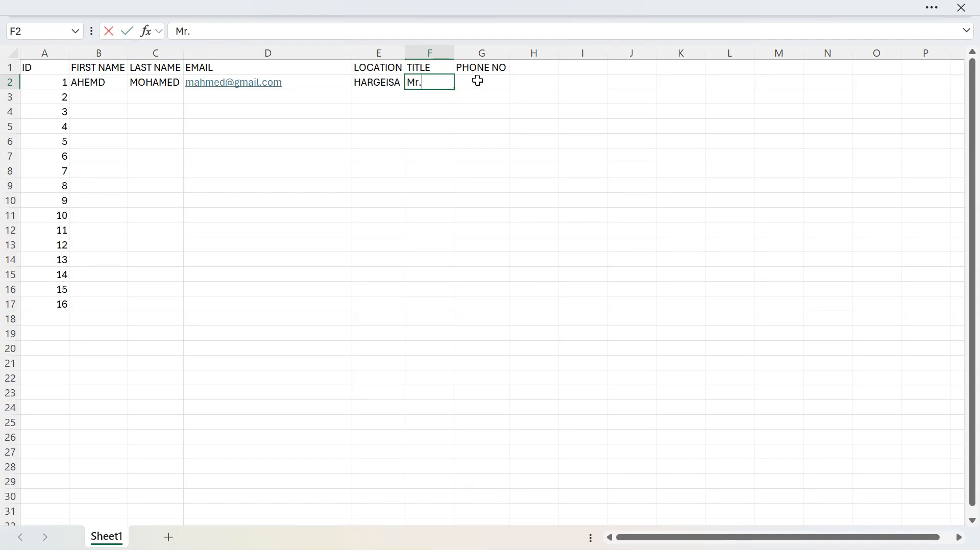
Enter the first contact's phone number in G2 and widen the PHONE NO column slightly.
left_click(478, 82)
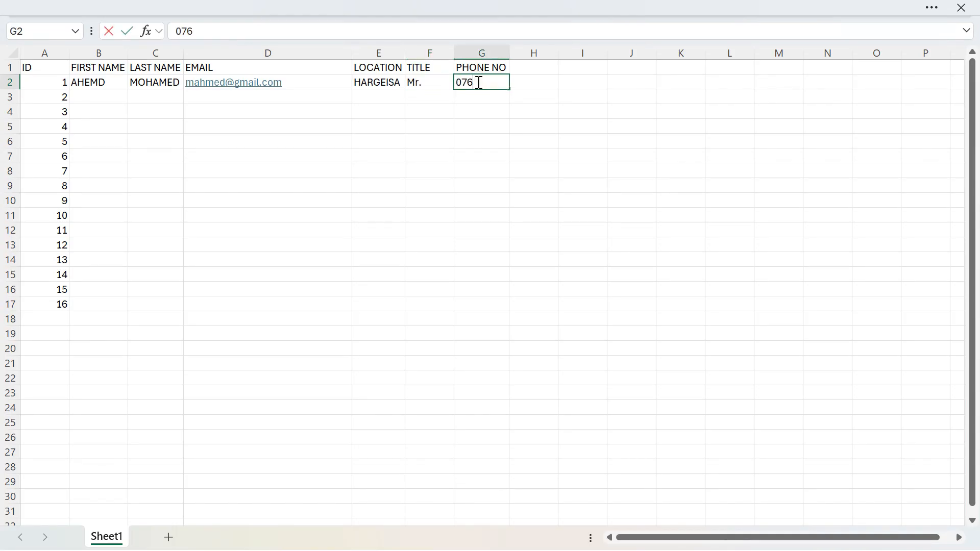
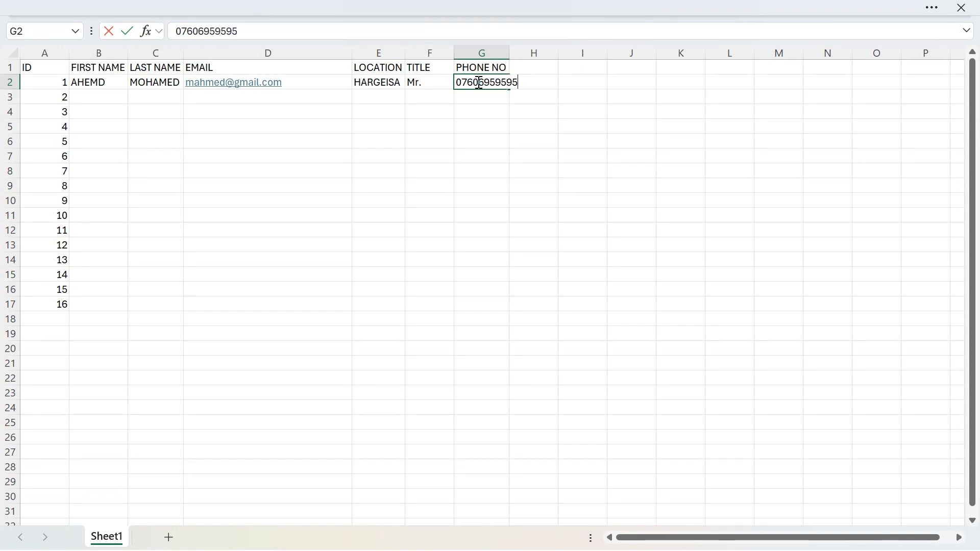
left_click(508, 46)
left_click_drag(509, 53, 519, 54)
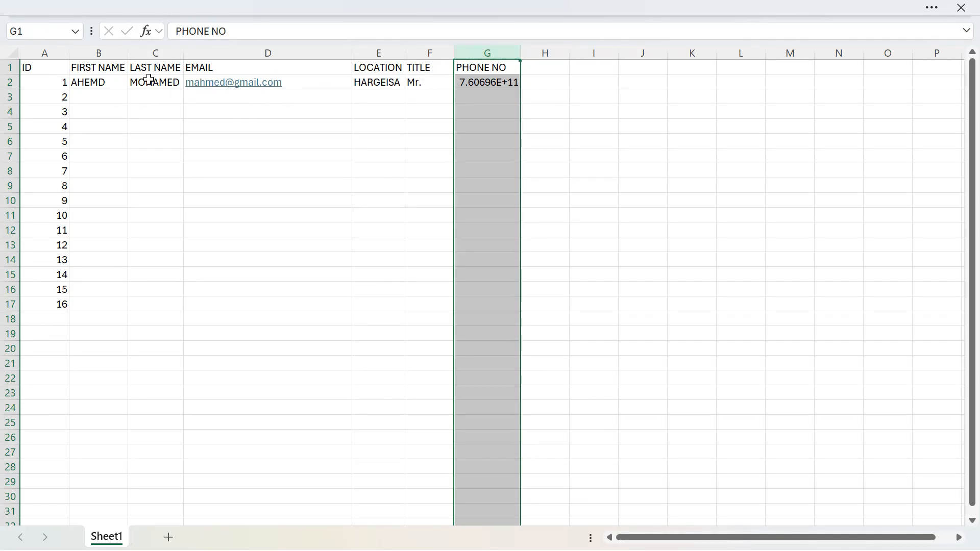
Enter the second contact's first name in cell B3.
left_click(99, 98)
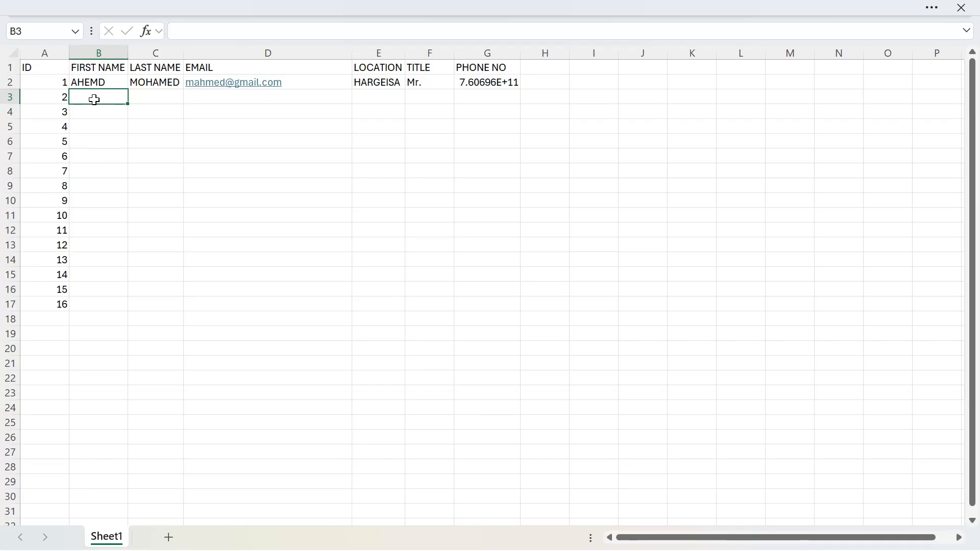
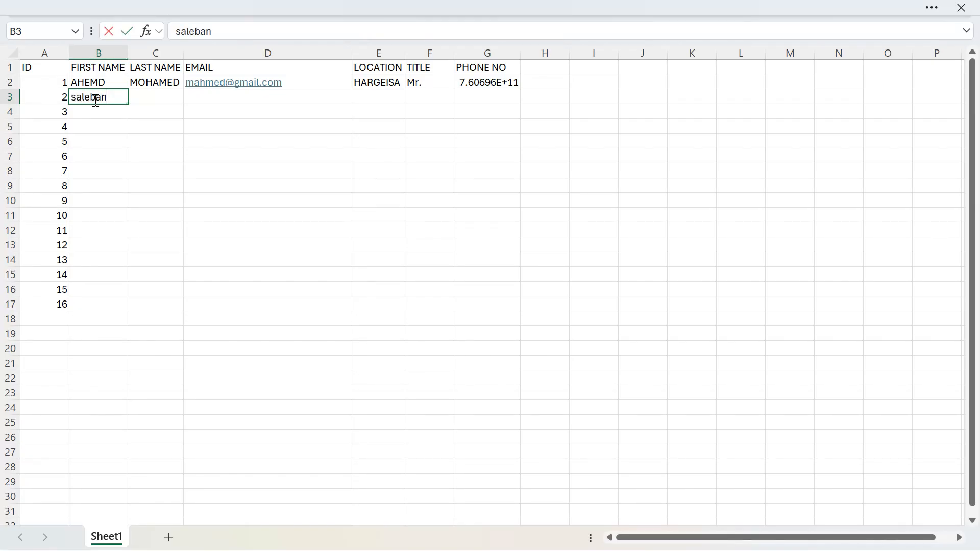
key("Tab")
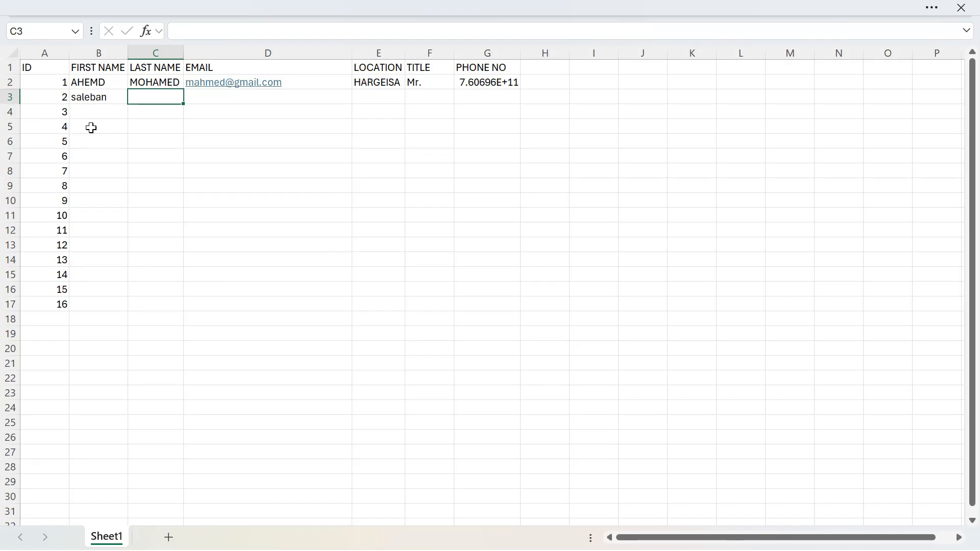
Enter the second contact's last name in C3 and e-mail address in D3.
key("Tab")
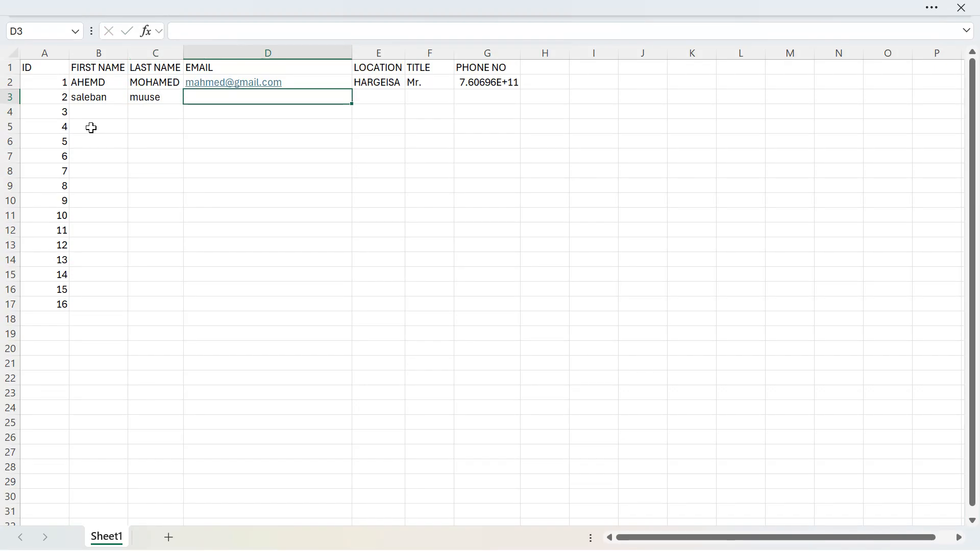
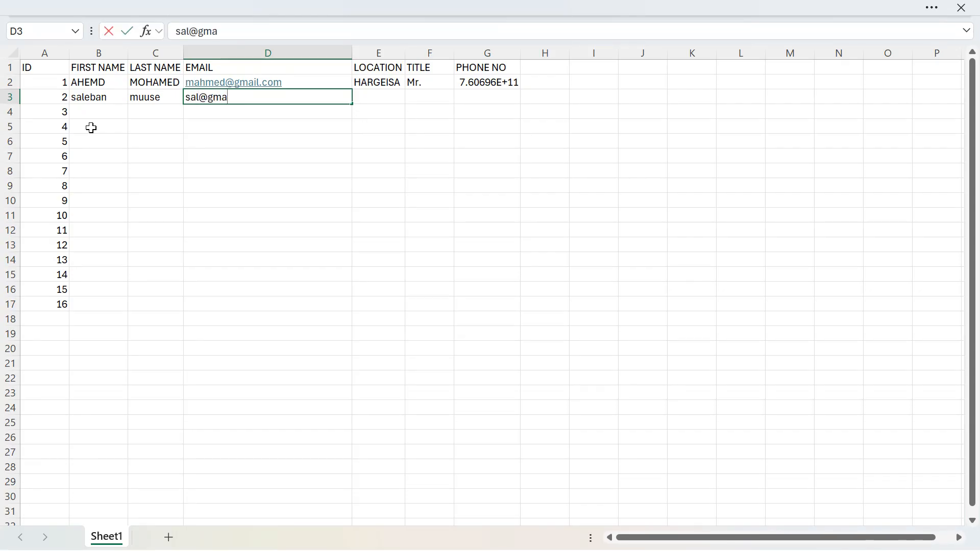
key("Tab")
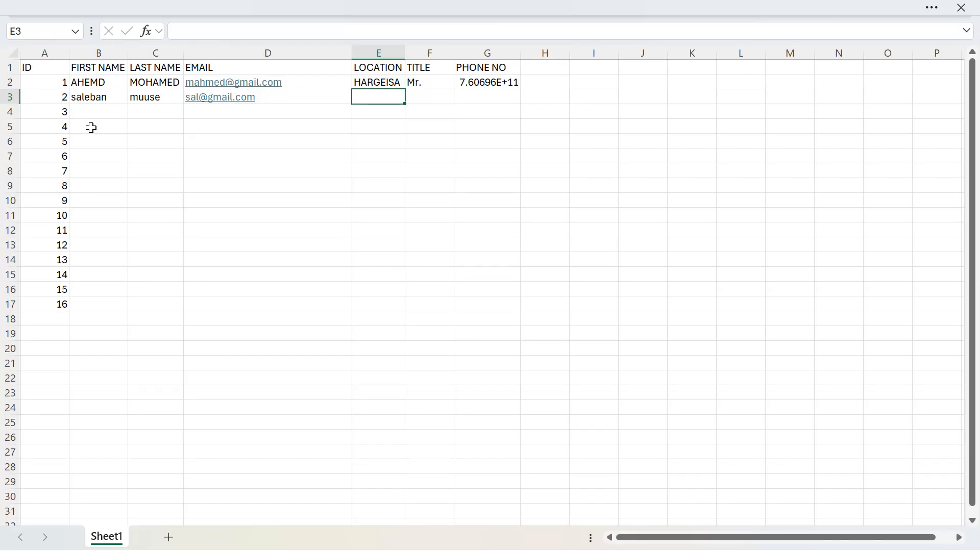
Complete row 3 with the location Kobdour, the title "Mr." and the second contact's phone number.
type("Kobdour")
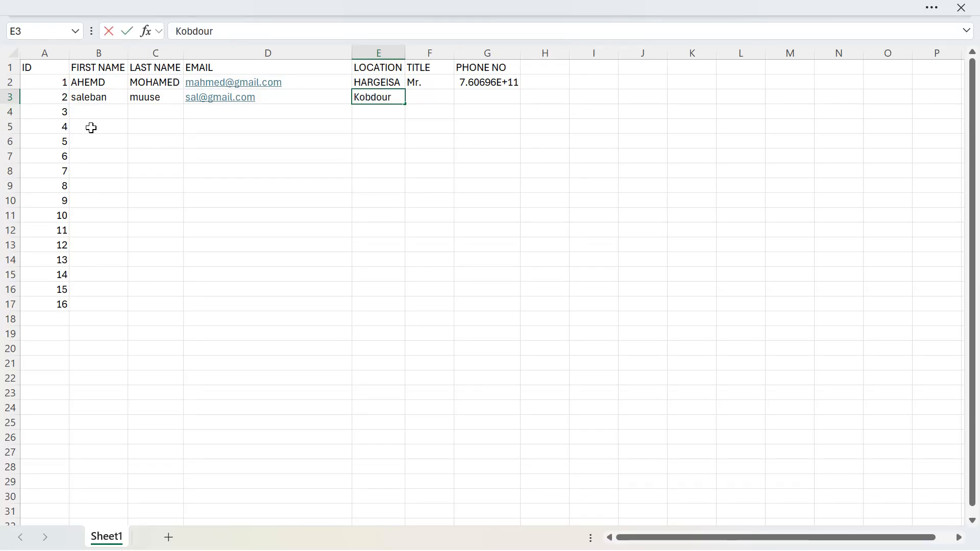
key("Tab")
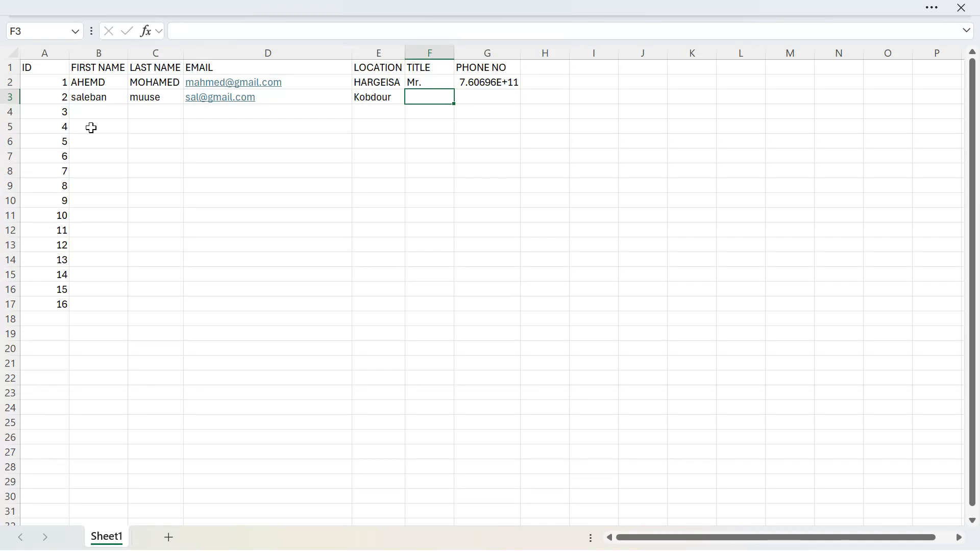
type("Mr.")
key("Tab")
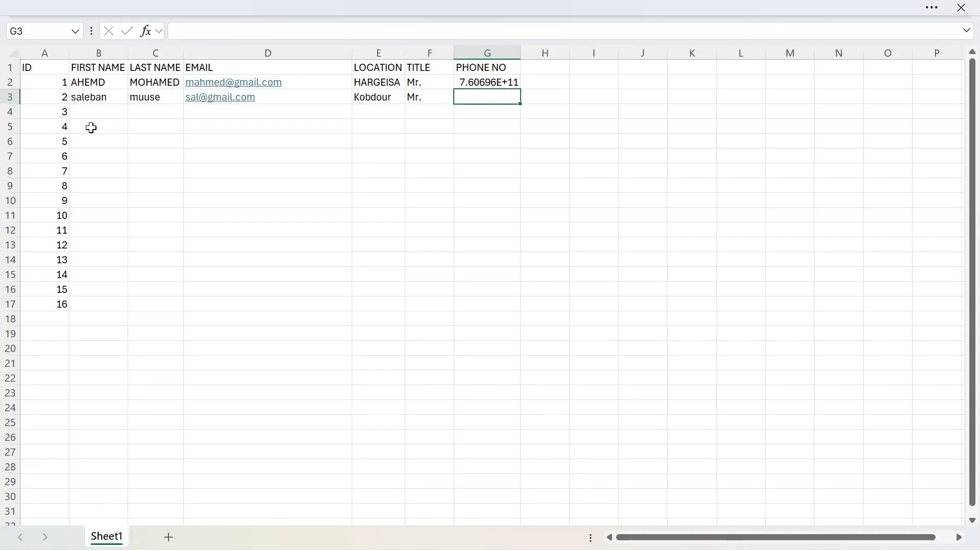
key("Return")
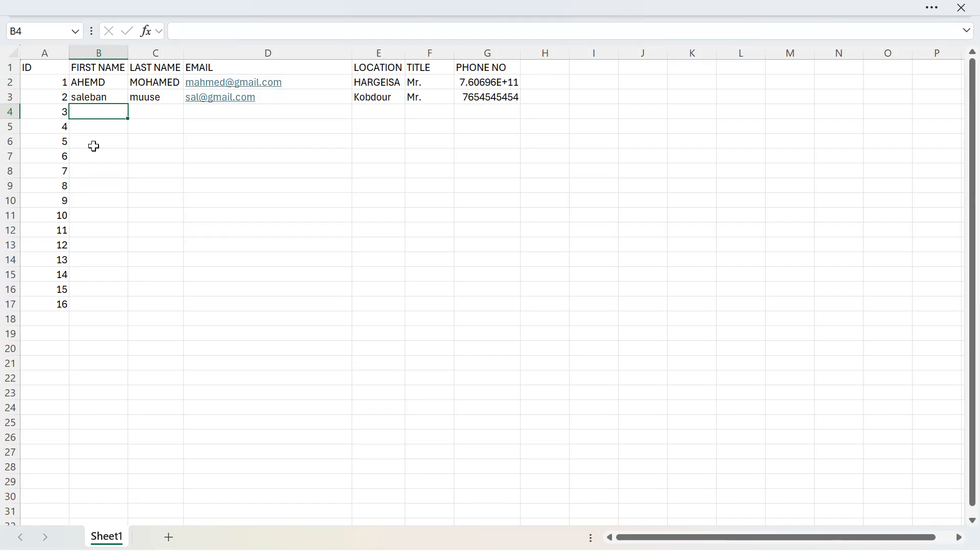
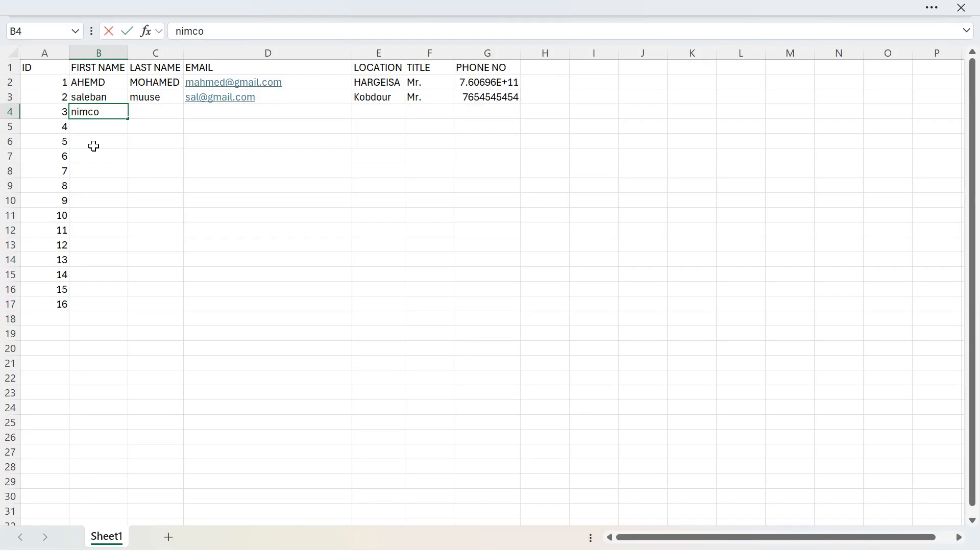
Enter the third contact's first name, last name and e-mail address in B4 to D4.
key("Tab")
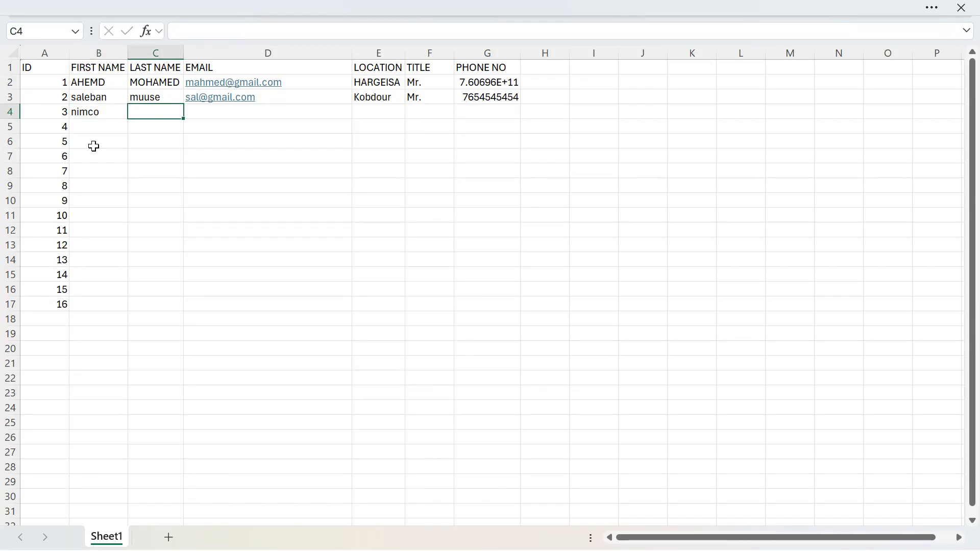
key("Tab")
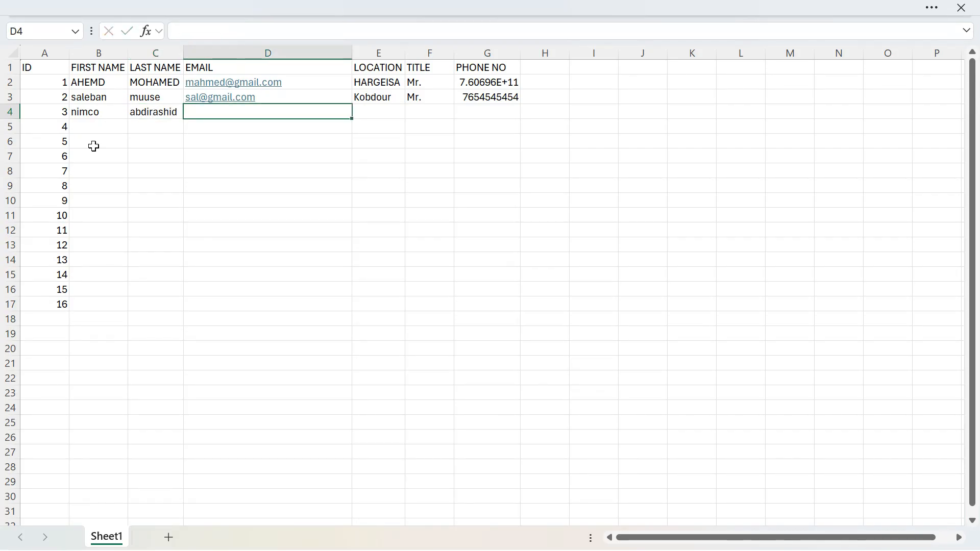
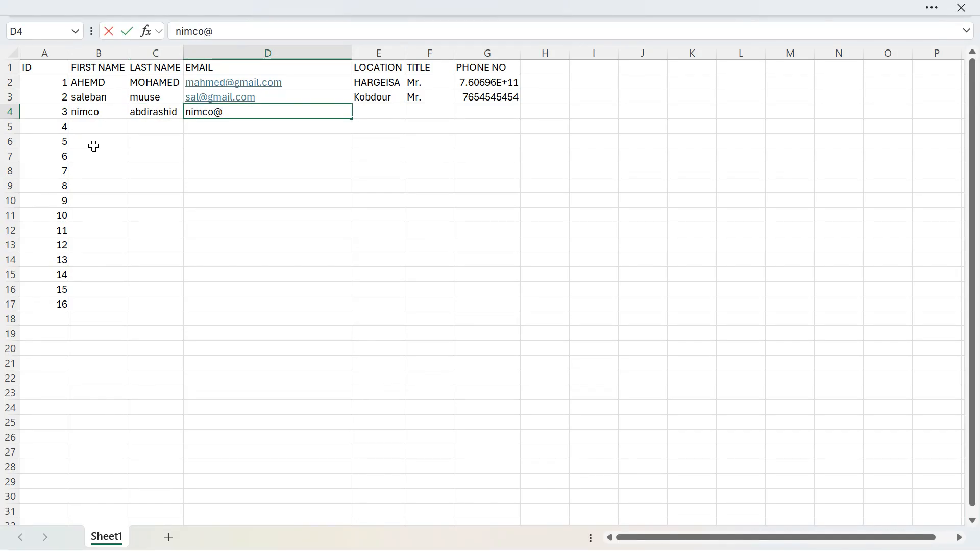
key("Tab")
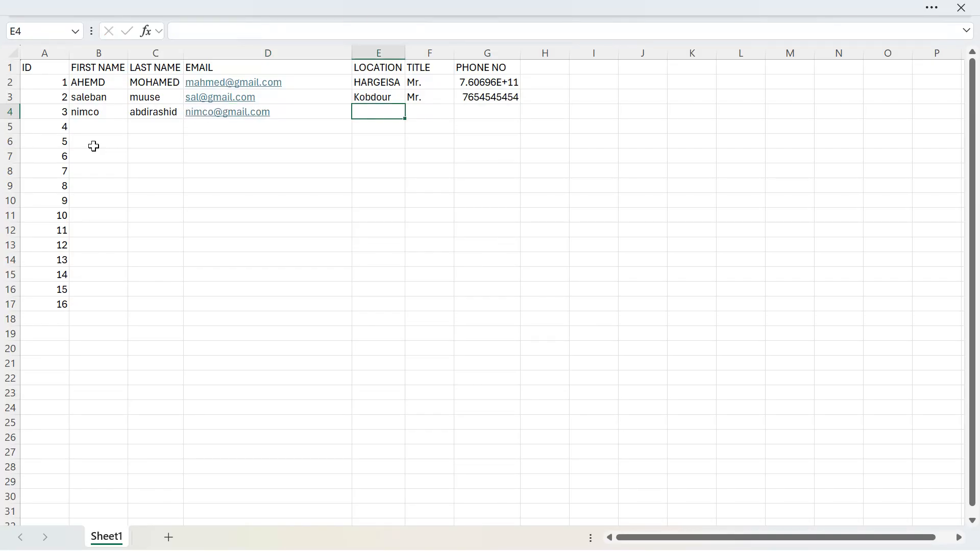
Enter the location Jigjigyar in E4 and the title "Mrs." in F4 for the third contact.
type("Jigjig")
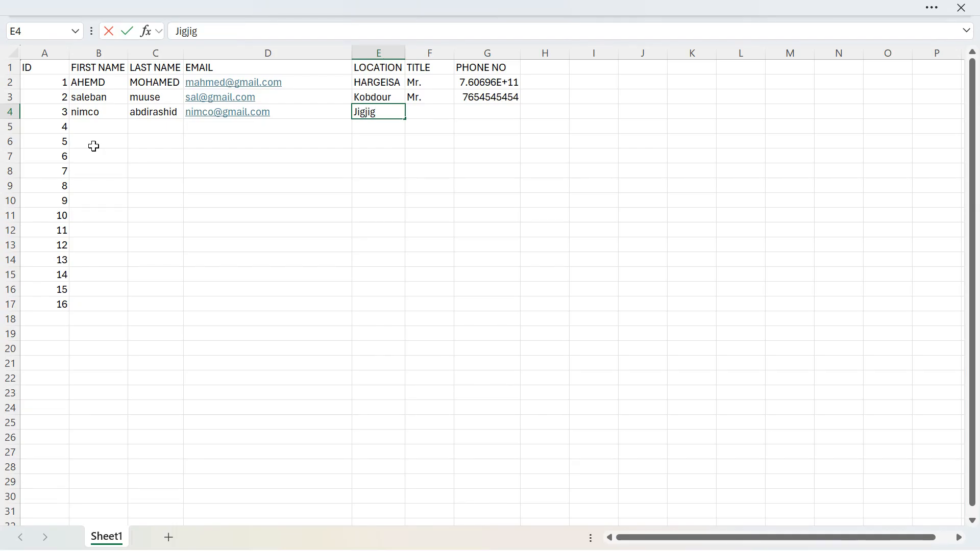
type("yar")
key("Tab")
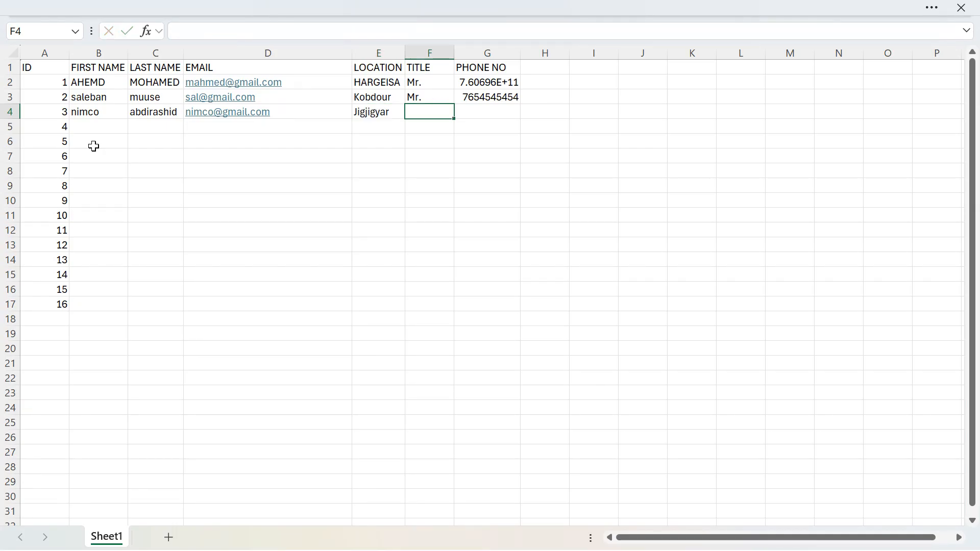
type("Mr.s")
key("Tab")
key("Left")
type("Mrs.")
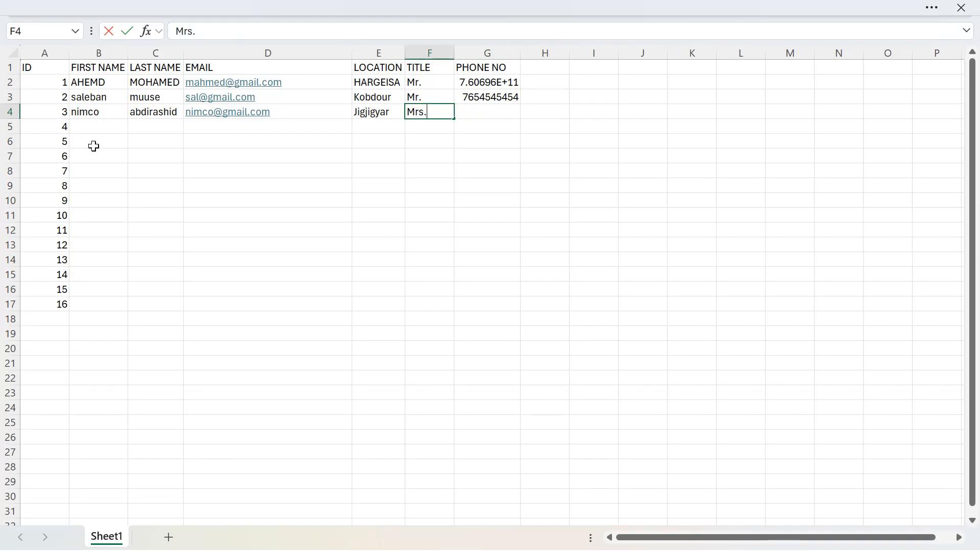
key("Tab")
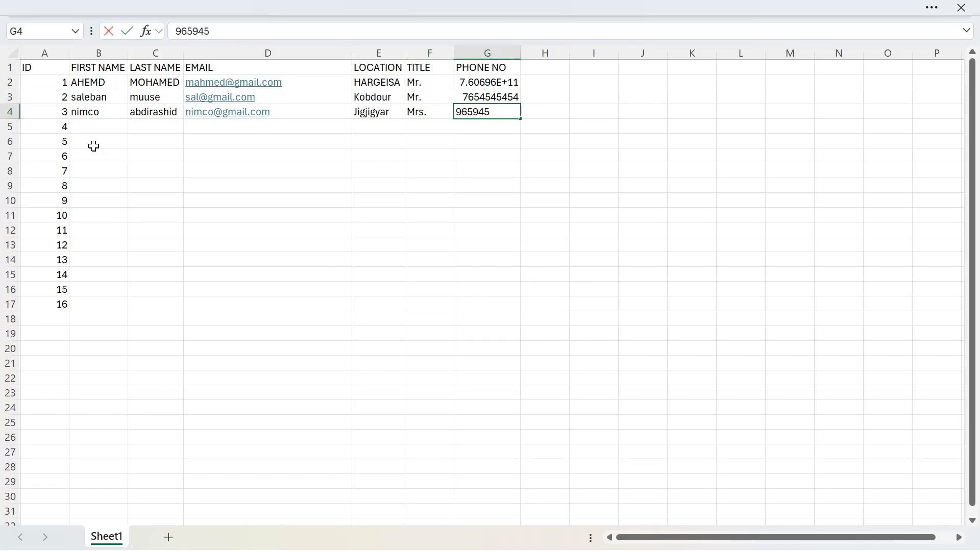
Enter the third contact's phone number in G4.
key("Return")
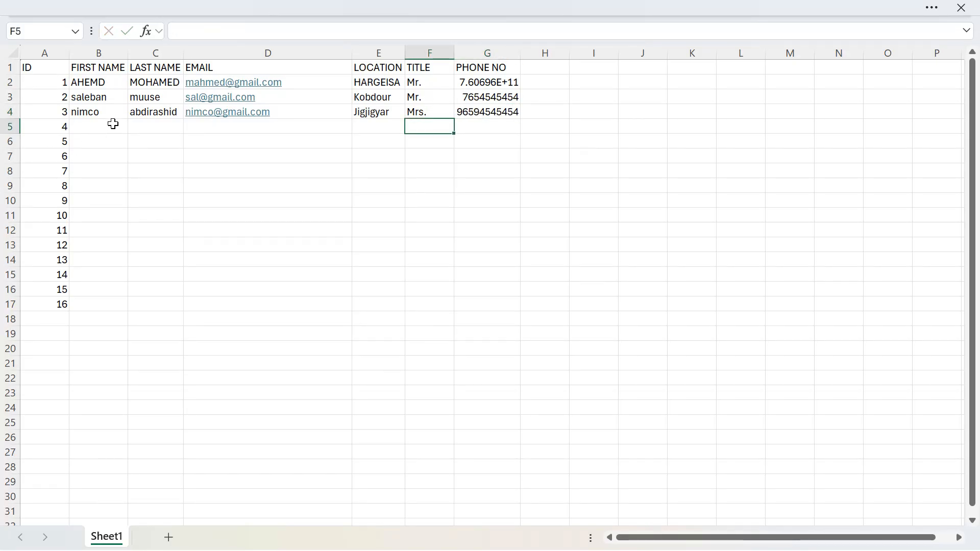
Delete the entire unused rows 5 to 17, which hold only the IDs 4 to 16.
left_click(99, 125)
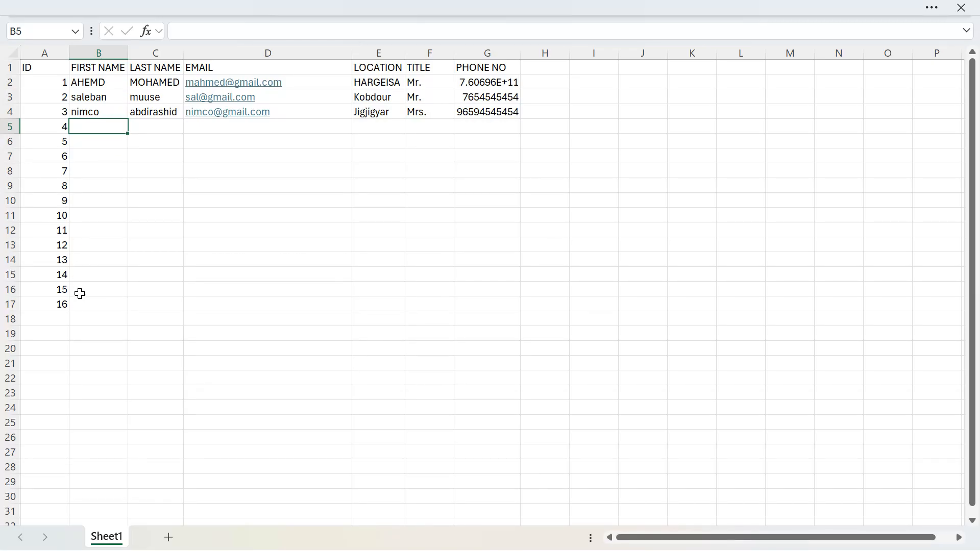
left_click_drag(80, 304, 68, 124)
right_click(68, 124)
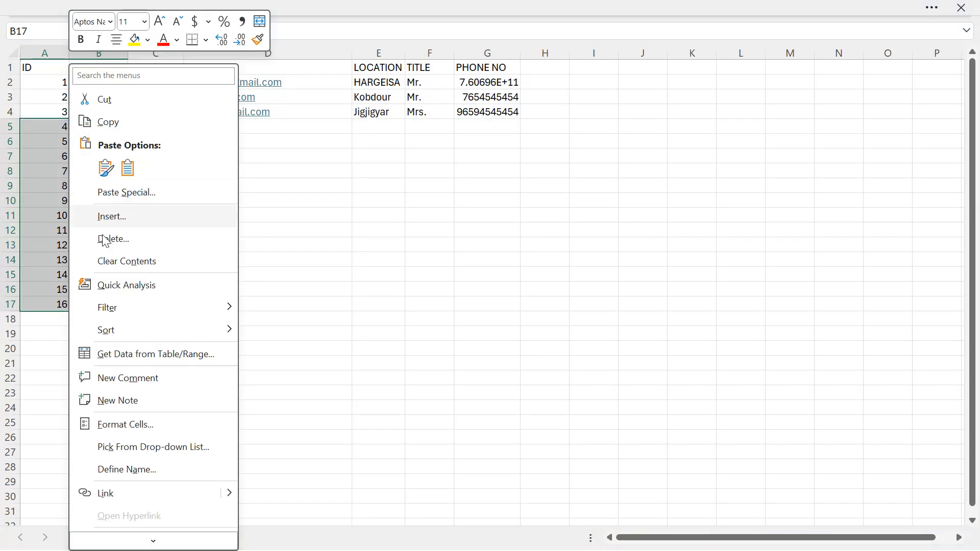
left_click(113, 239)
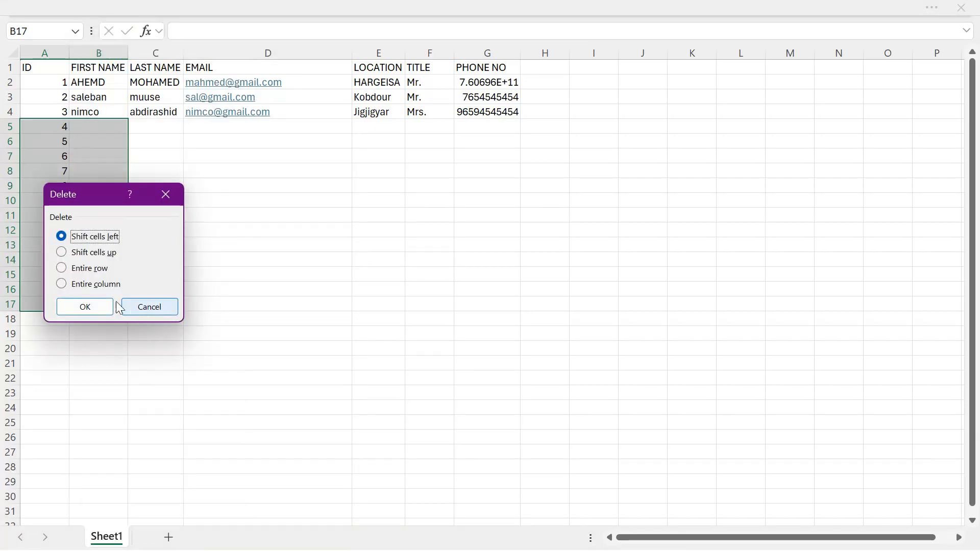
left_click(87, 268)
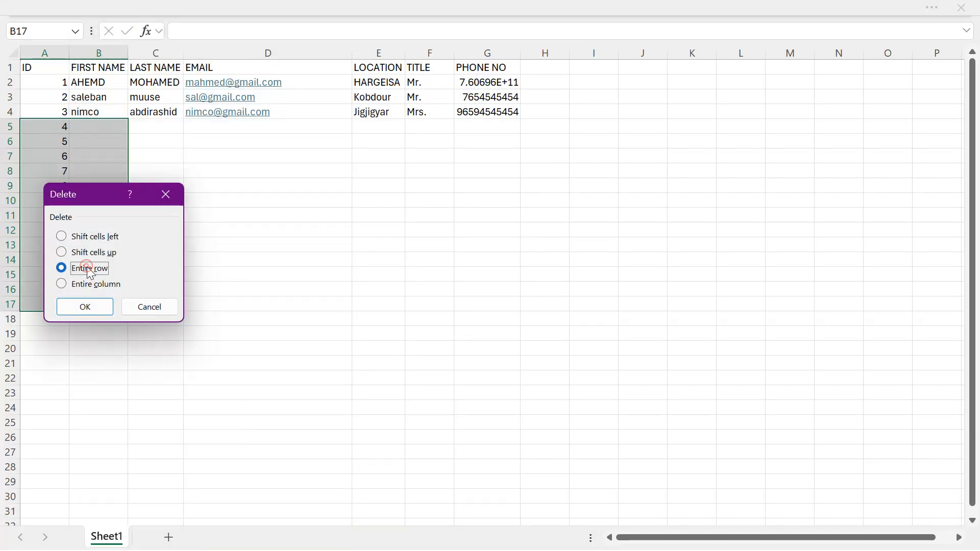
left_click(95, 307)
left_click(289, 167)
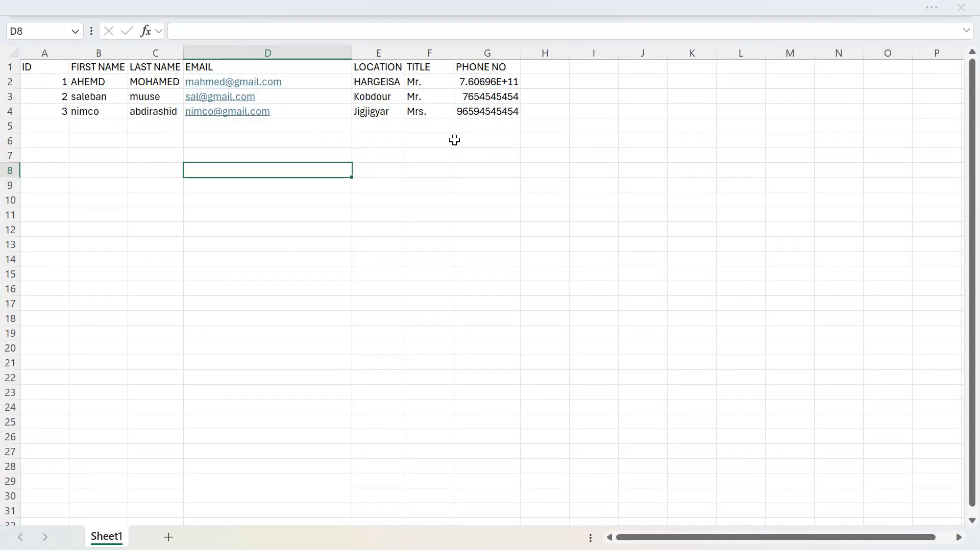
Save the workbook as RECEIVERS in the Desktop folder and close it to return to the Word letter.
key("ctrl+s")
left_click(375, 399)
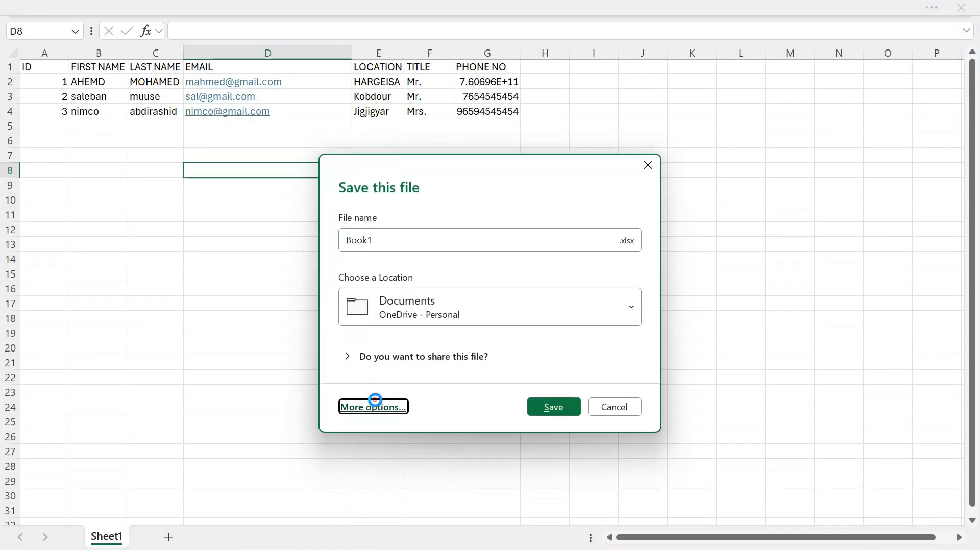
left_click(209, 366)
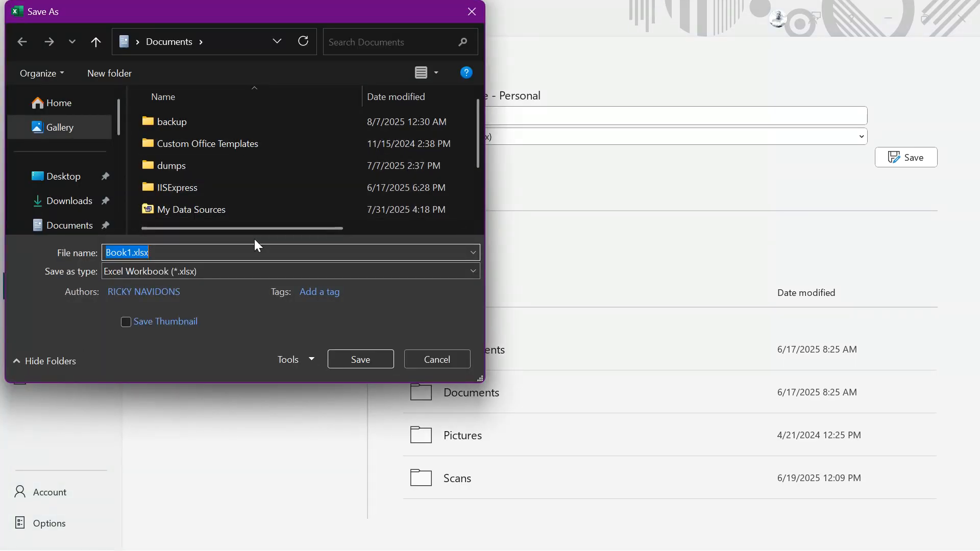
type("RECEI")
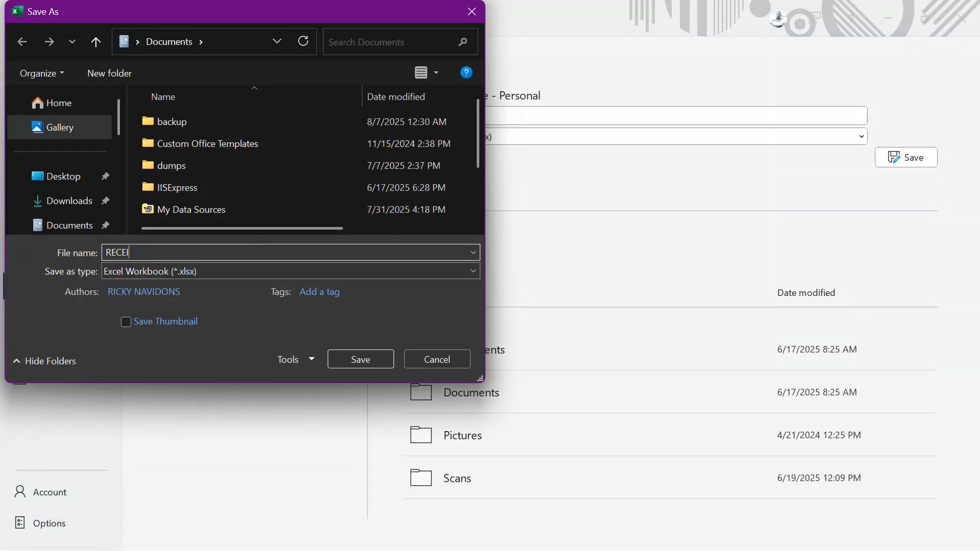
type("VERS")
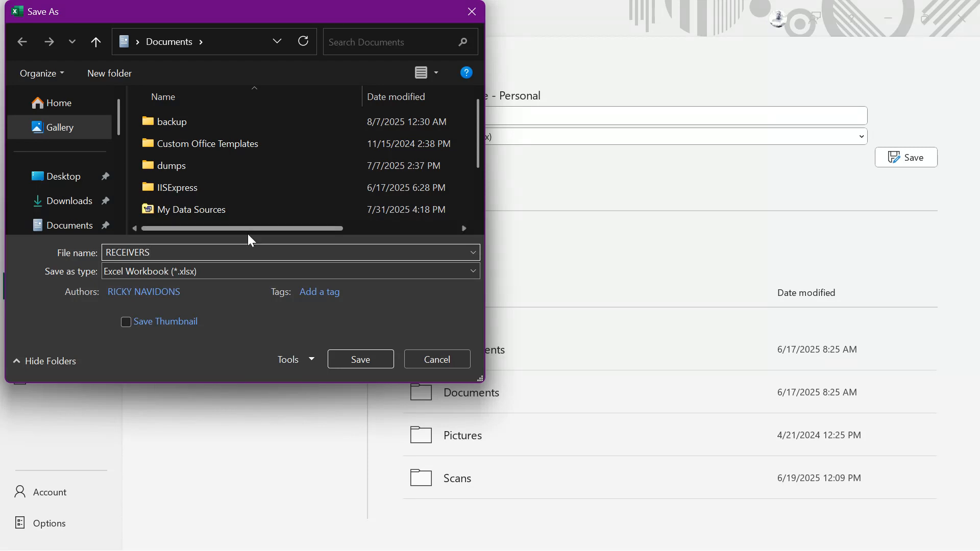
left_click(74, 183)
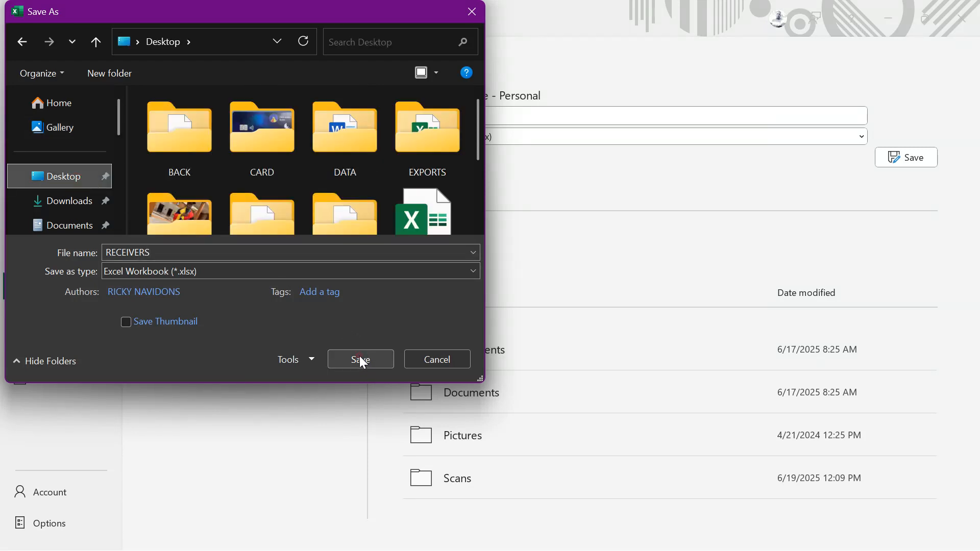
left_click(360, 358)
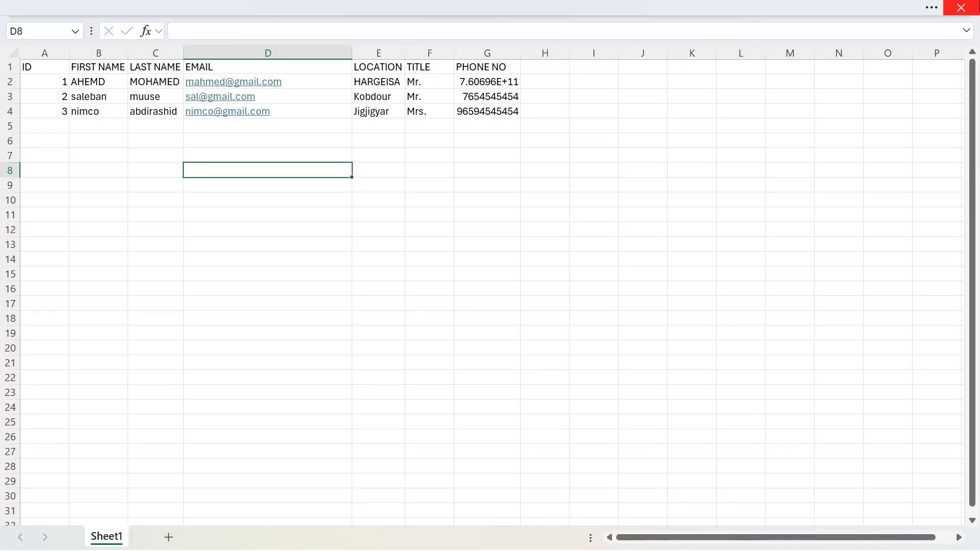
left_click(961, 8)
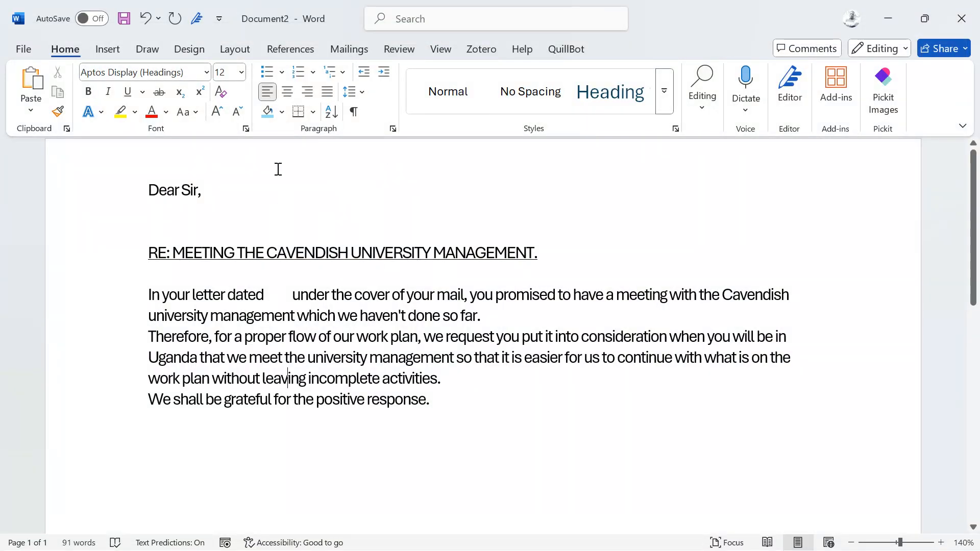
Remove "Sir" from the letter's greeting, leaving a gap between "Dear" and the comma.
left_click(220, 193)
key("BackSpace")
key("BackSpace")
key("BackSpace")
key("BackSpace")
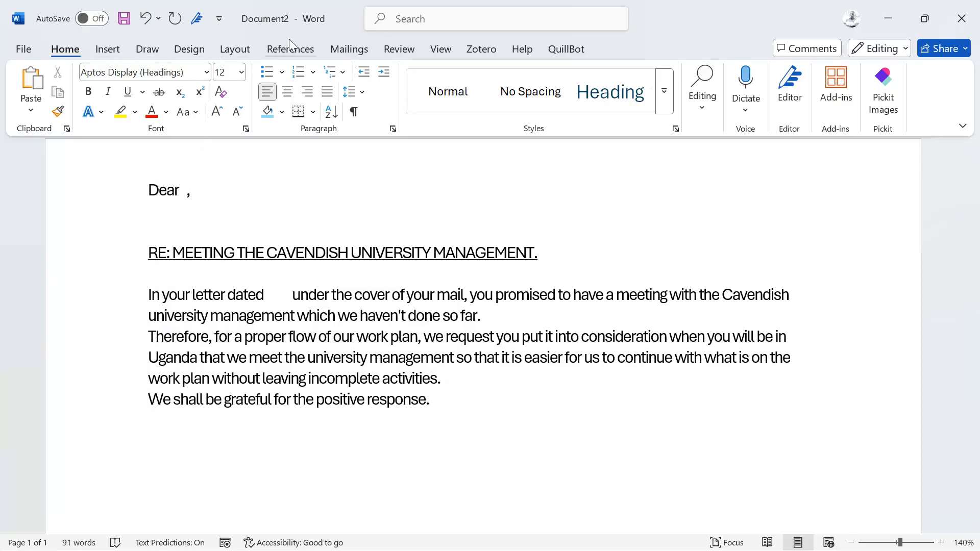
Start the Step-by-Step Mail Merge Wizard for Letters using the current document and advance to recipient selection.
left_click(352, 49)
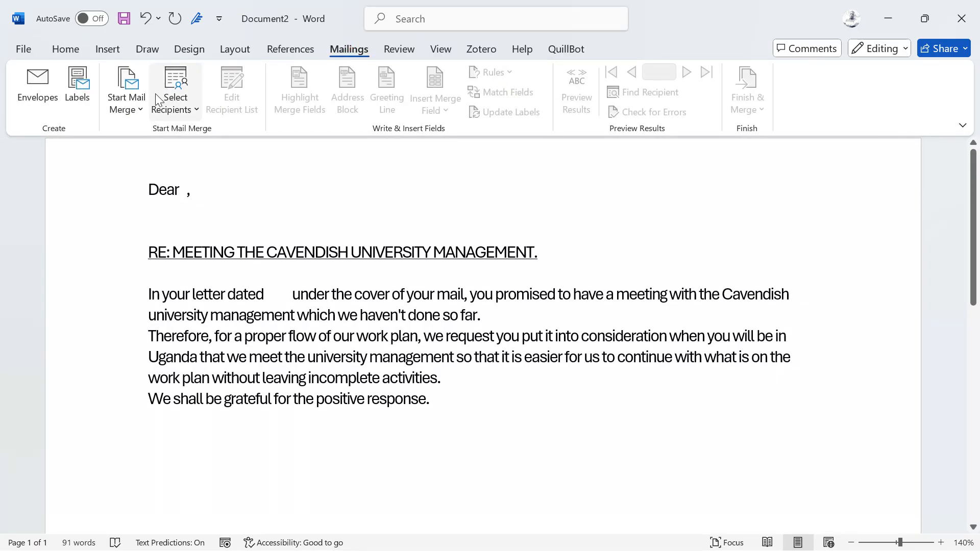
left_click(140, 114)
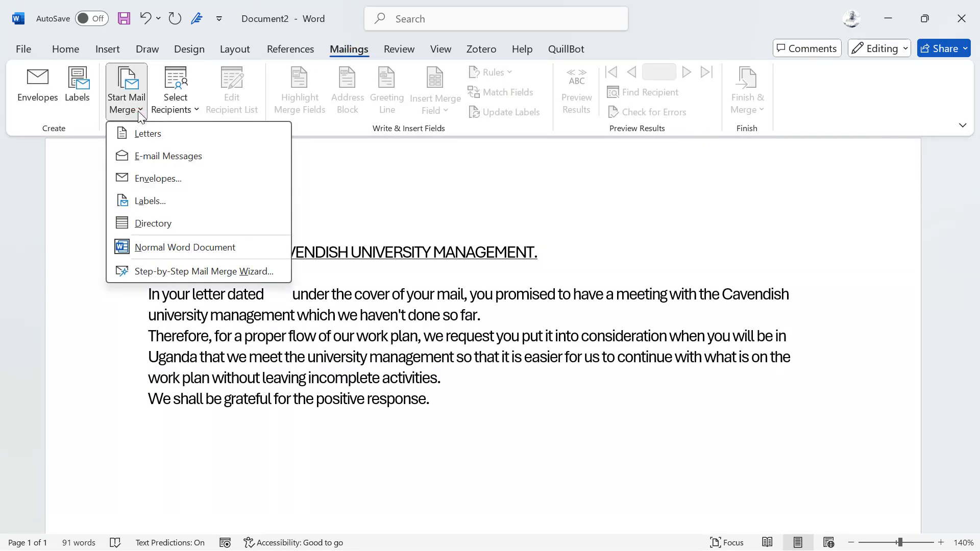
left_click(162, 272)
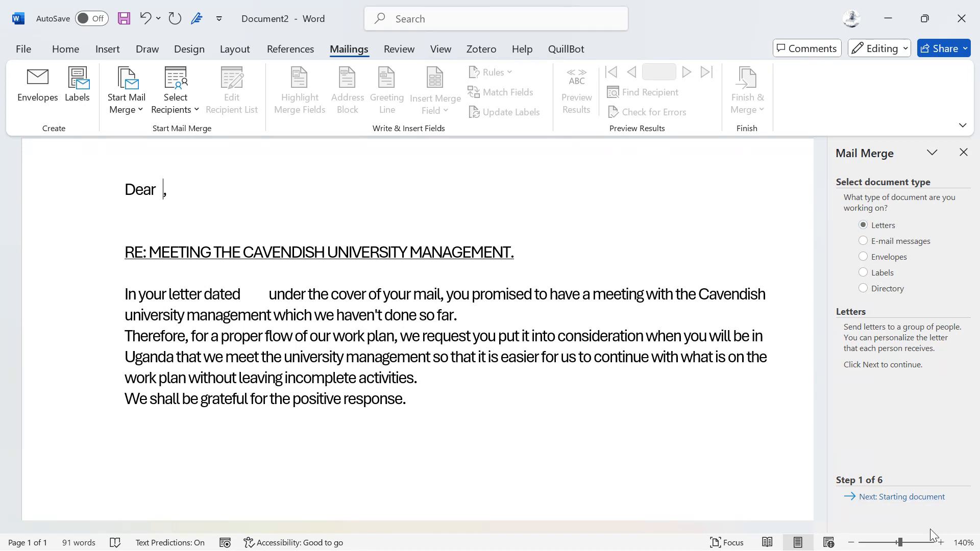
left_click(932, 497)
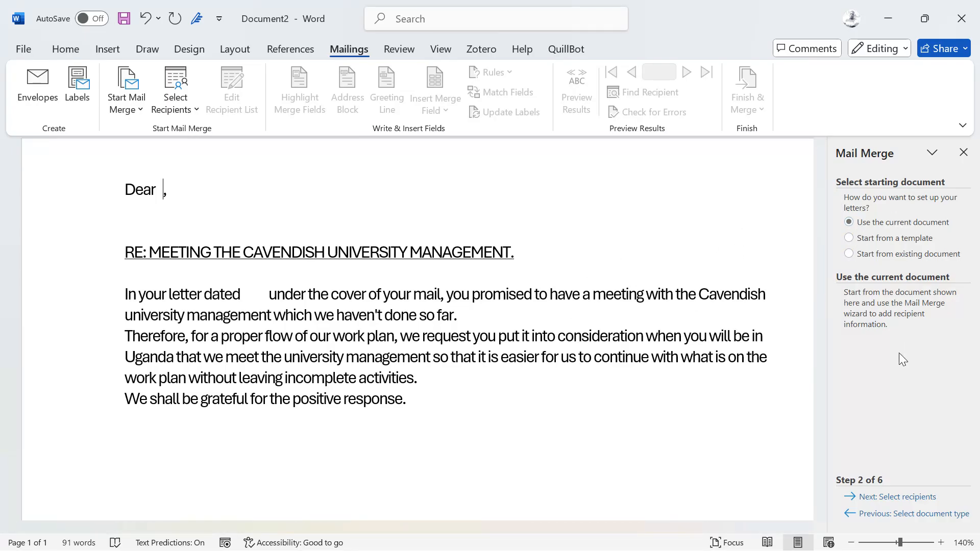
left_click(906, 499)
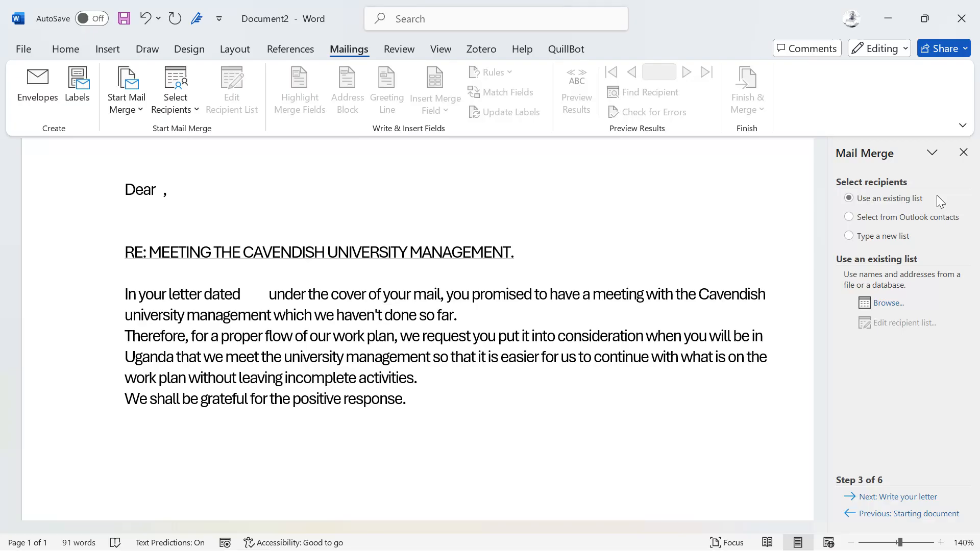
Load Sheet1$ of RECEIVERS.xlsx from the Desktop as the existing recipient list, with first-row column headers and all recipients included.
left_click(898, 305)
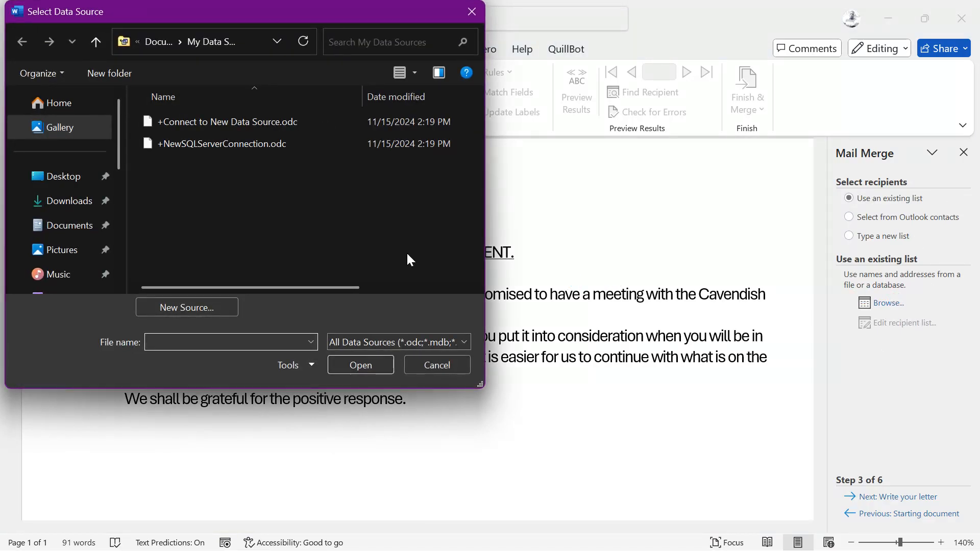
left_click(64, 179)
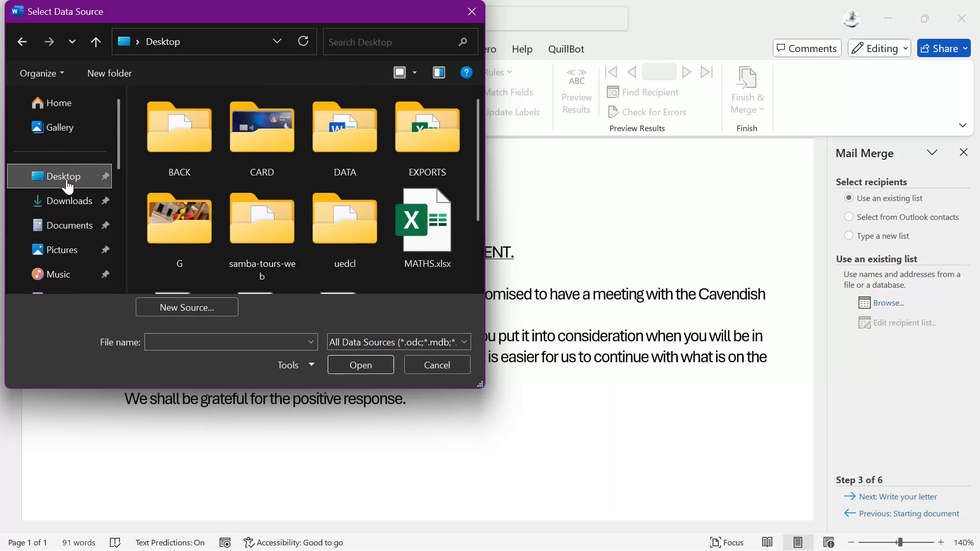
scroll(258, 223, "down", 2)
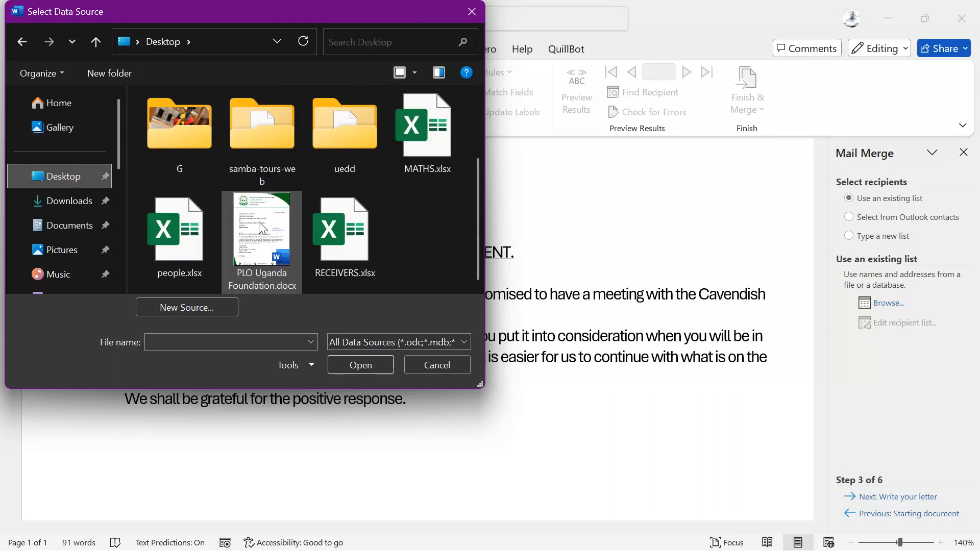
left_click(338, 246)
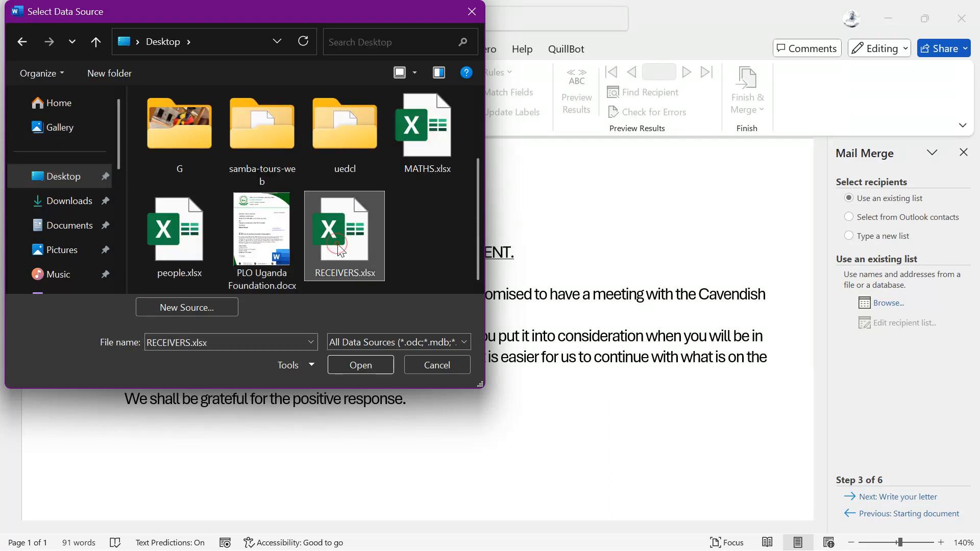
left_click(363, 364)
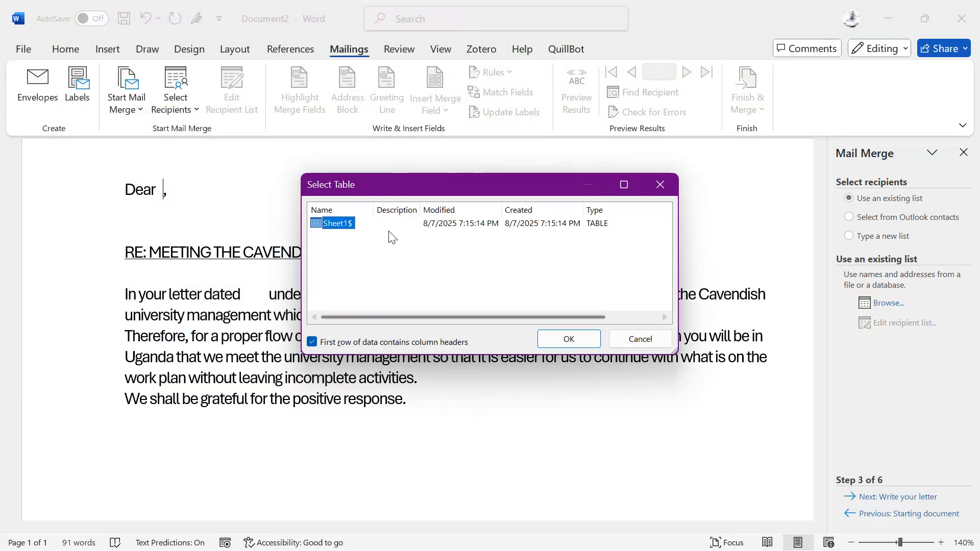
left_click(567, 339)
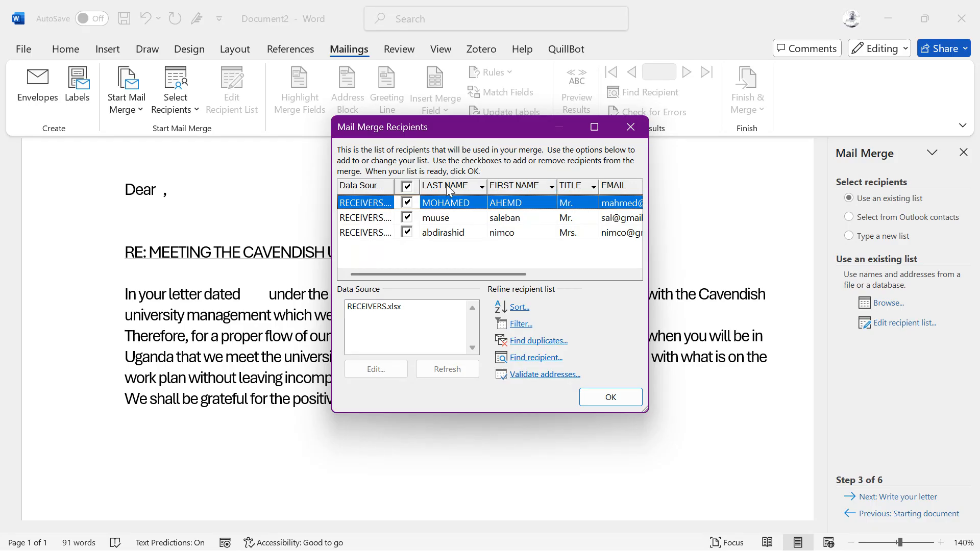
left_click(604, 394)
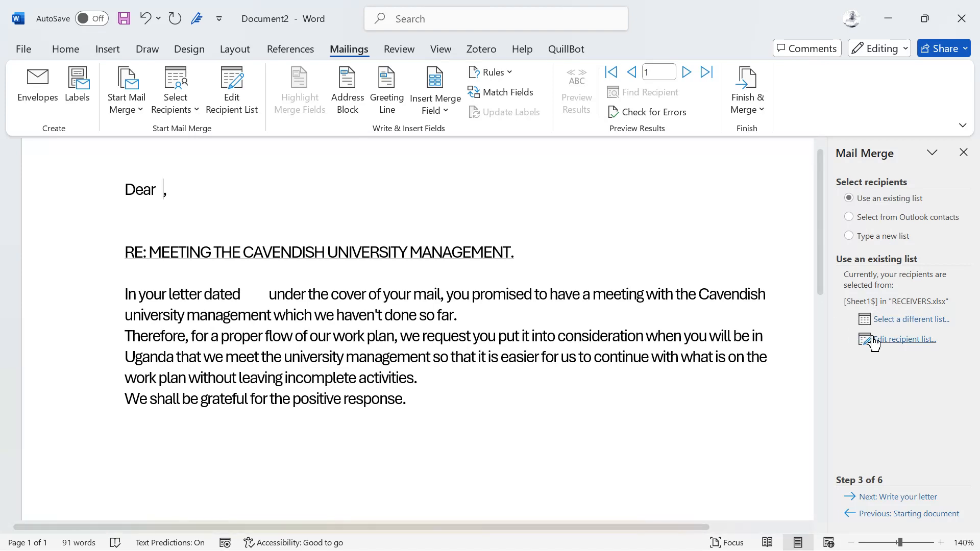
Review the merge recipient list and look at the option for selecting a different data source.
left_click(904, 339)
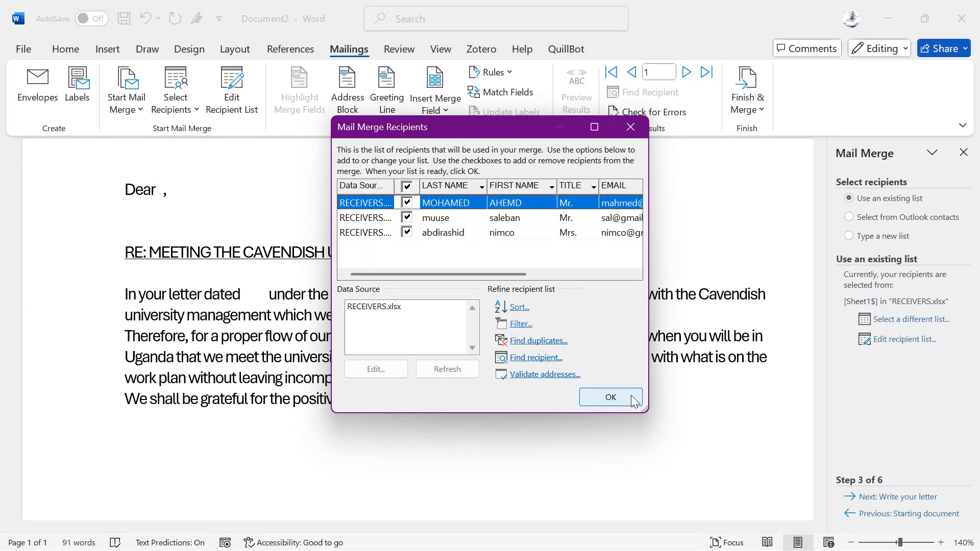
left_click(608, 397)
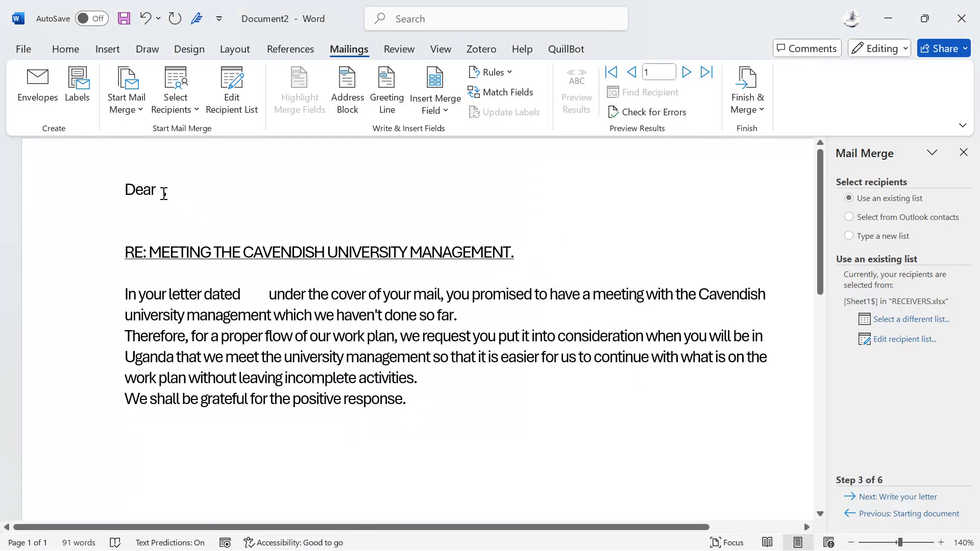
left_click(867, 320)
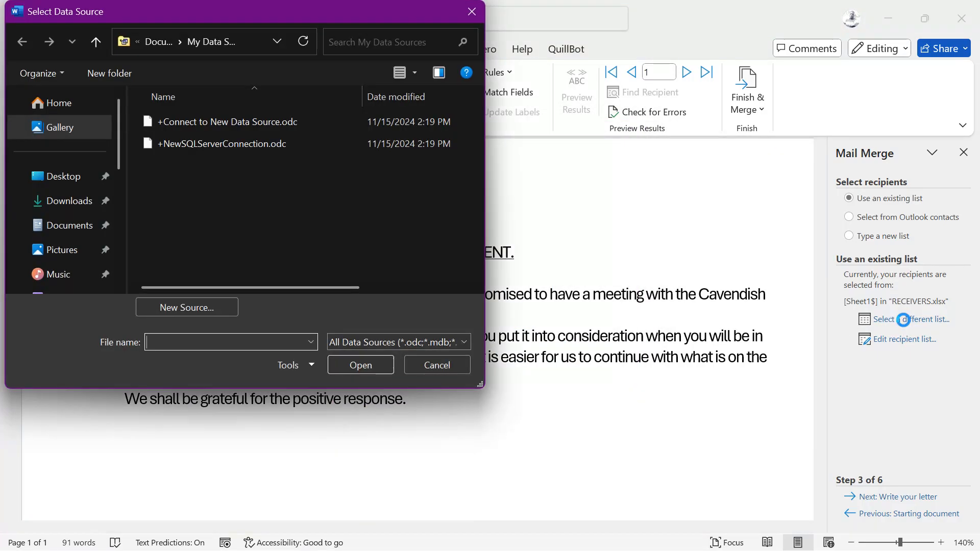
left_click(413, 372)
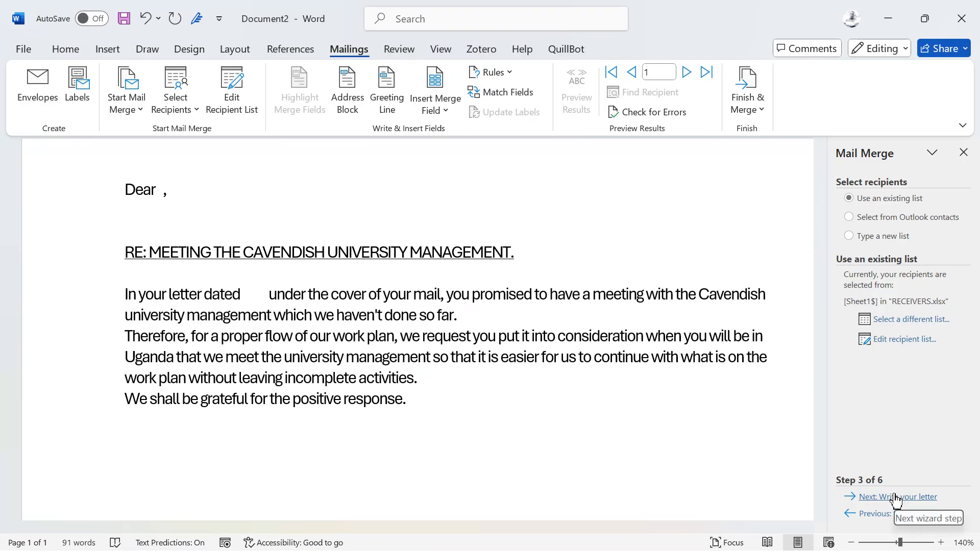
Advance to the letter-writing stage and insert the TITLE merge field after "Dear", followed by a space before the comma.
left_click(895, 497)
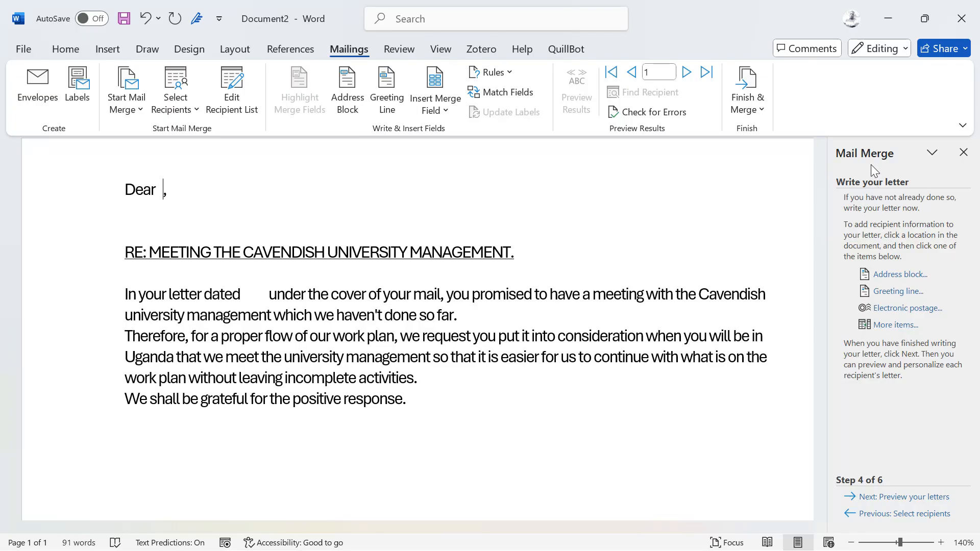
left_click(889, 327)
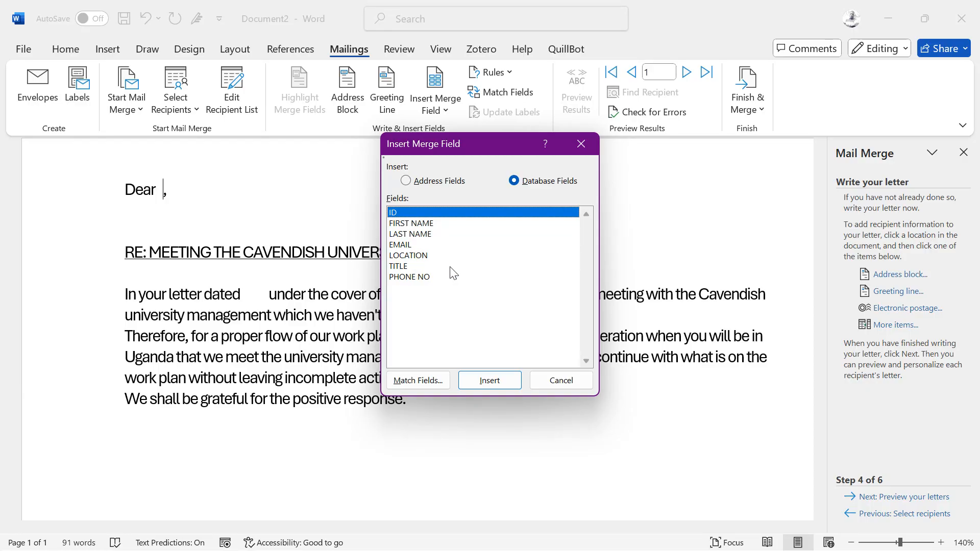
left_click(403, 268)
left_click(473, 382)
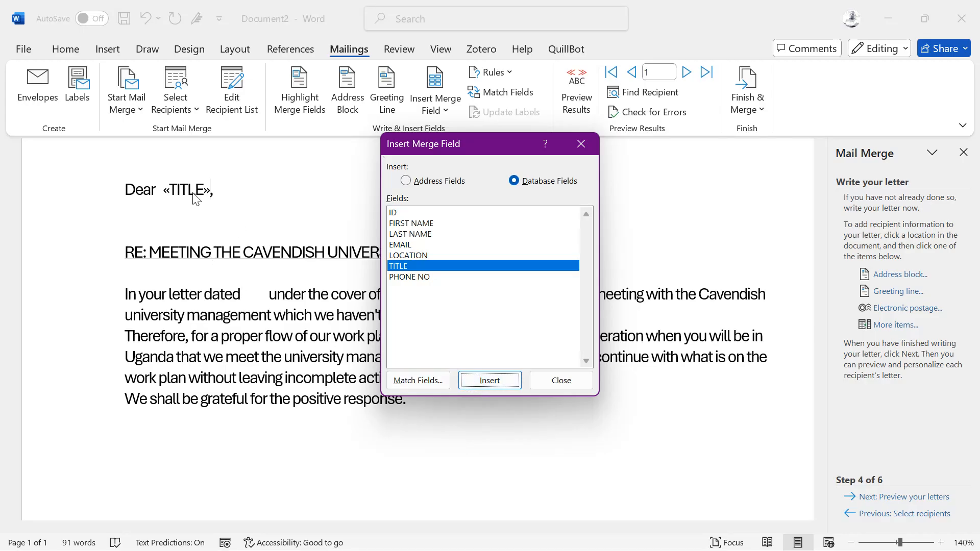
key("Return")
left_click(559, 381)
key("ctrl+z")
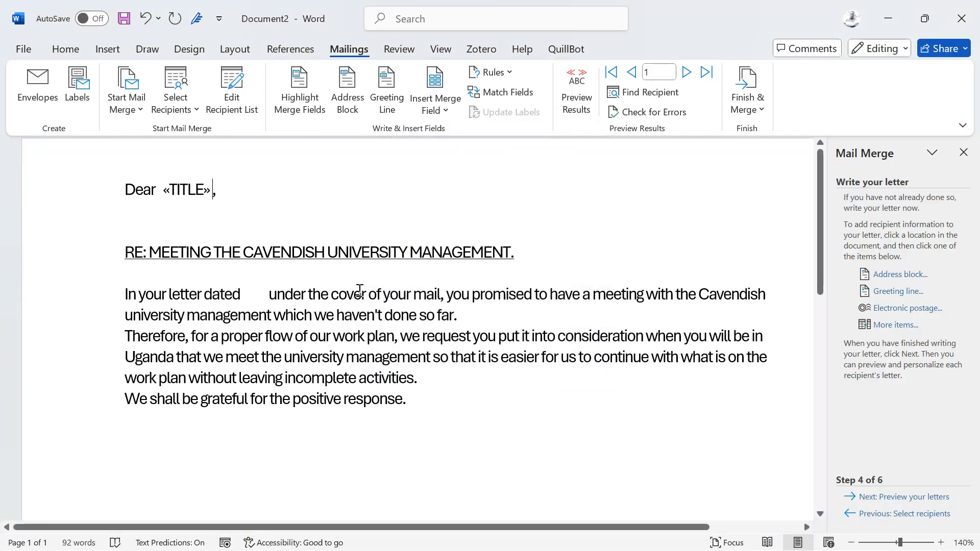
key("BackSpace")
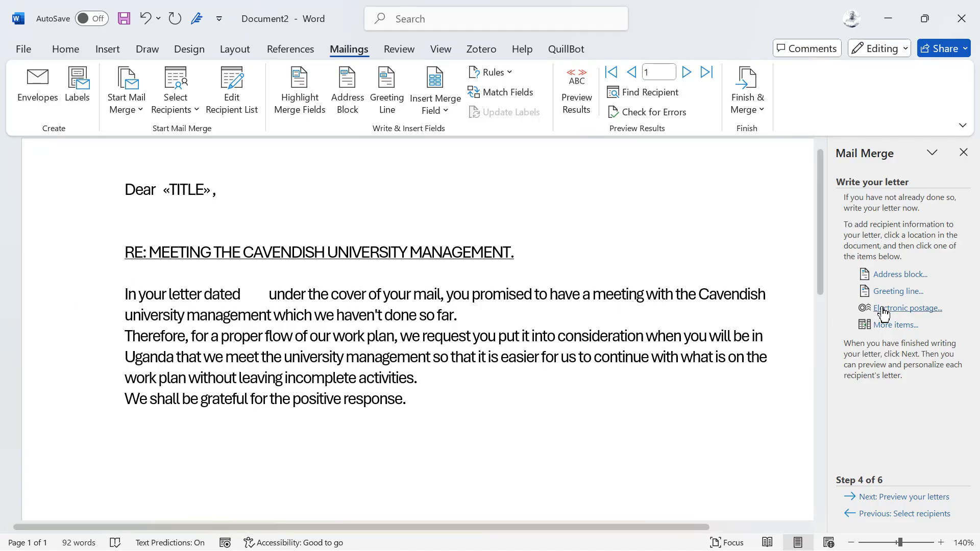
Insert the FIRST NAME merge field after the TITLE field in the greeting.
left_click(896, 325)
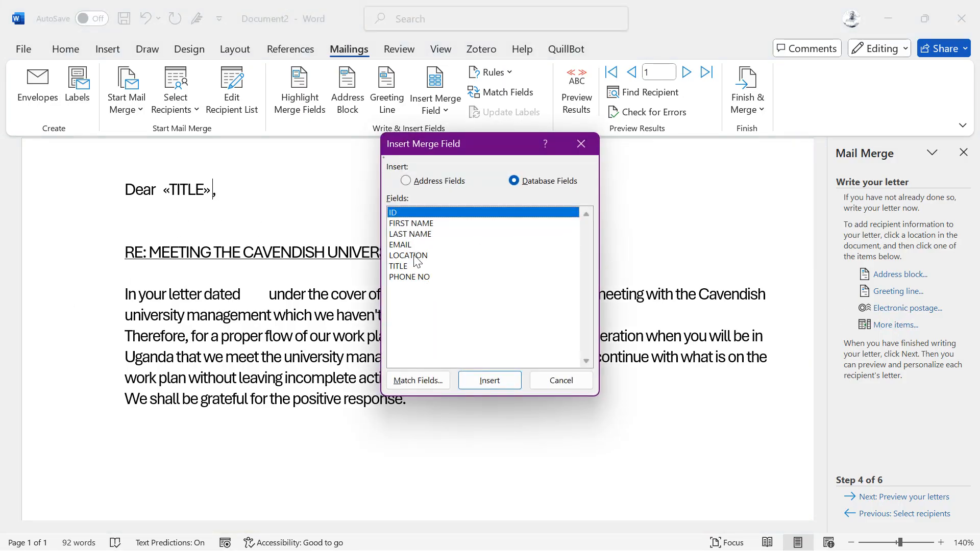
left_click(415, 227)
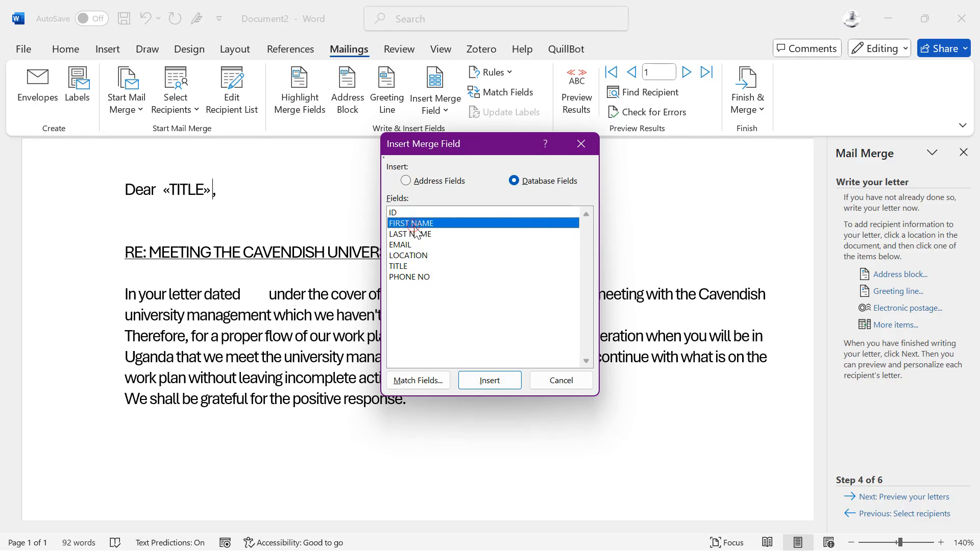
left_click(486, 382)
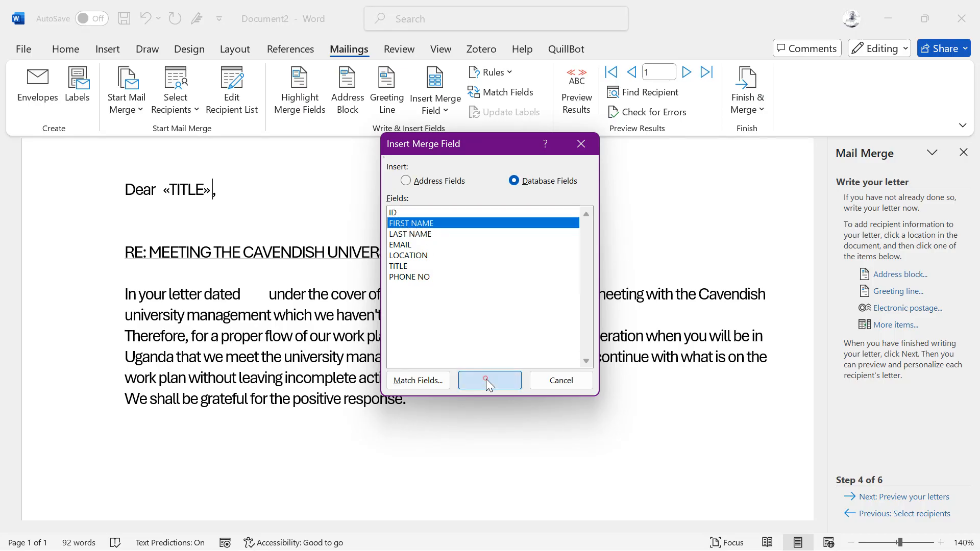
left_click(553, 379)
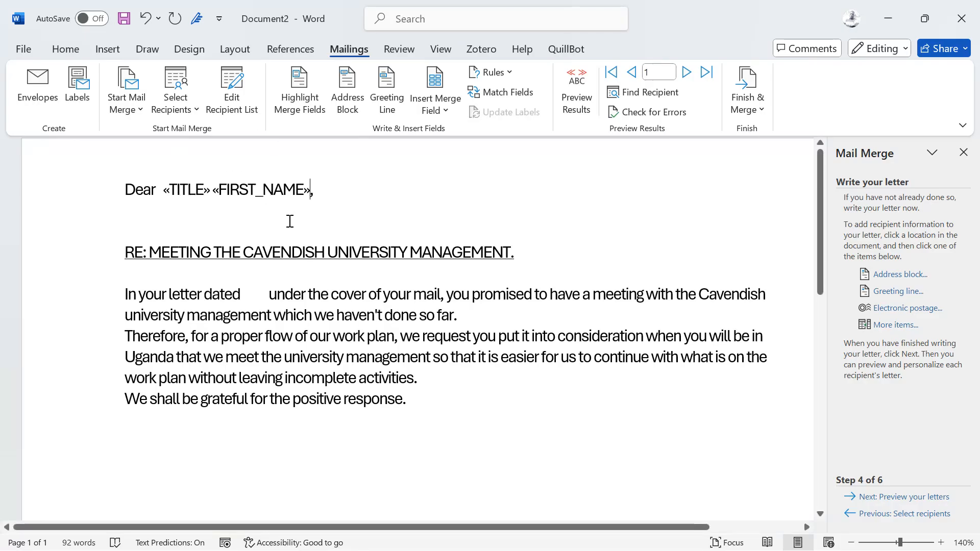
Fill the gap after "In your letter dated" with 23rd August 2025, removing the surplus spaces before it.
left_click(261, 291)
key("BackSpace")
key("BackSpace")
key("BackSpace")
key("BackSpace")
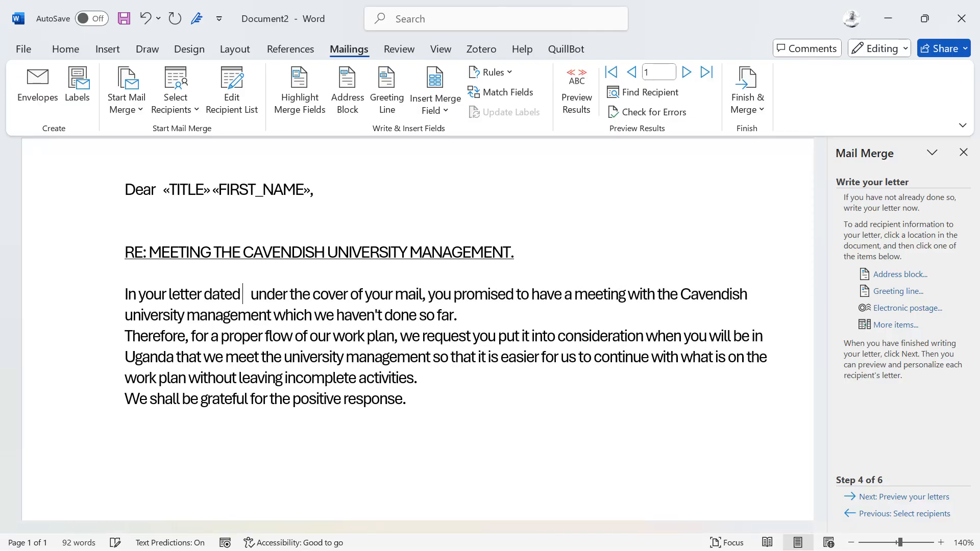
type("23R")
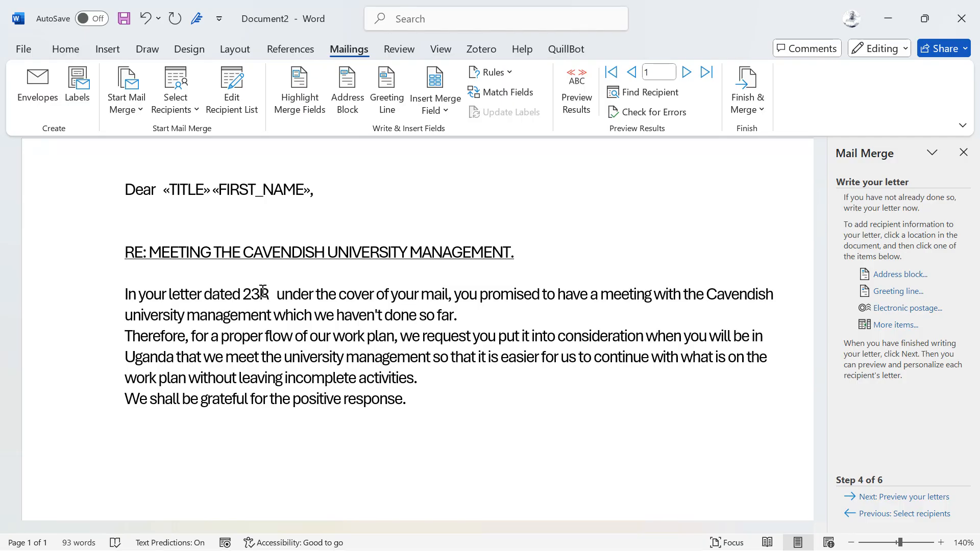
type("d")
key("BackSpace")
key("BackSpace")
type("rd")
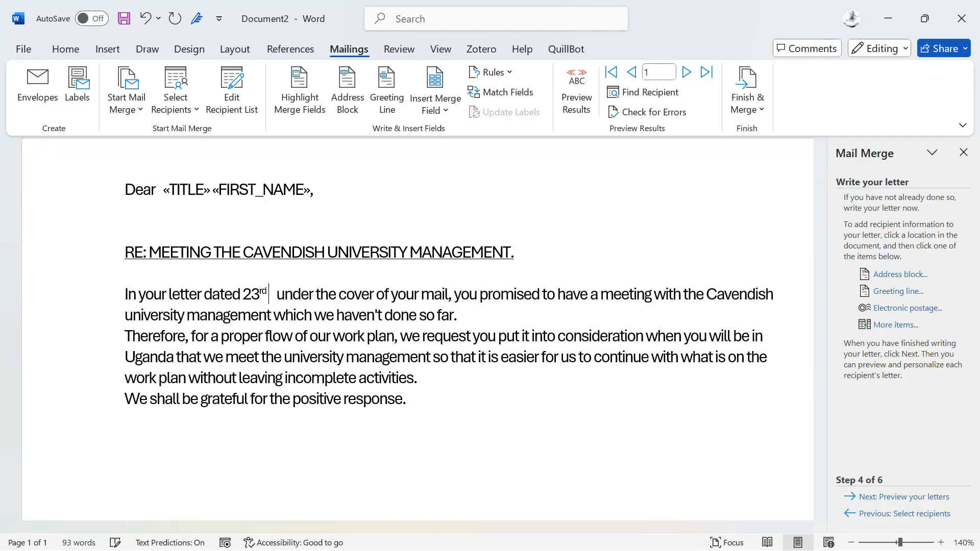
type(" August")
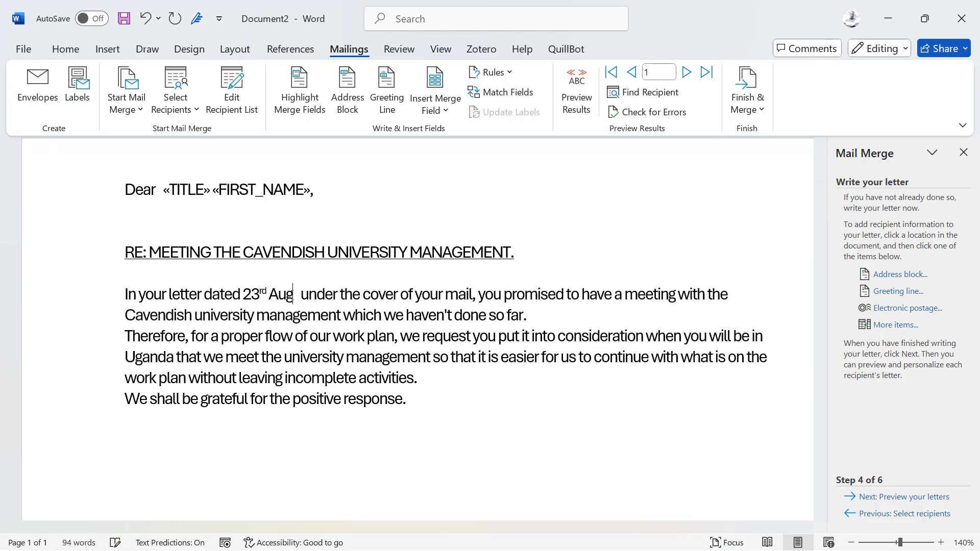
type(" 2025")
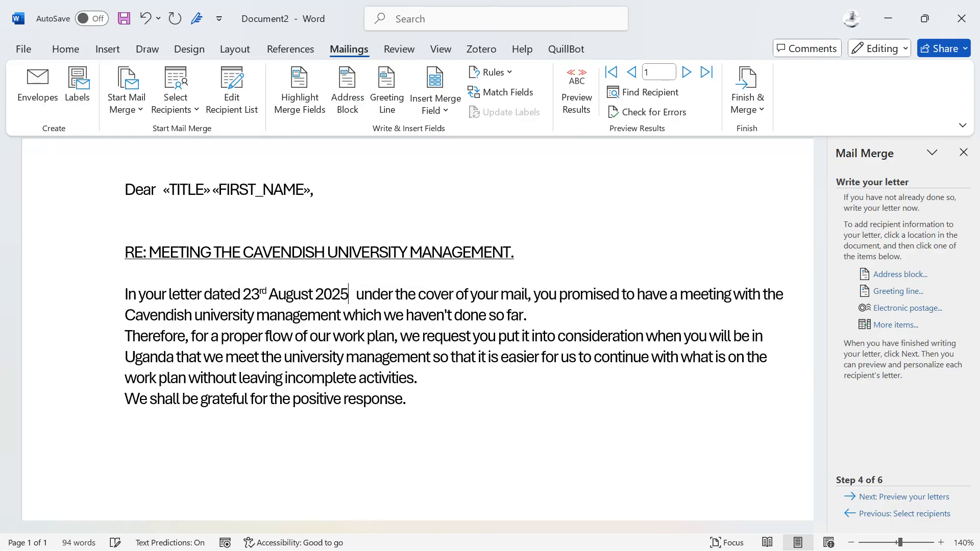
Add the closing "Regards" below the letter's last paragraph and start a new line beneath it.
left_click(281, 443)
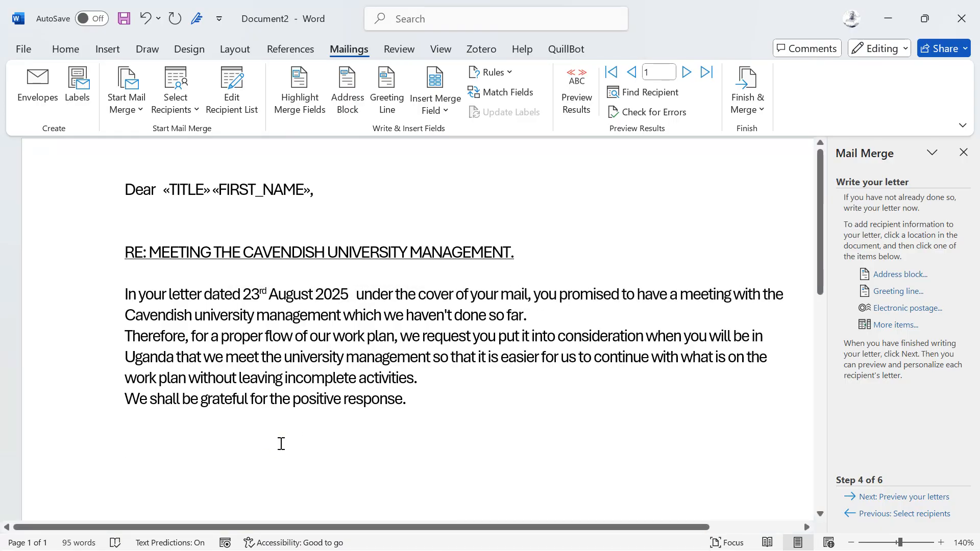
scroll(239, 446, "down", 3)
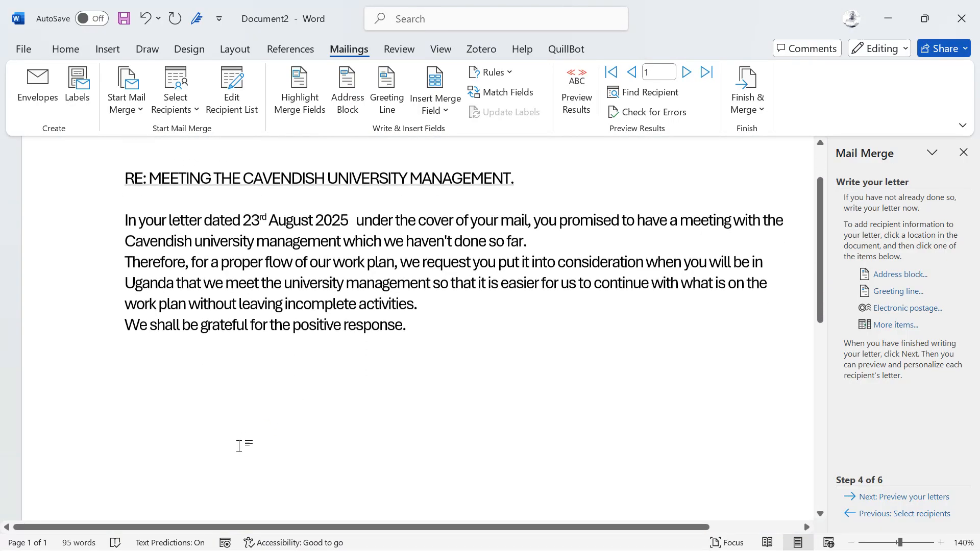
type("Regards")
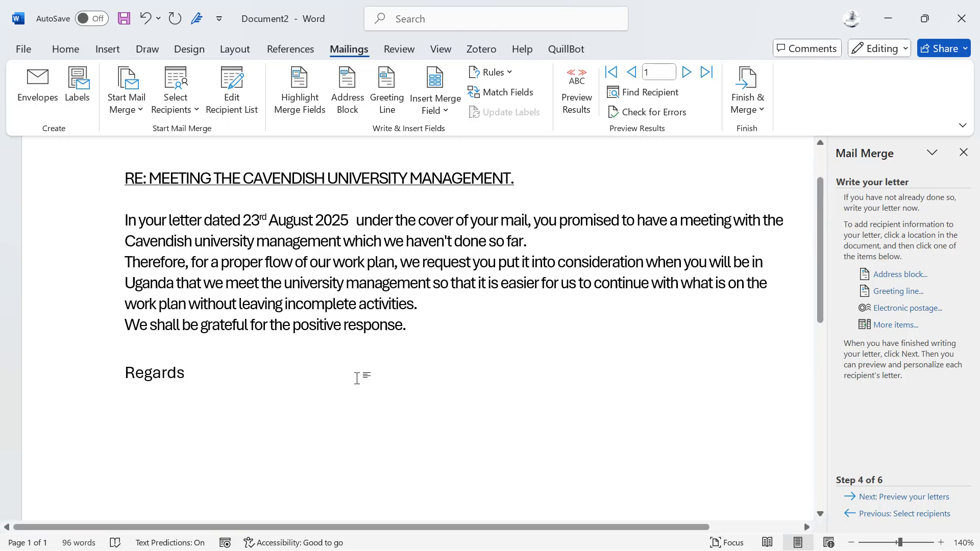
scroll(304, 408, "up", 1)
scroll(309, 381, "up", 1)
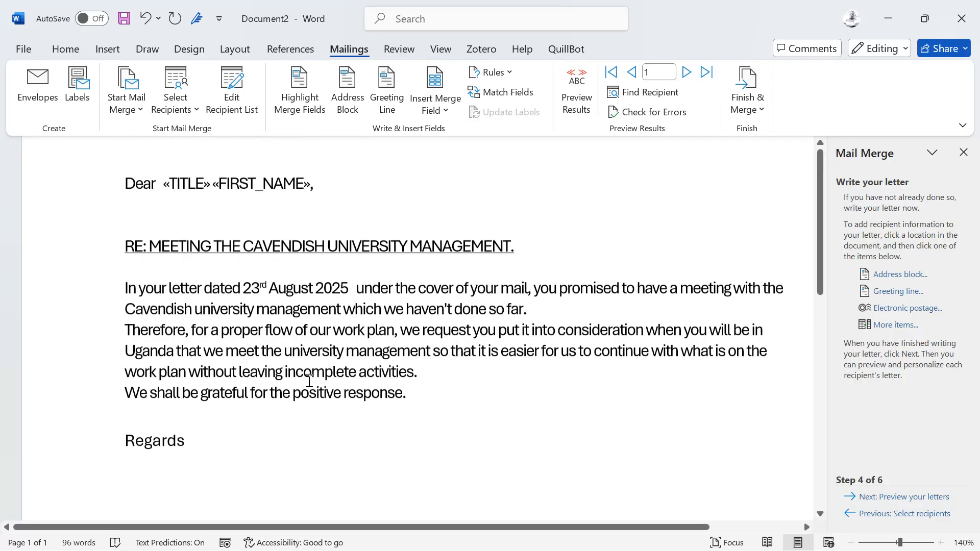
key("Return")
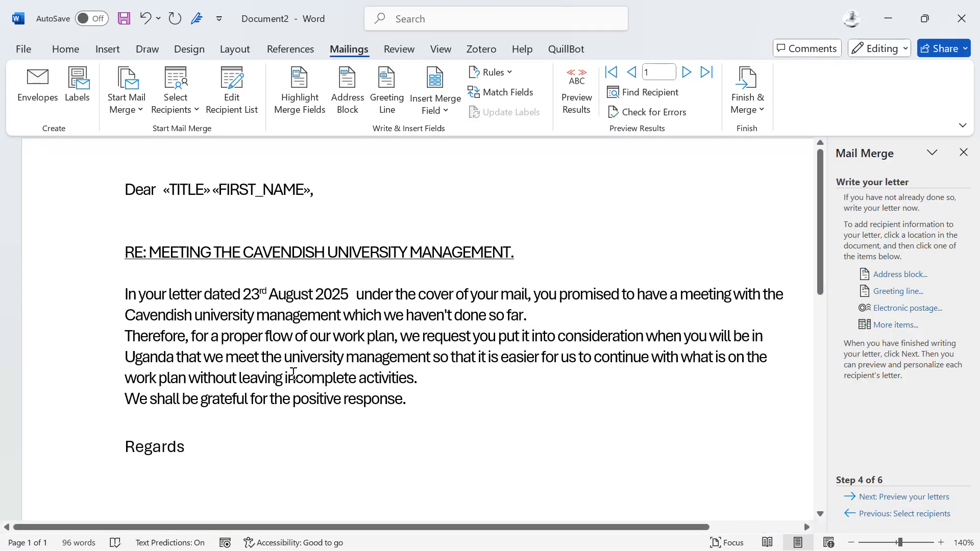
Insert the FIRST NAME merge field on the line below "Regards".
scroll(306, 335, "down", 1)
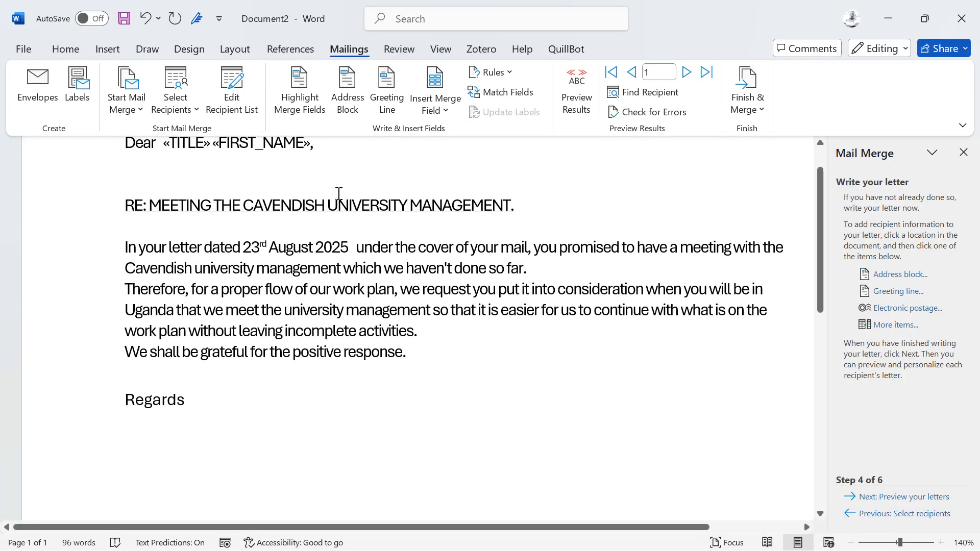
left_click(894, 325)
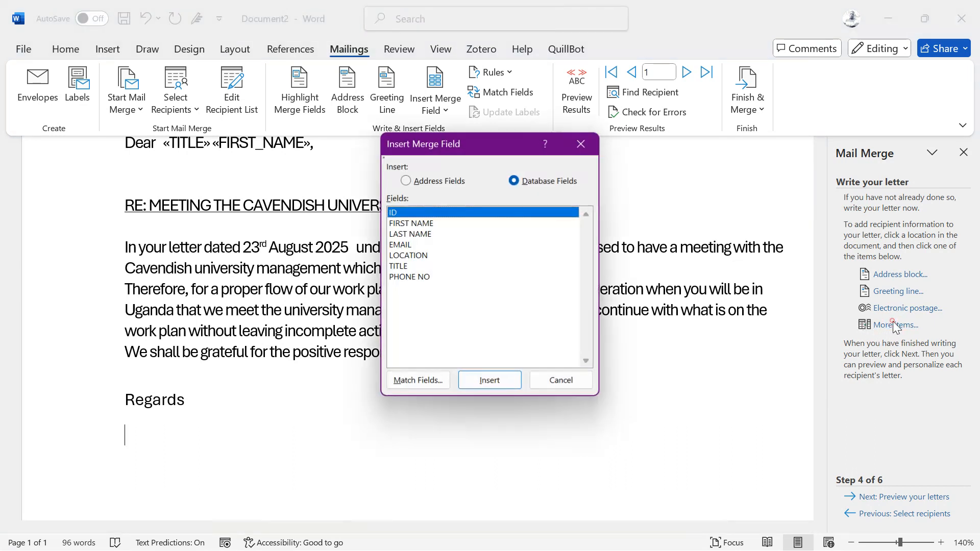
left_click(416, 223)
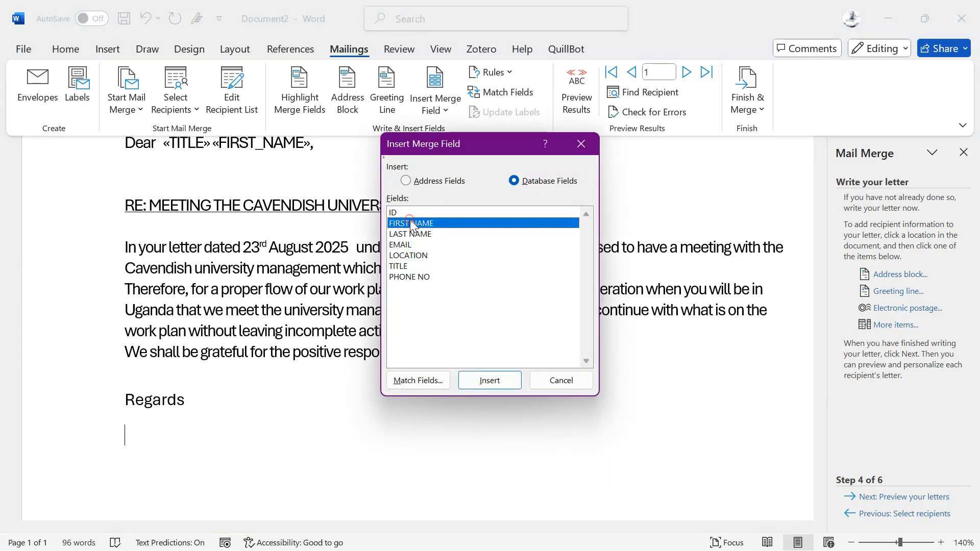
left_click(505, 381)
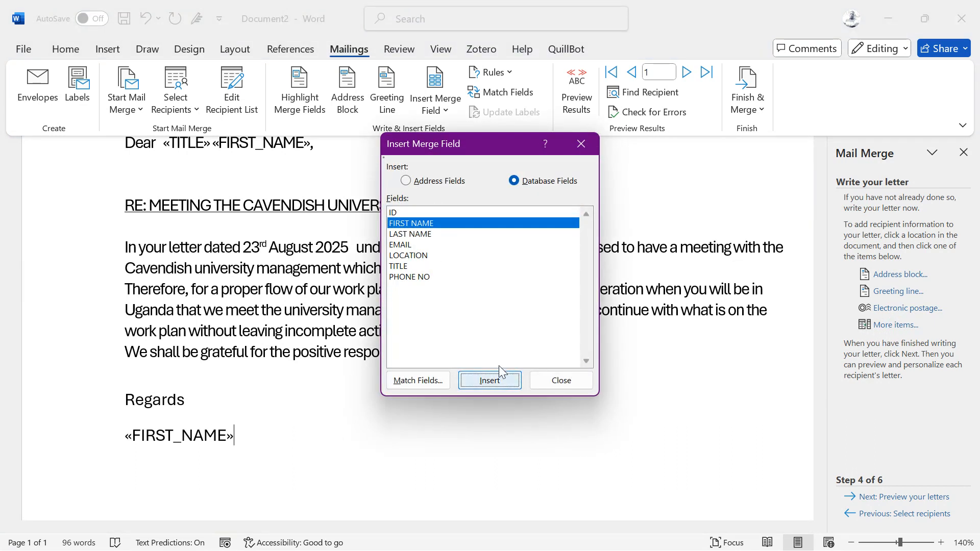
left_click(560, 379)
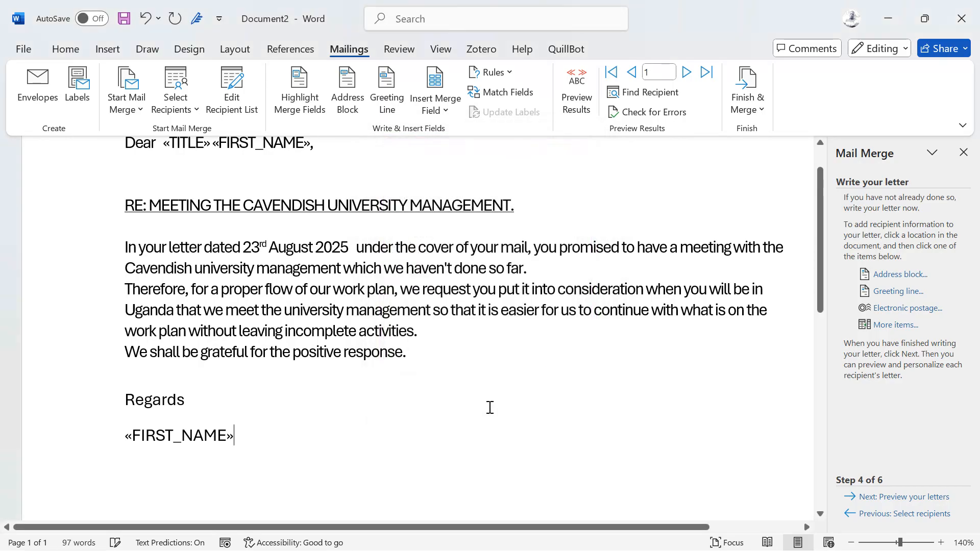
Insert the LAST NAME merge field after the FIRST NAME field below "Regards", leaving no stray apostrophe behind it.
left_click(897, 324)
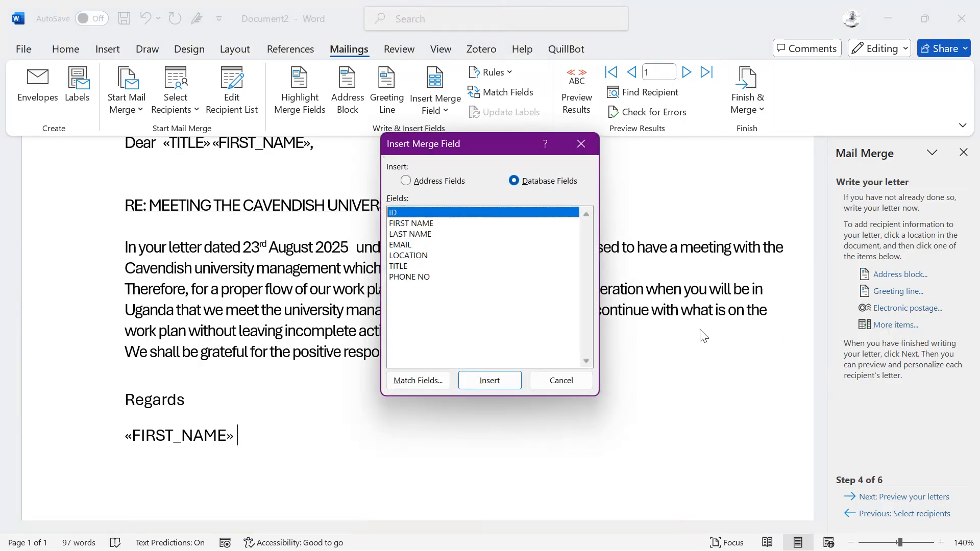
left_click(421, 235)
left_click(489, 379)
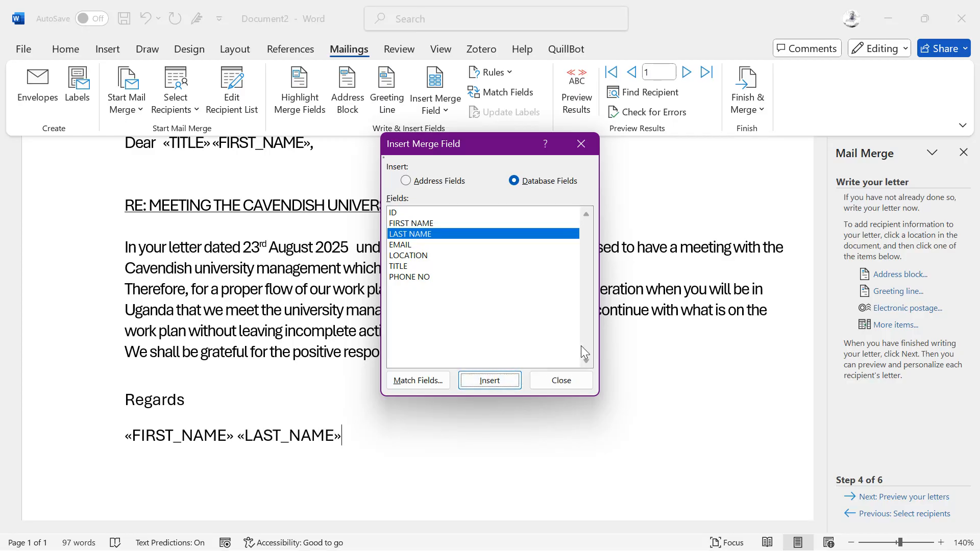
key("Tab")
key("Return")
type("'")
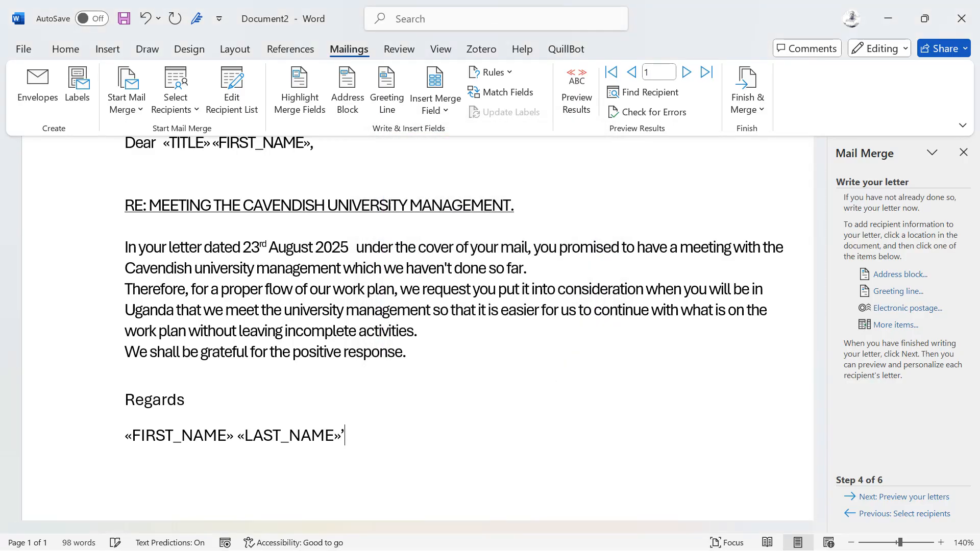
key("BackSpace")
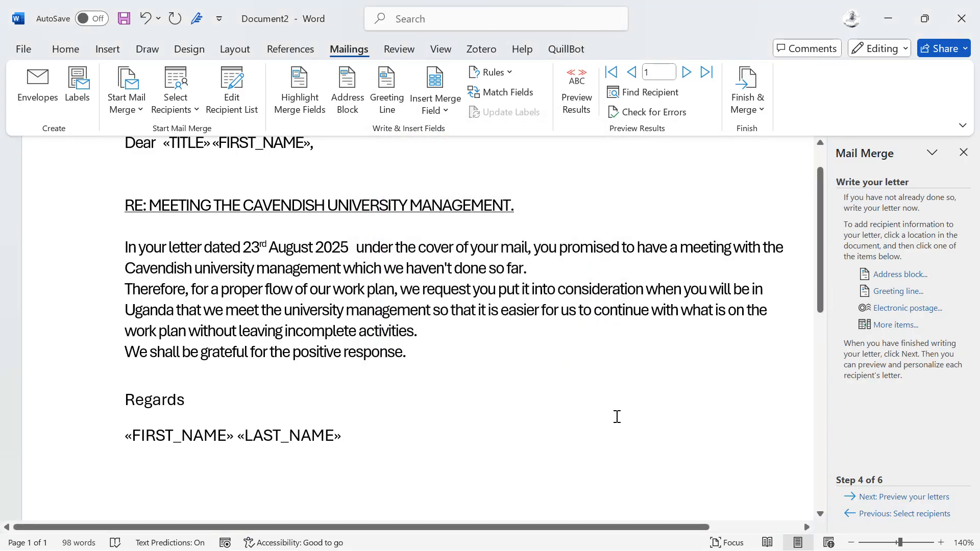
Insert the EMAIL merge field on the line below the closing name fields, without an extra blank line between them.
left_click(879, 325)
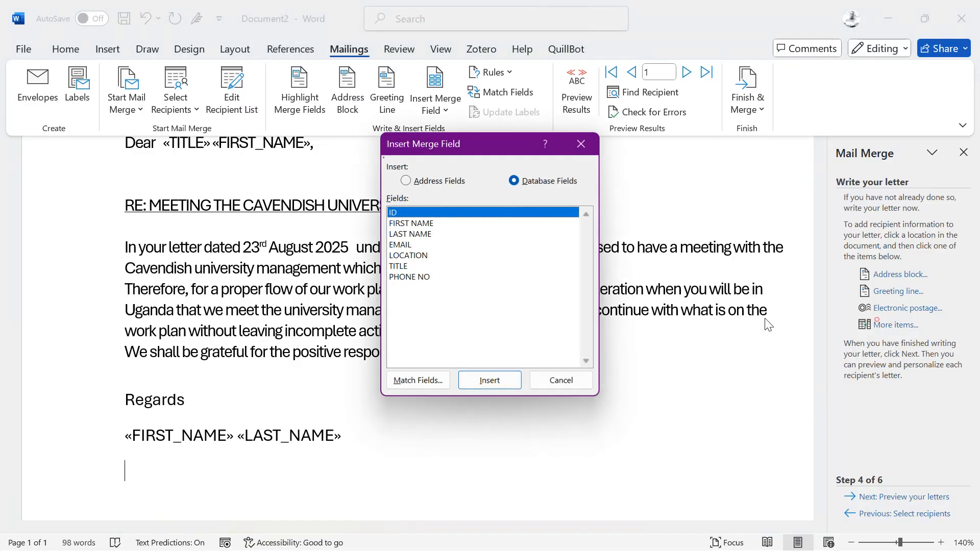
left_click(400, 245)
left_click(480, 382)
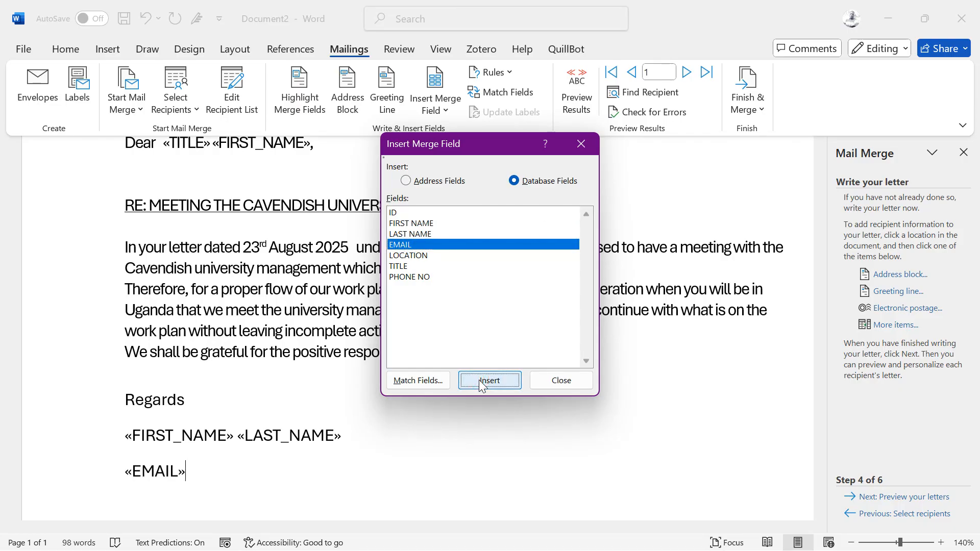
left_click(563, 375)
left_click(434, 441)
key("Return")
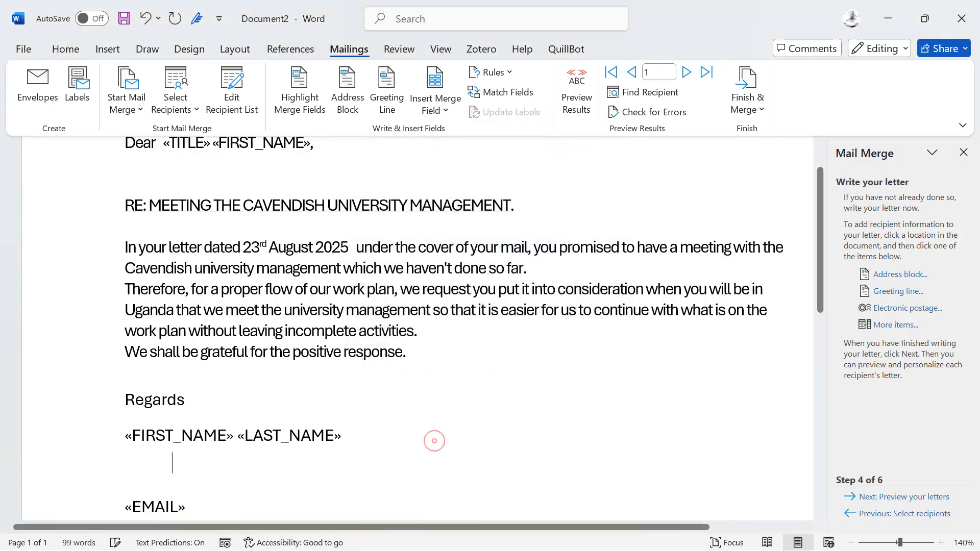
key("ctrl+z")
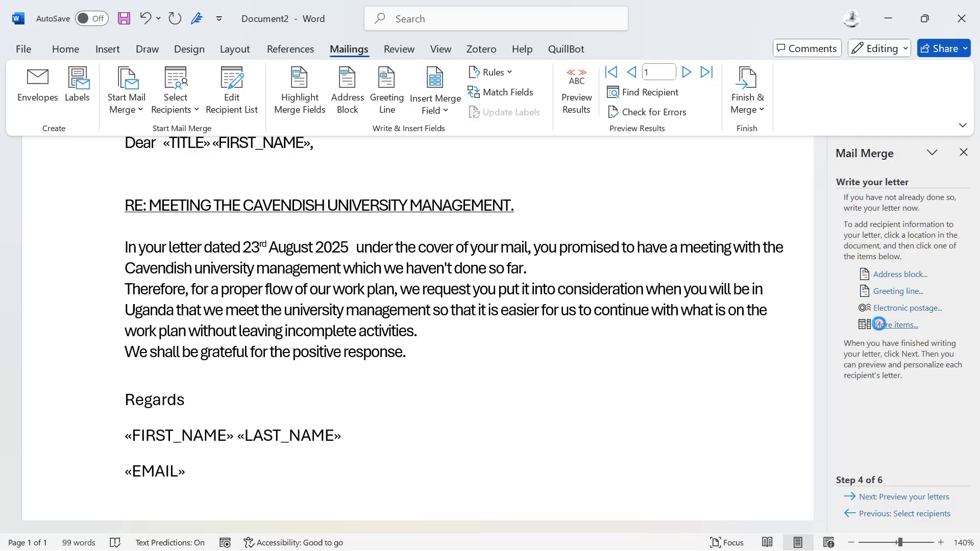
Insert the PHONE NO merge field on its own line below the EMAIL field.
left_click(895, 325)
left_click(412, 277)
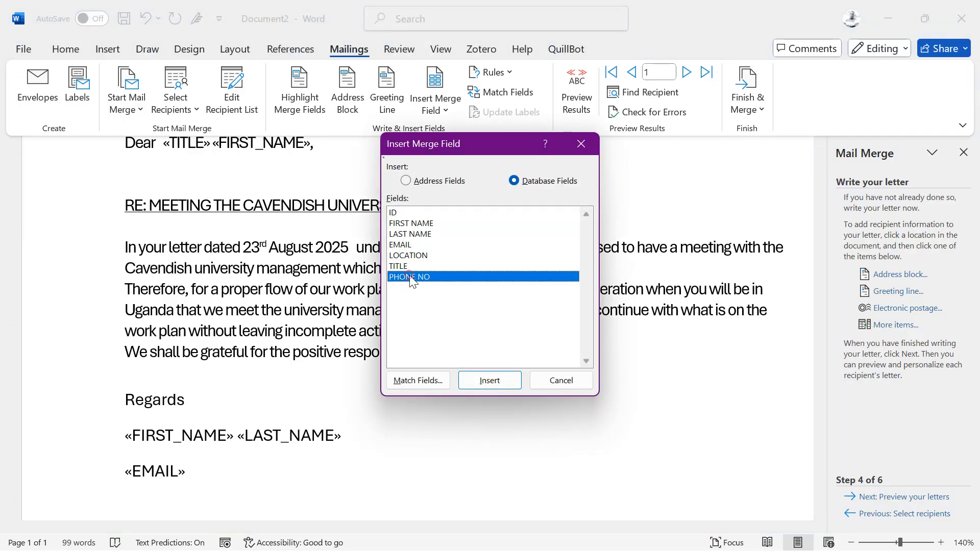
left_click(505, 386)
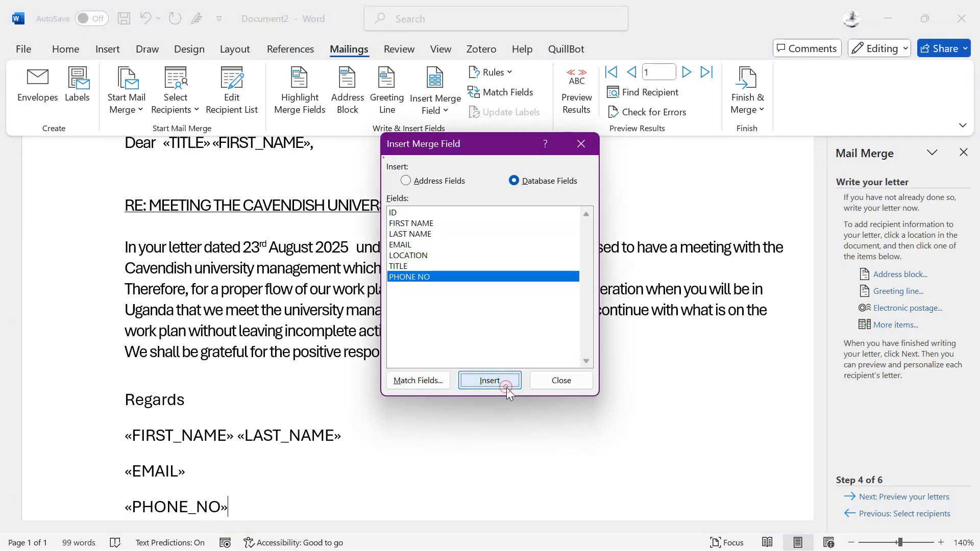
left_click(570, 385)
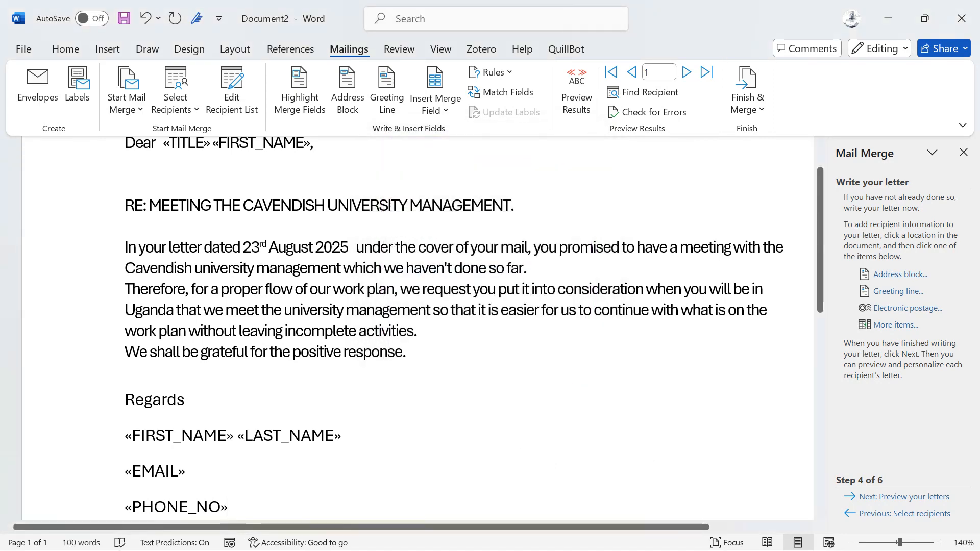
Add a new line below the PHONE NO field and insert the LOCATION merge field there.
key("Return")
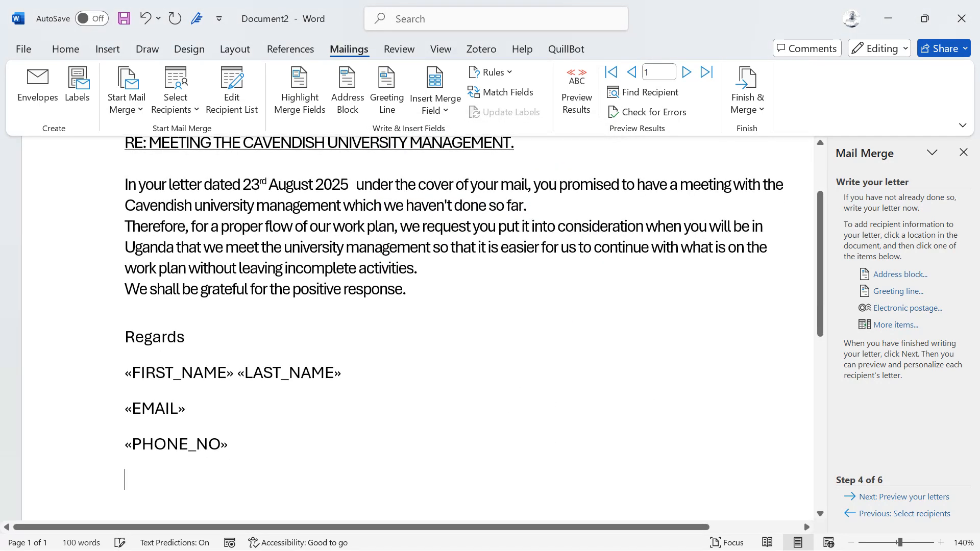
left_click(900, 325)
left_click(411, 277)
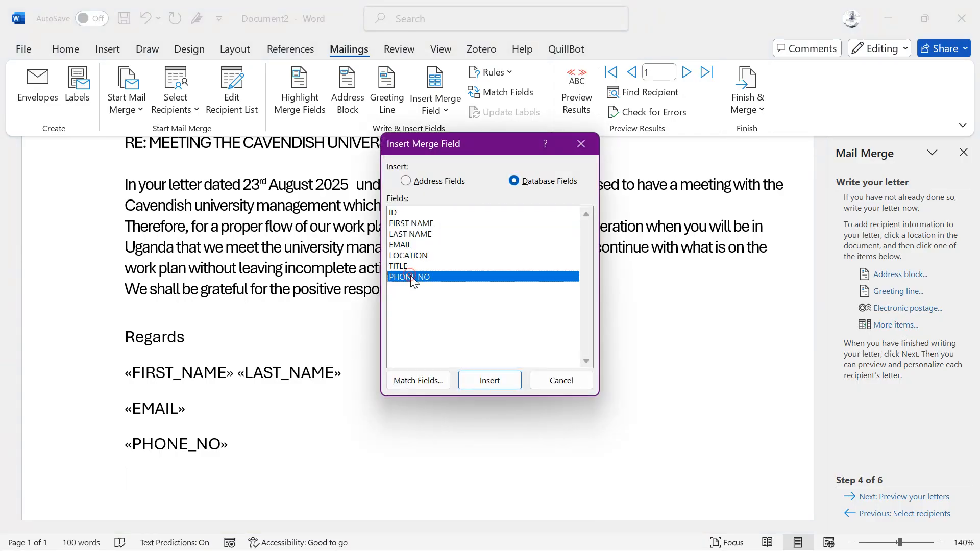
left_click(415, 256)
left_click(485, 380)
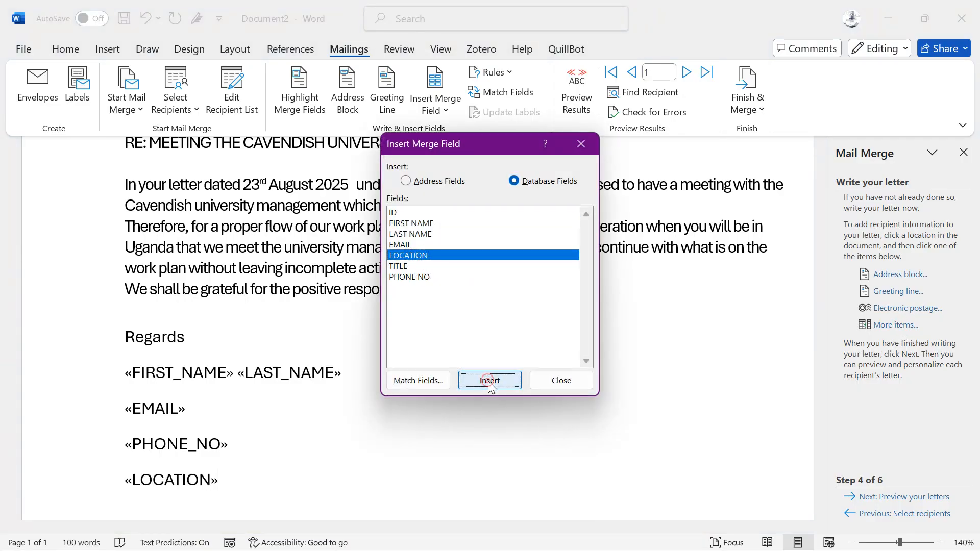
left_click(561, 380)
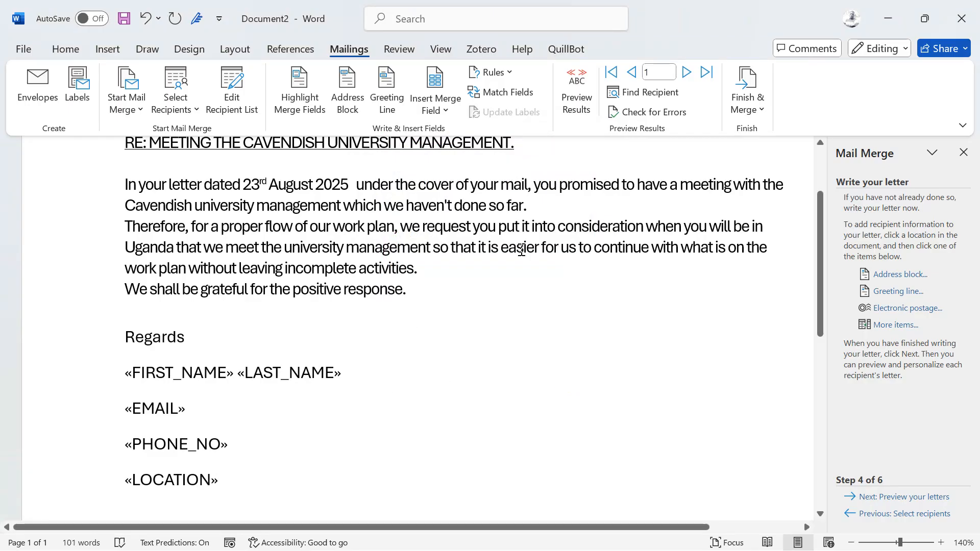
Advance the mail merge to the letter preview and check the first recipient's greeting and closing details.
scroll(455, 317, "up", 2)
scroll(456, 317, "down", 1)
scroll(455, 317, "down", 3)
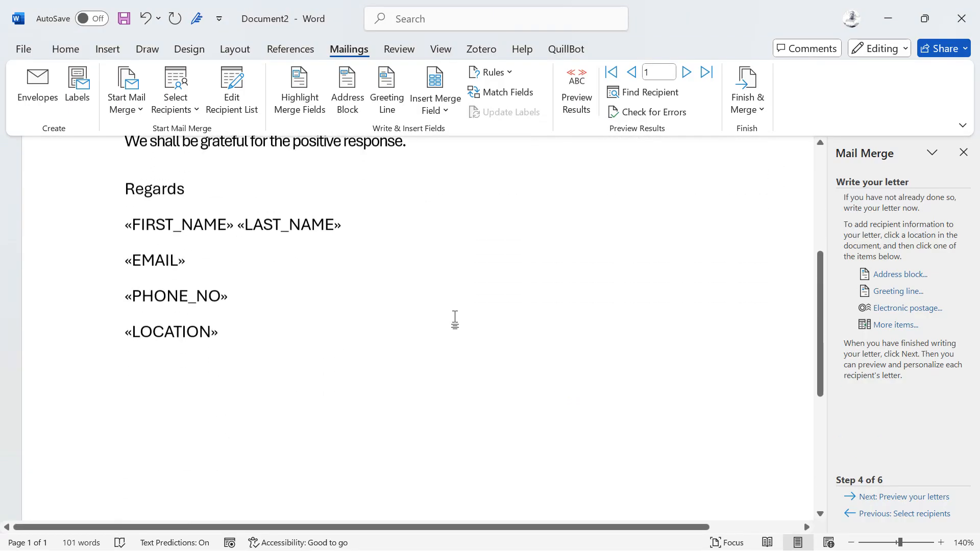
scroll(611, 354, "up", 2)
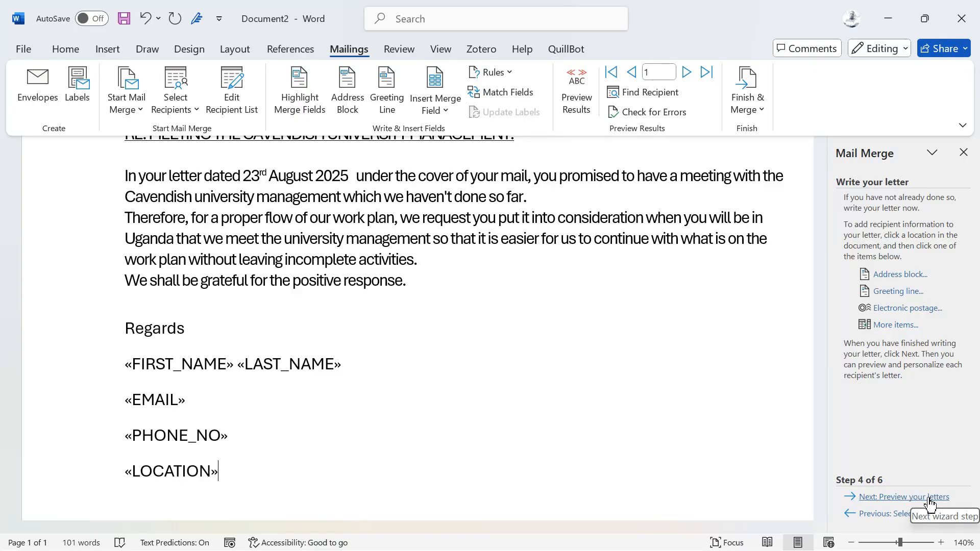
left_click(892, 497)
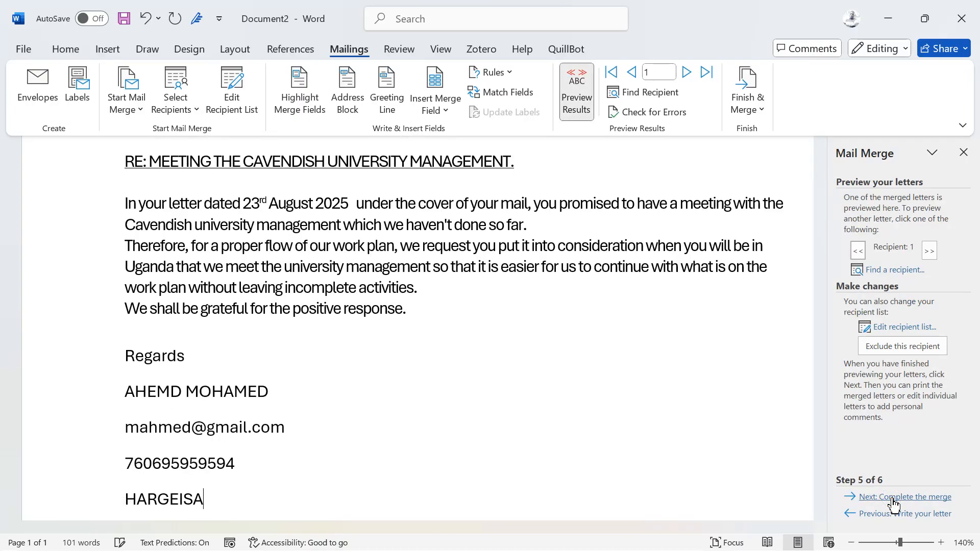
scroll(413, 376, "up", 3)
scroll(413, 376, "up", 1)
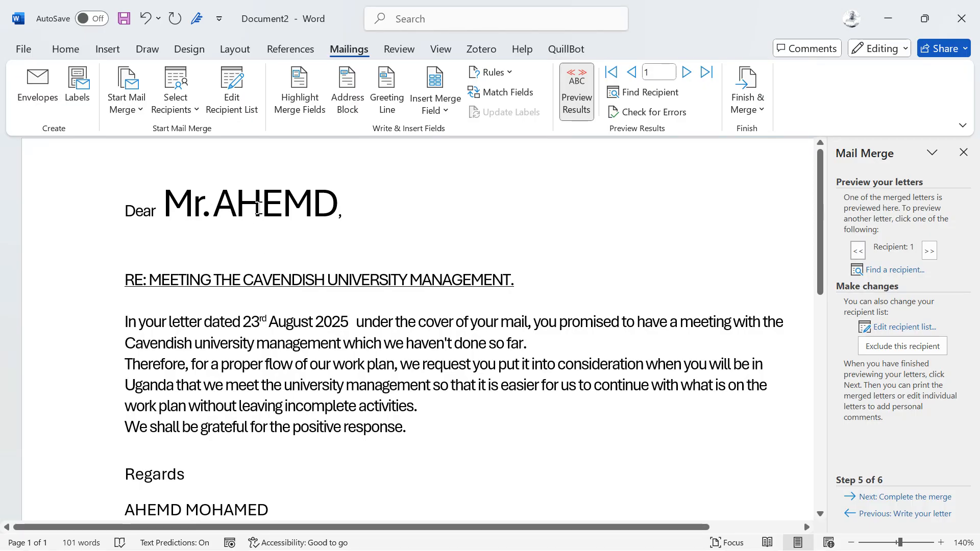
scroll(268, 229, "down", 5)
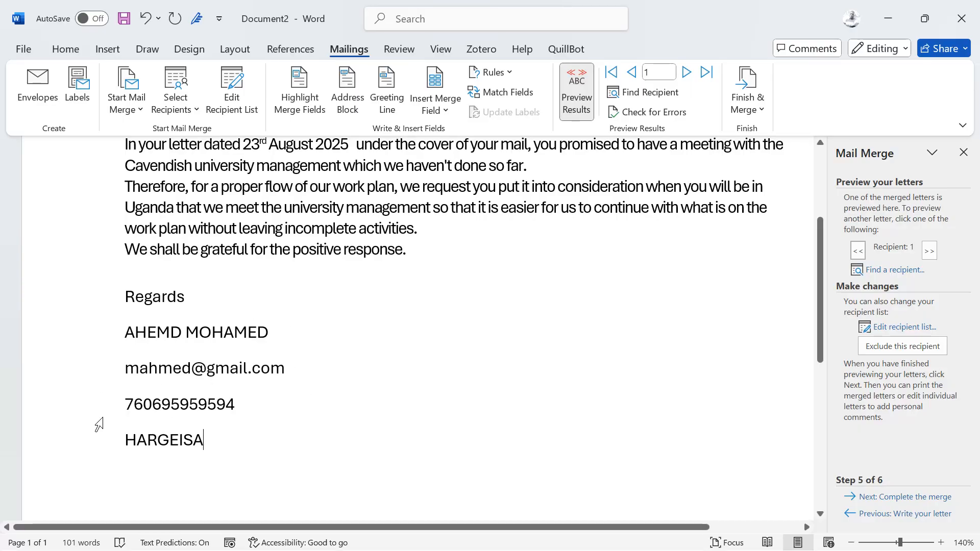
scroll(363, 390, "up", 5)
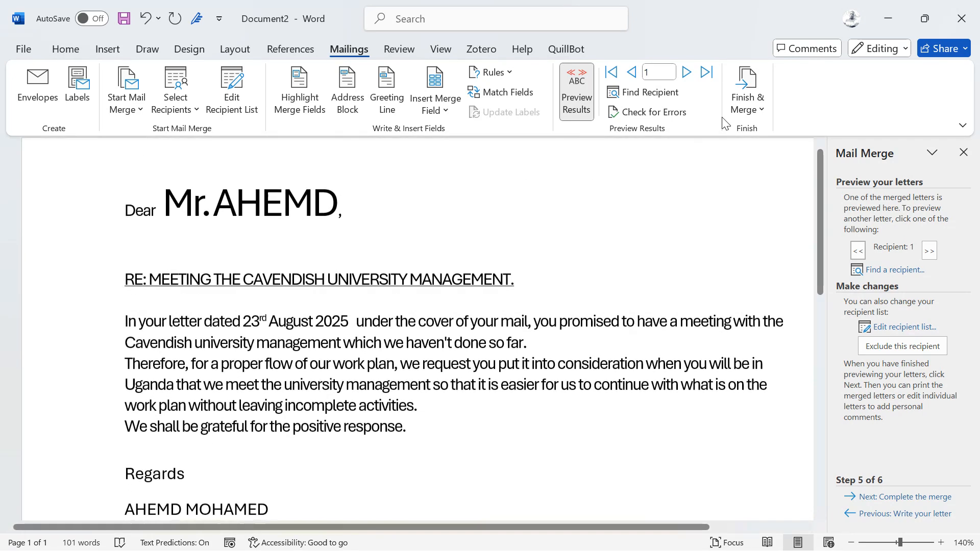
Go through the previewed letters of recipients 2 and 3, examining the greeting and the contact details under "Regards".
left_click(686, 72)
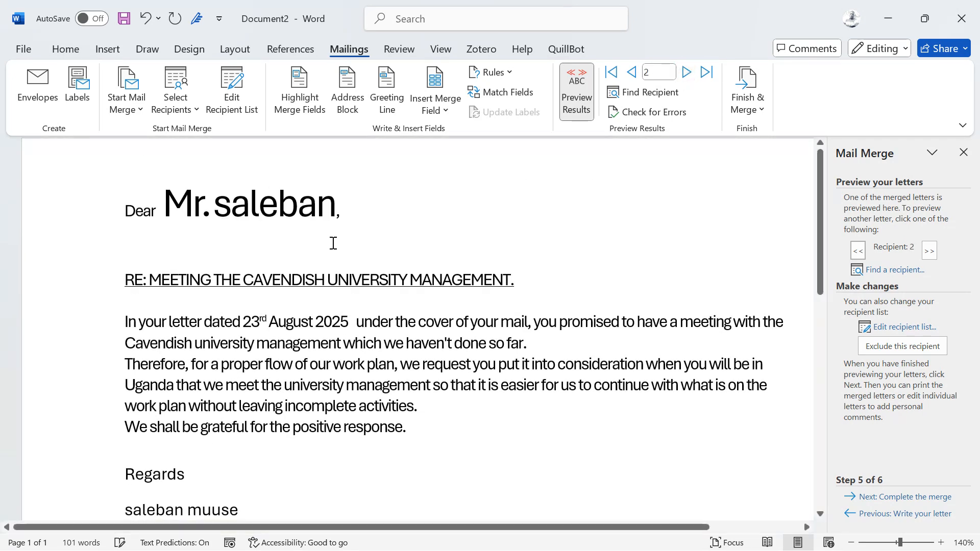
scroll(332, 244, "down", 1)
scroll(332, 245, "down", 4)
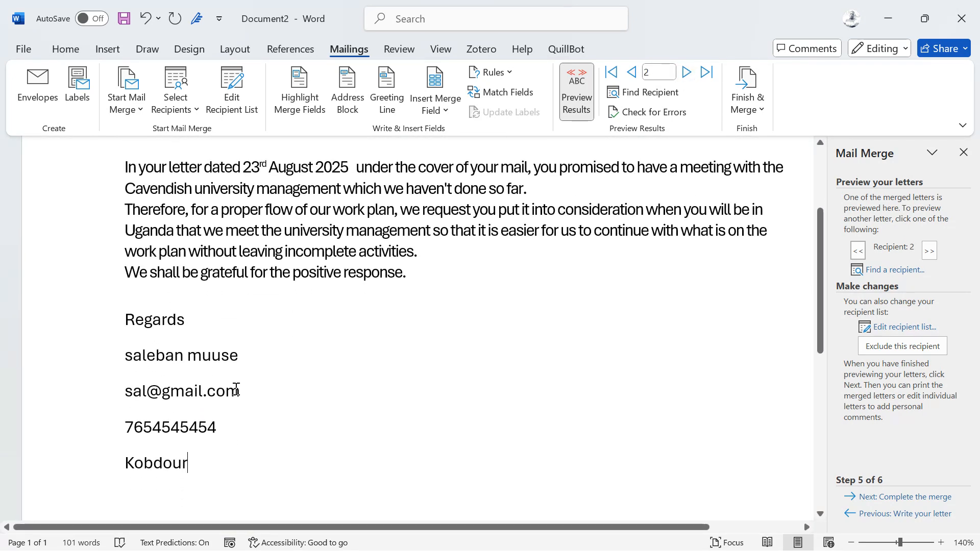
scroll(409, 287, "up", 5)
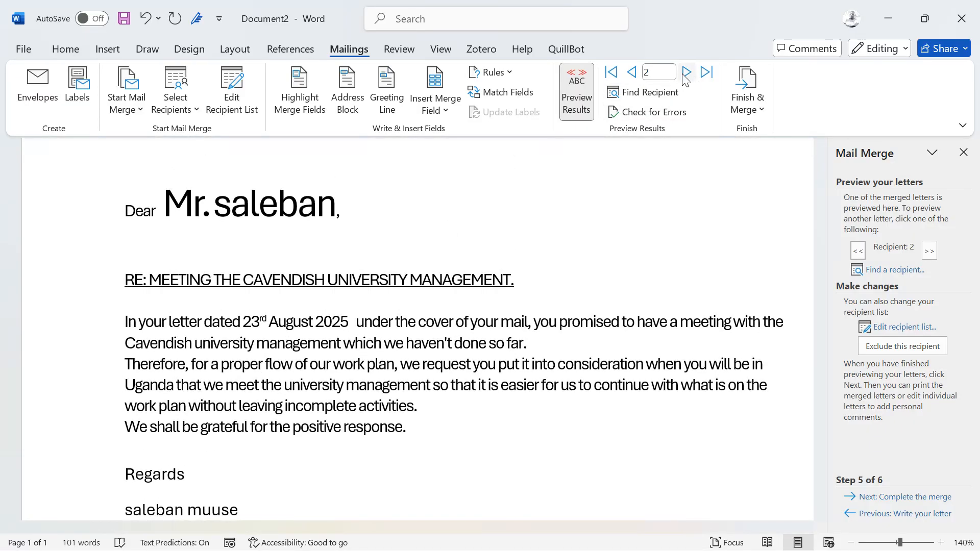
left_click(685, 72)
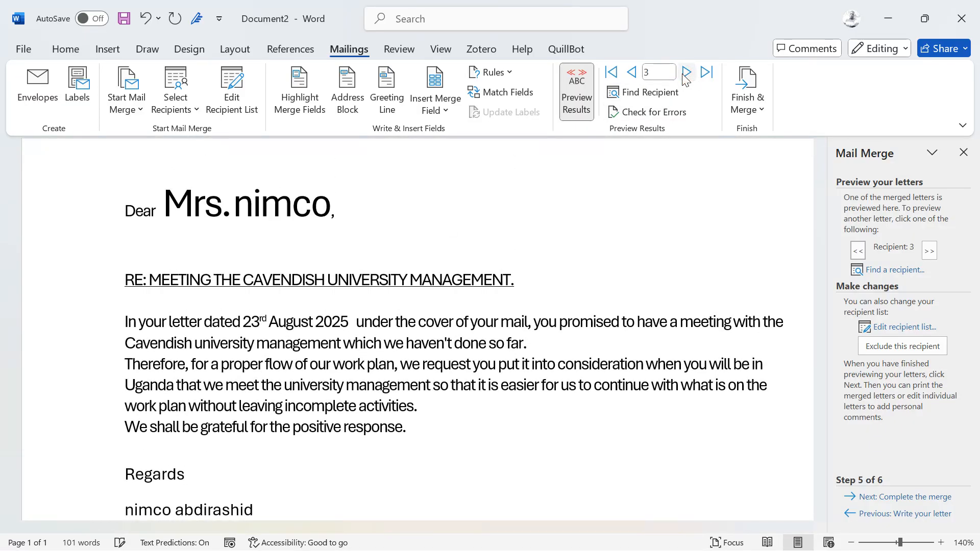
scroll(584, 261, "down", 4)
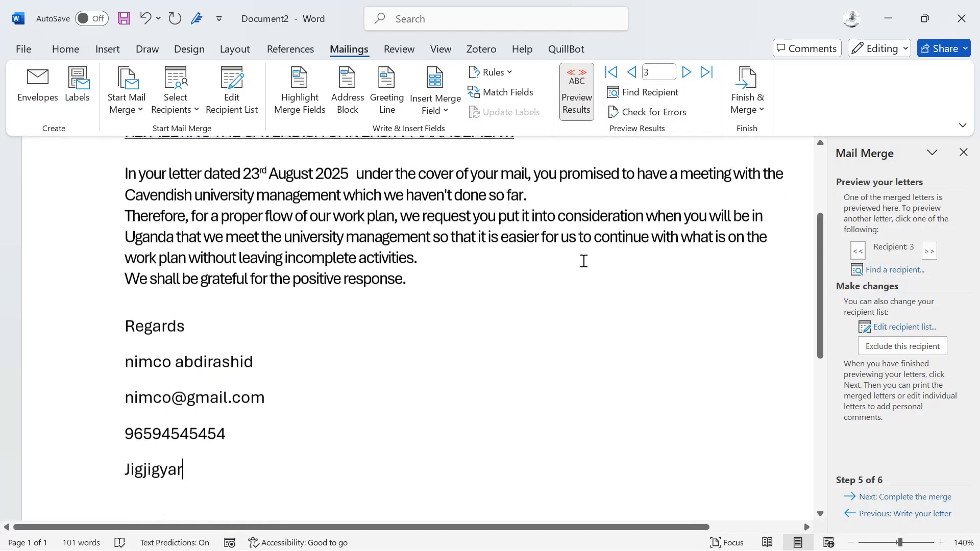
right_click(431, 379)
scroll(432, 379, "up", 5)
scroll(406, 326, "down", 3)
scroll(405, 326, "up", 2)
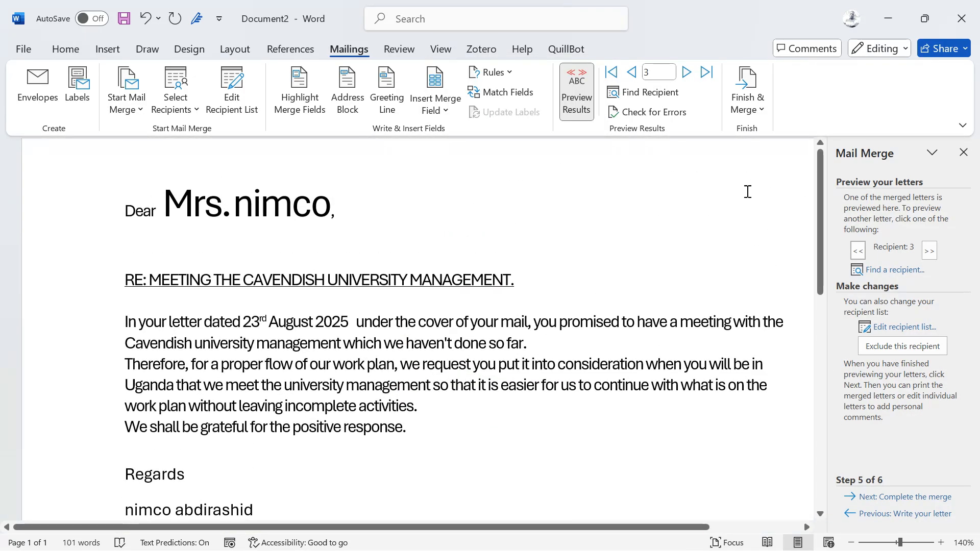
Advance the mail merge wizard from previewing the letters to completing the merge.
left_click(733, 92)
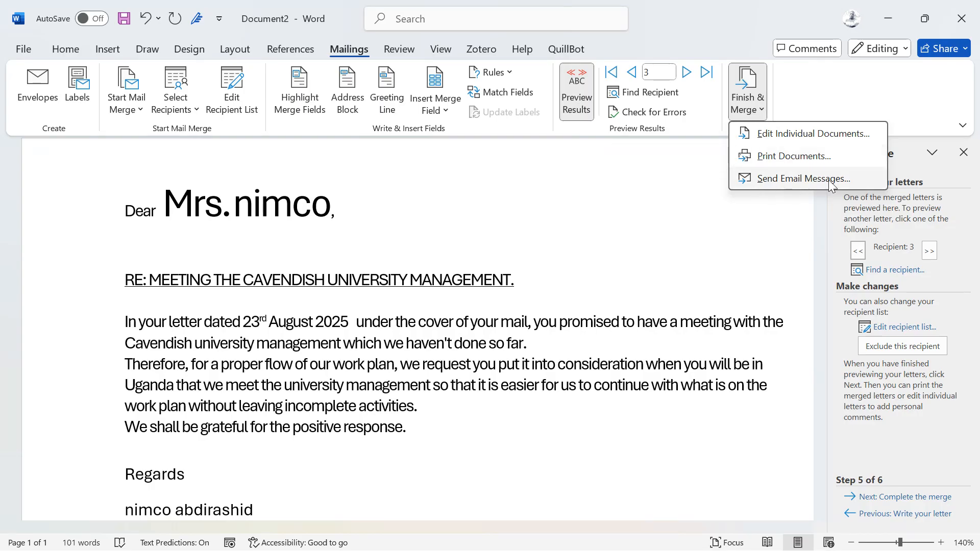
left_click(686, 269)
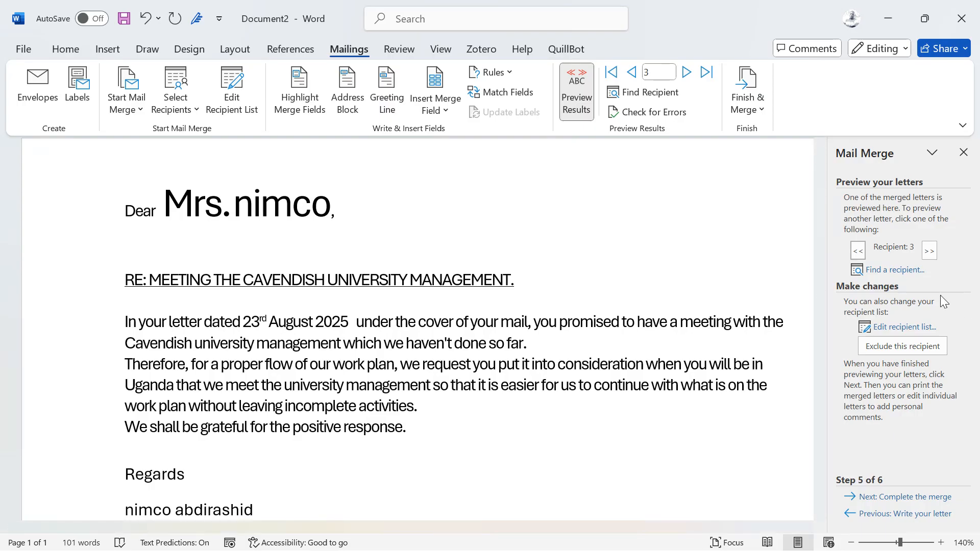
left_click(905, 498)
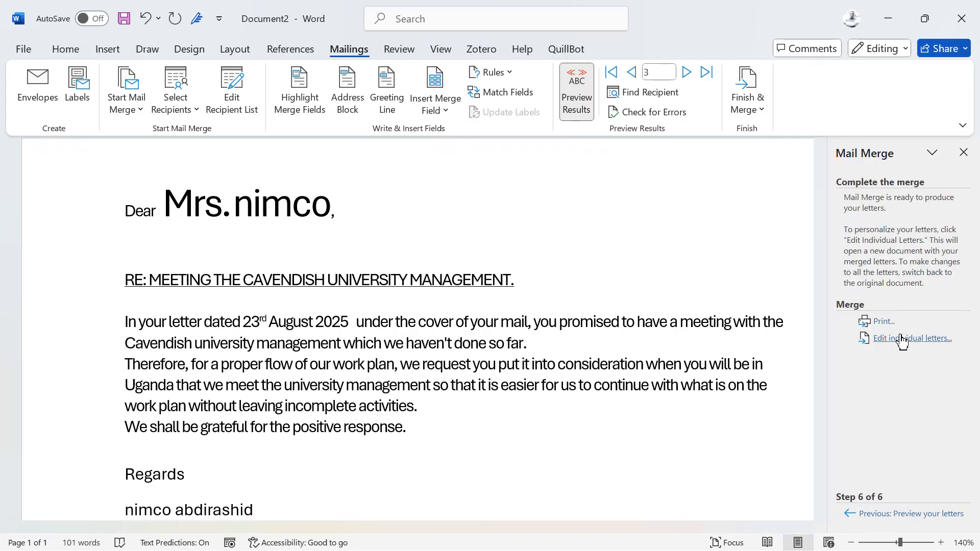
left_click(751, 81)
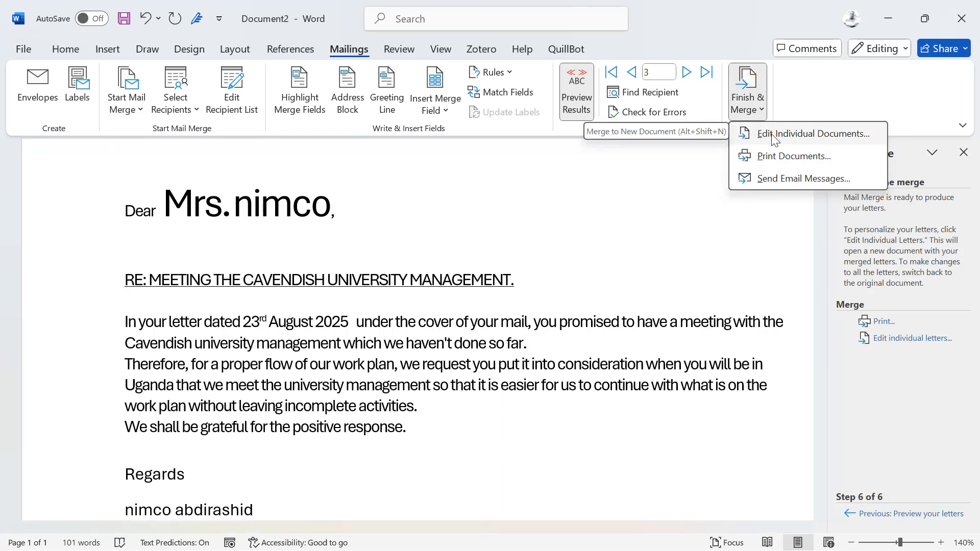
left_click(774, 137)
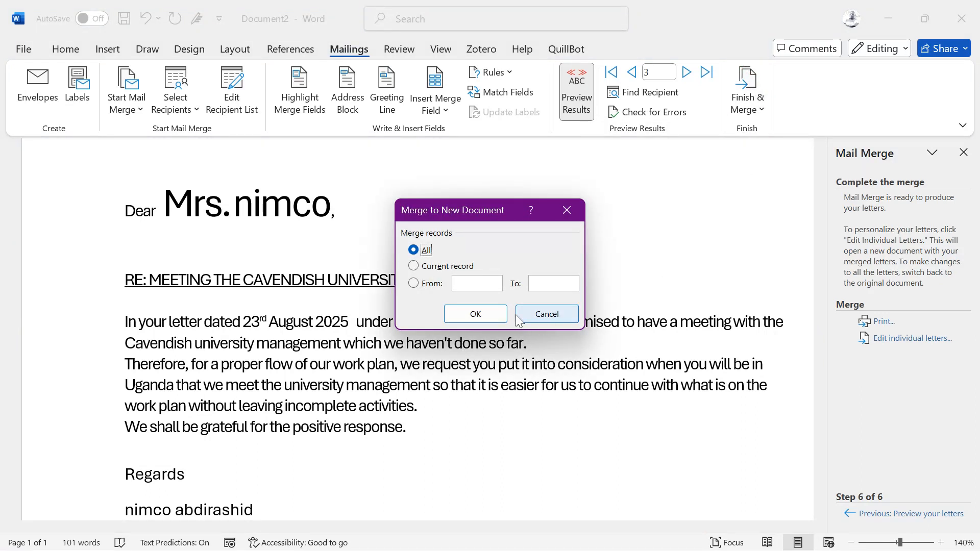
left_click(543, 312)
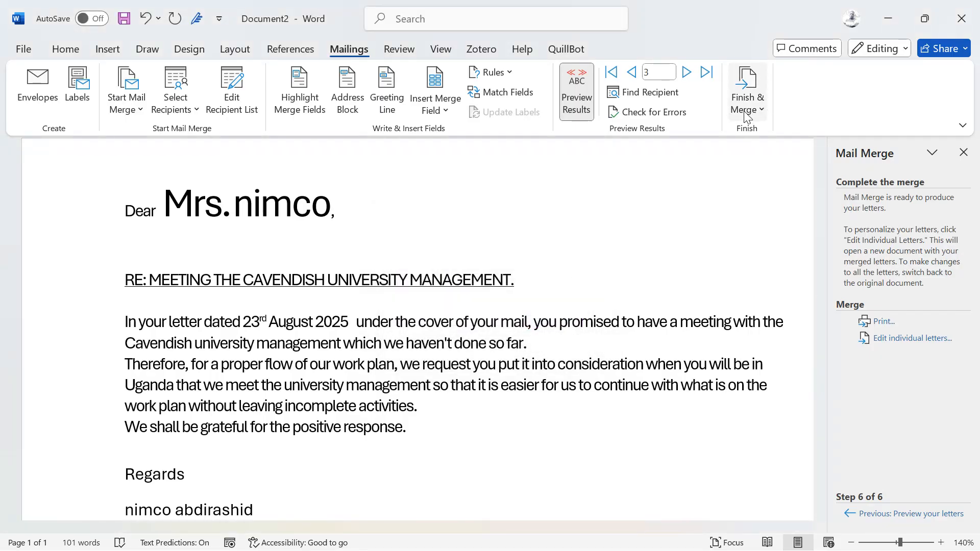
left_click(747, 116)
left_click(767, 158)
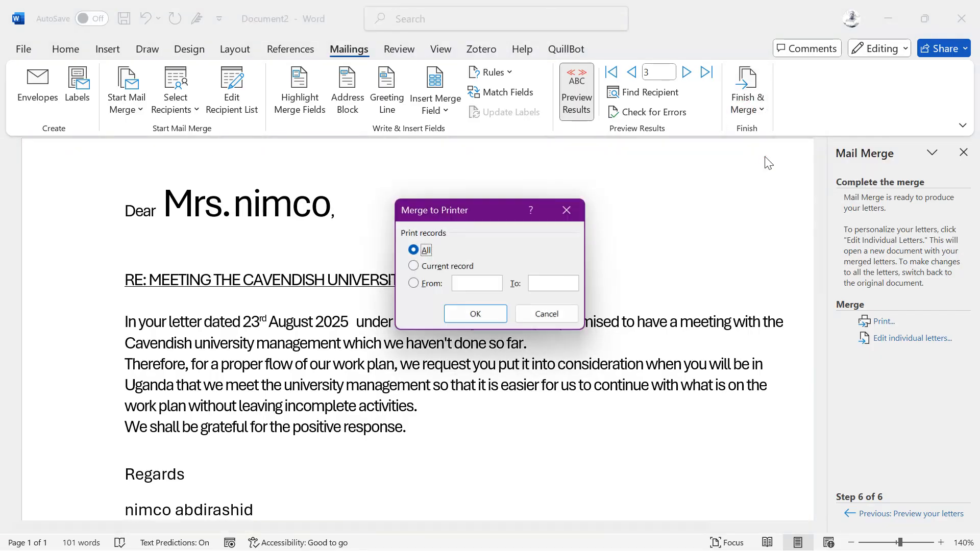
left_click(476, 315)
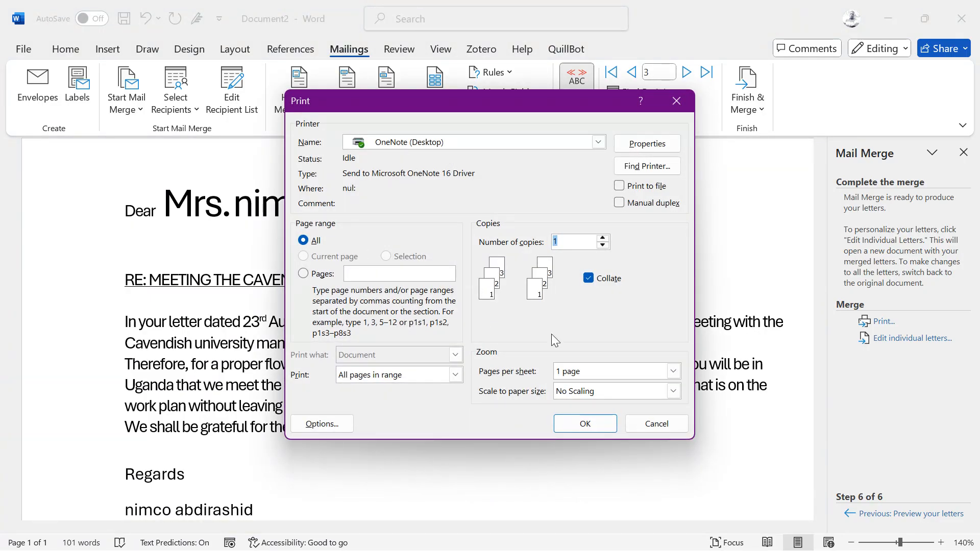
left_click(634, 422)
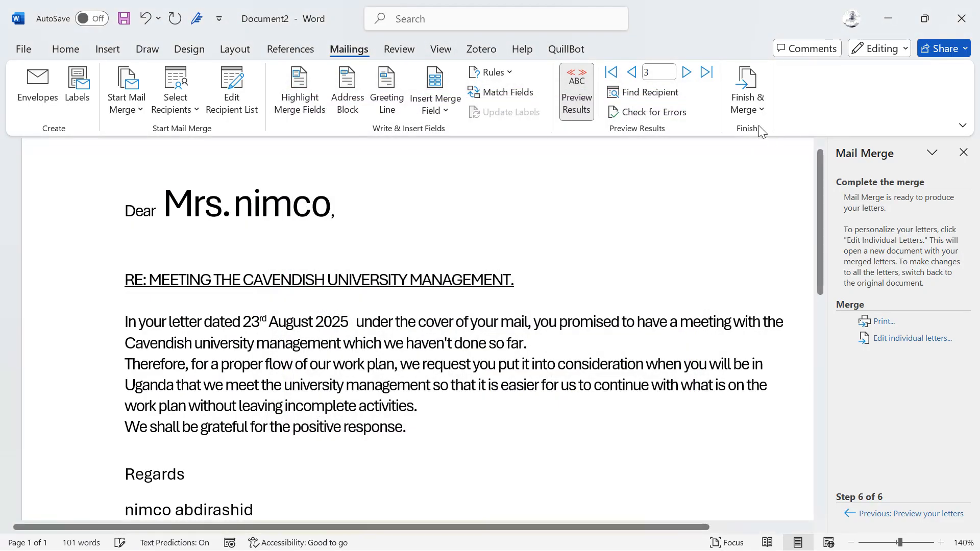
Merge all records into a new document of individually editable letters and look through each recipient's letter.
left_click(756, 108)
left_click(762, 131)
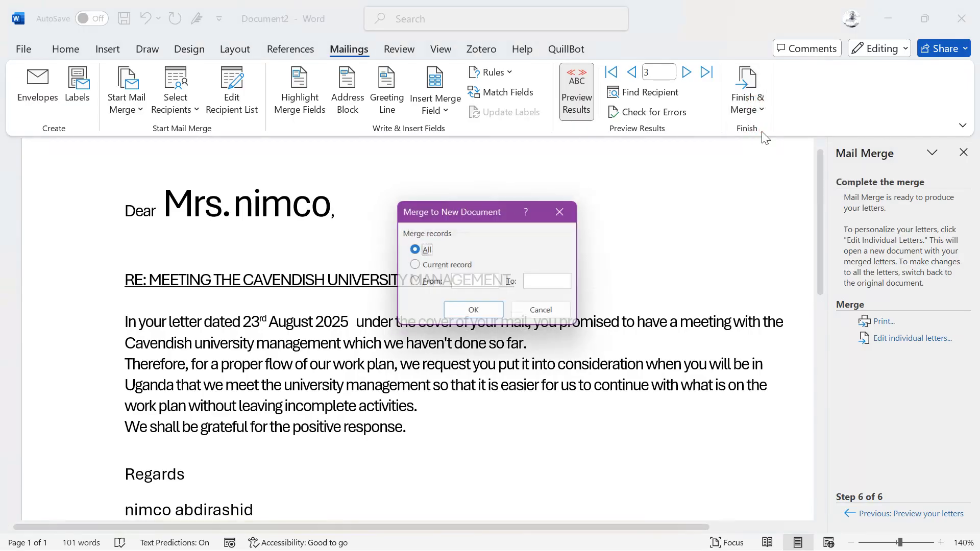
left_click(486, 314)
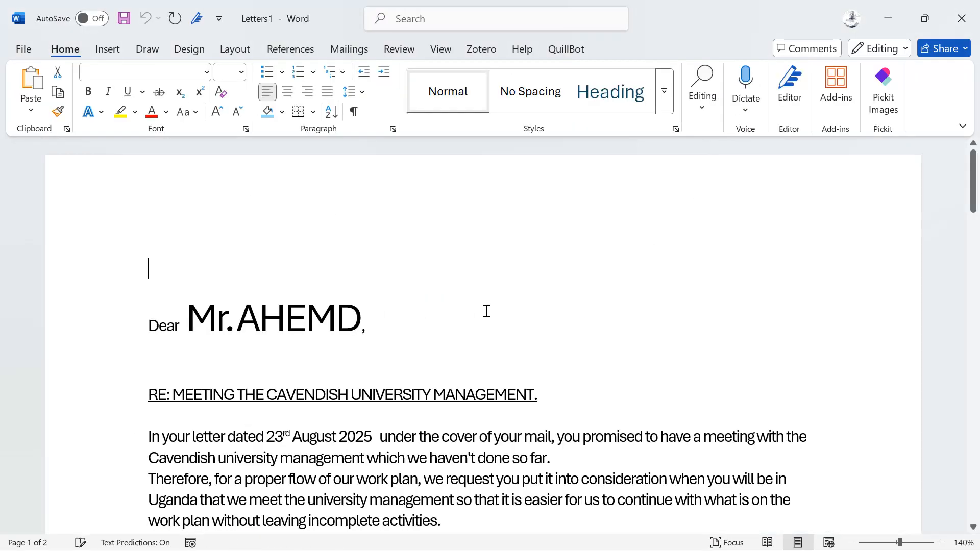
scroll(488, 352, "down", 3)
scroll(488, 351, "down", 10)
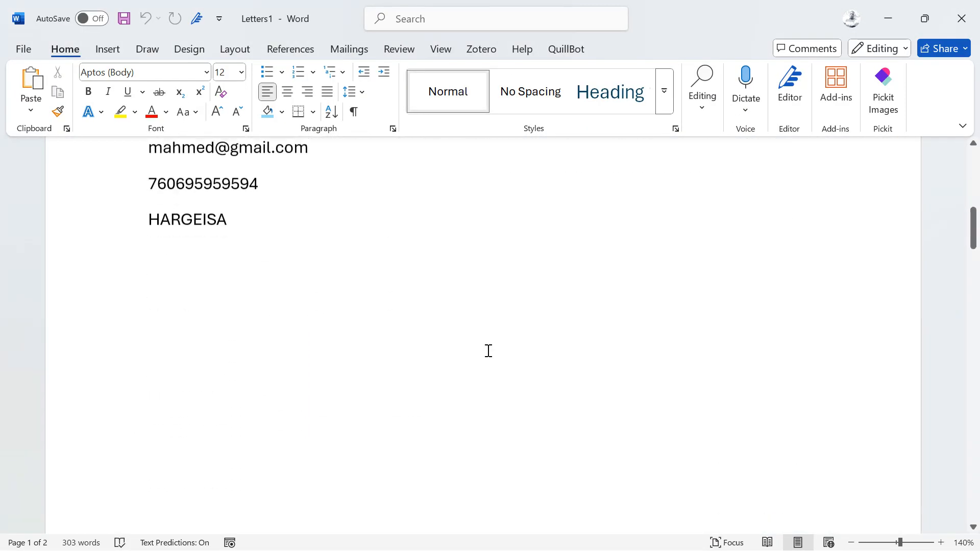
scroll(489, 351, "down", 15)
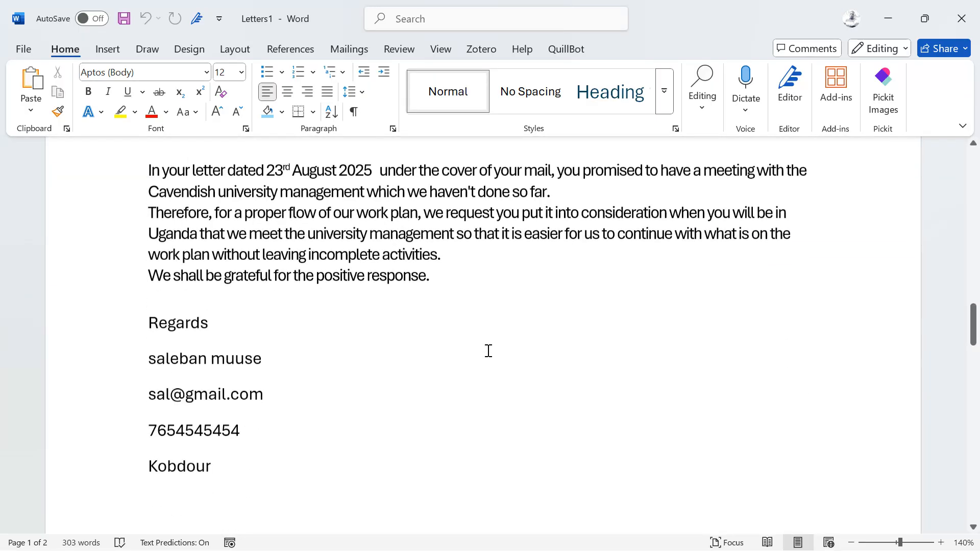
scroll(489, 351, "down", 15)
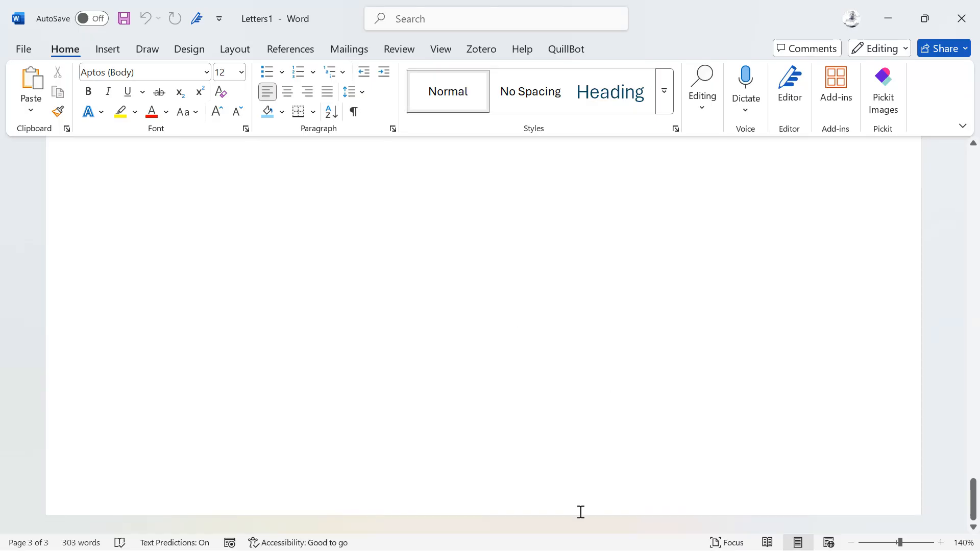
key("super")
left_click(649, 532)
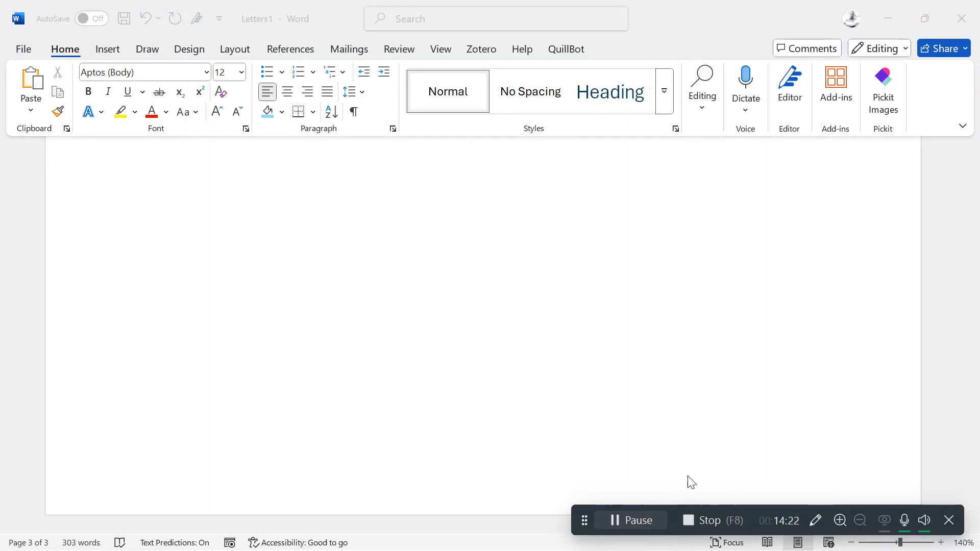